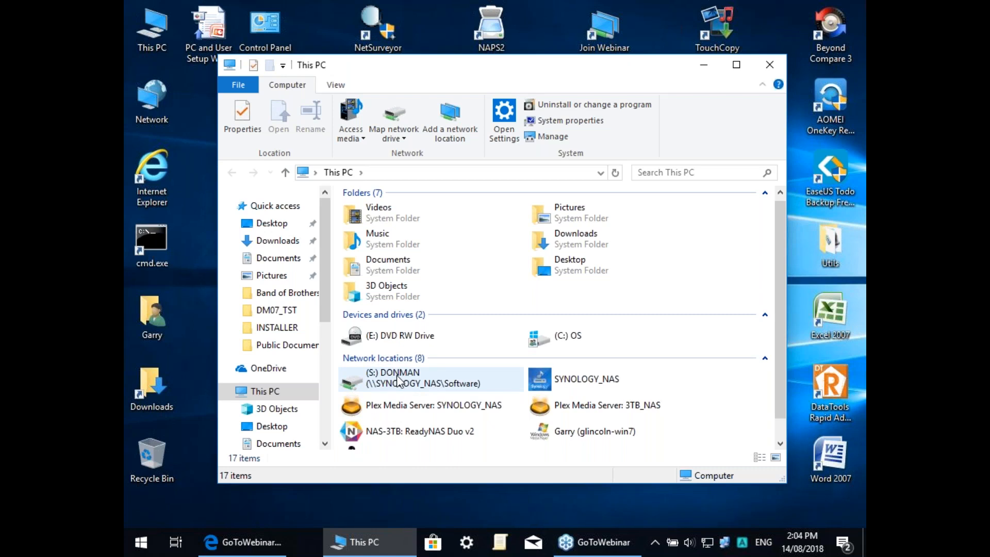
Step: Browse the (C:) OS drive to the DM07_TST folder, then close the Explorer window
left_click_drag(392, 377, 315, 380)
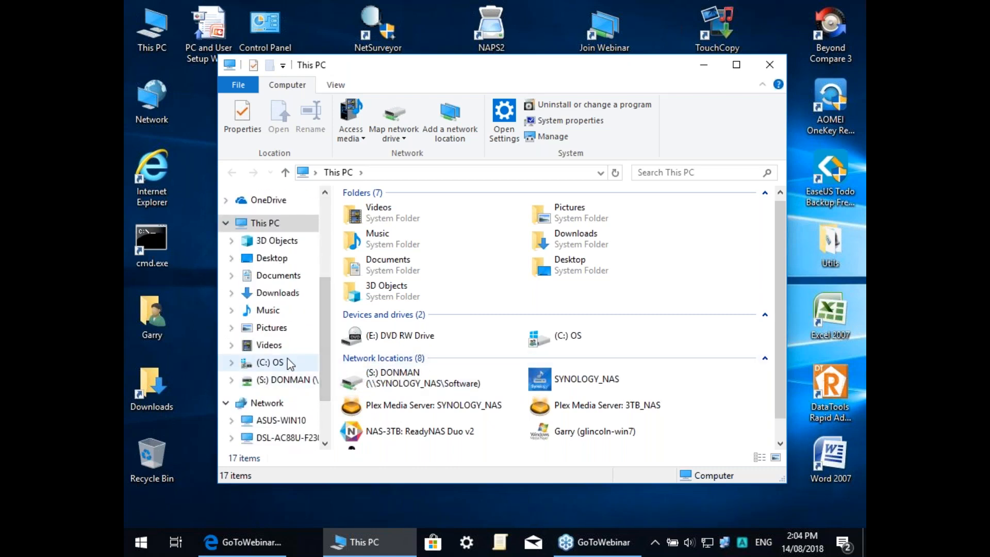
left_click(270, 362)
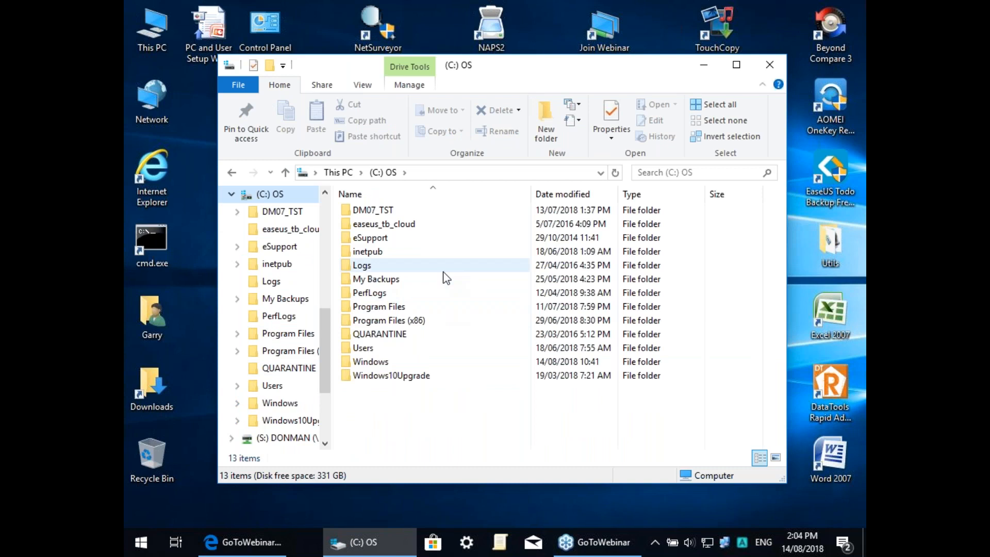
left_click(381, 212)
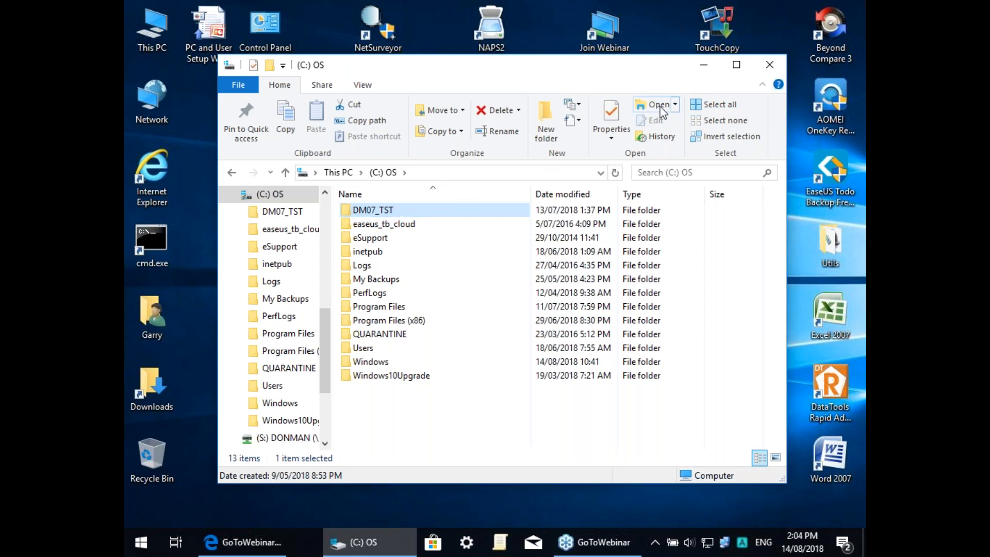
left_click(769, 66)
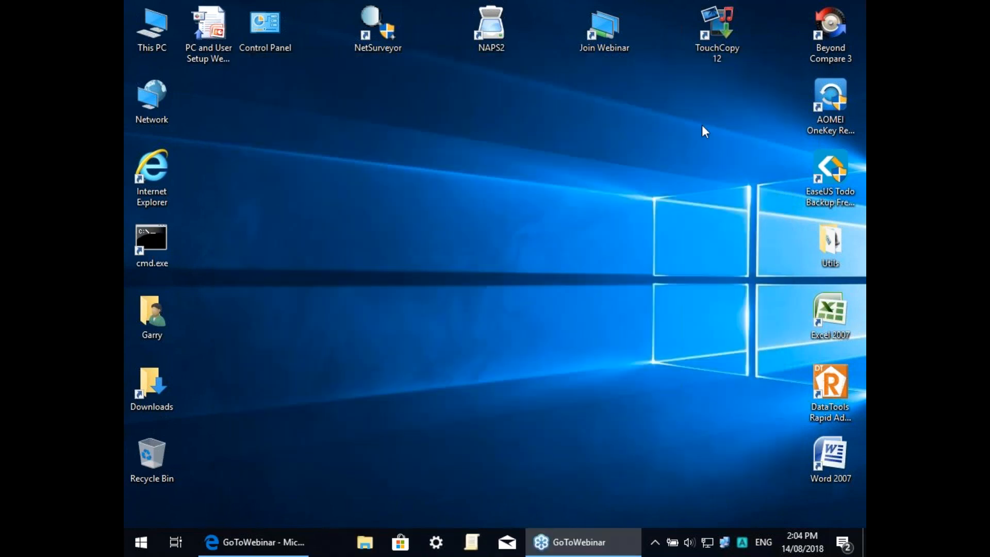
Step: Open the (S:) DONMAN network drive from This PC, jump to the PF files, then return to the top
double_click(154, 29)
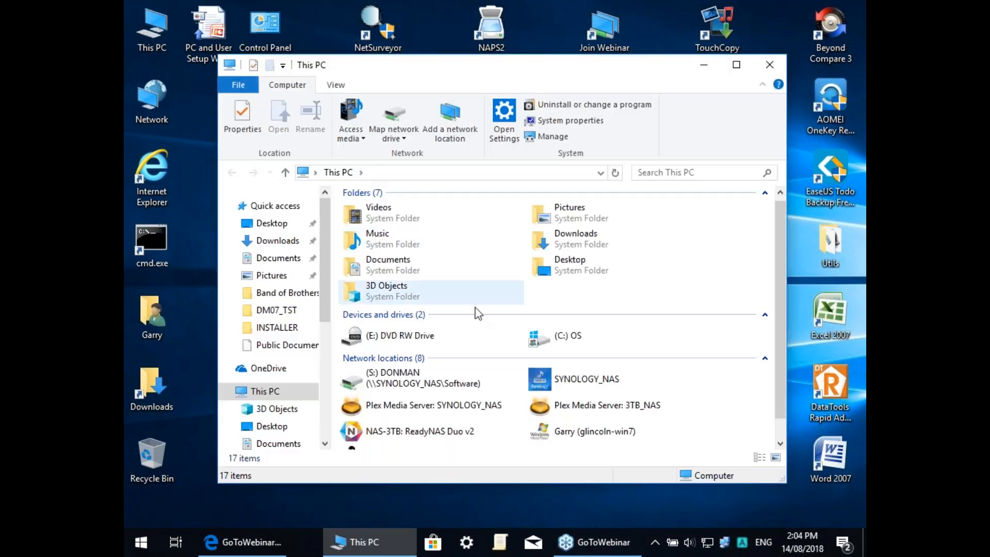
left_click(387, 379)
left_click(390, 378)
double_click(390, 378)
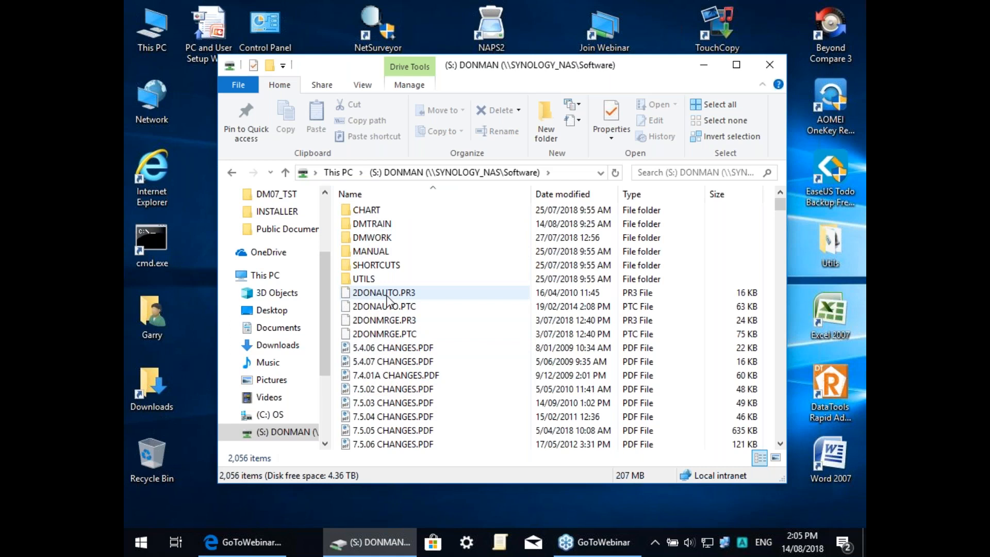
scroll(384, 309, "down", 1)
scroll(384, 308, "down", 20)
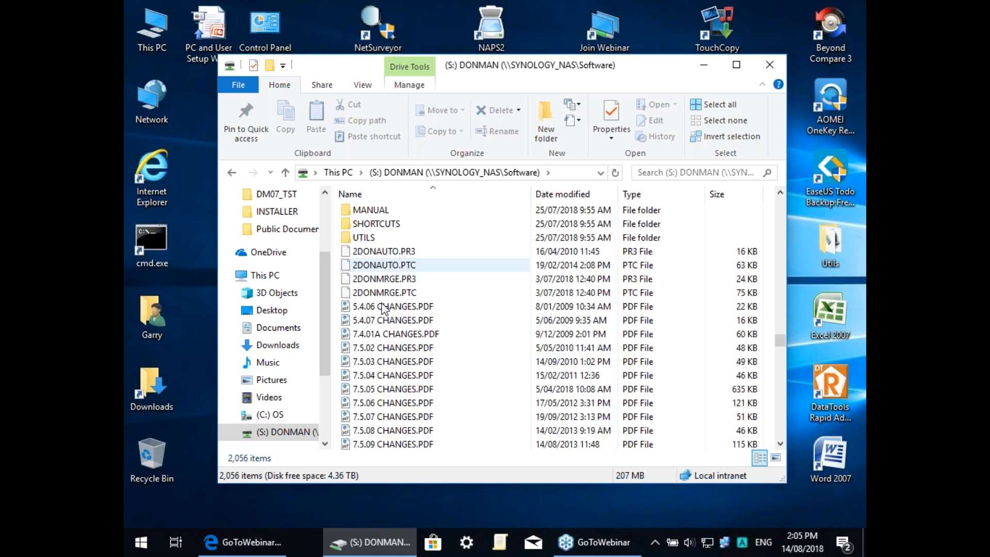
type("pfl")
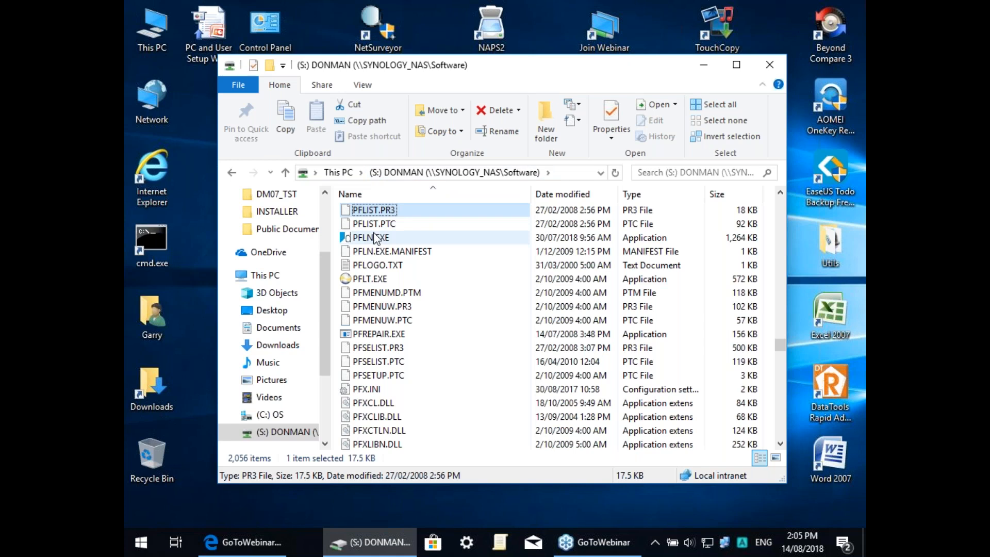
key("Home")
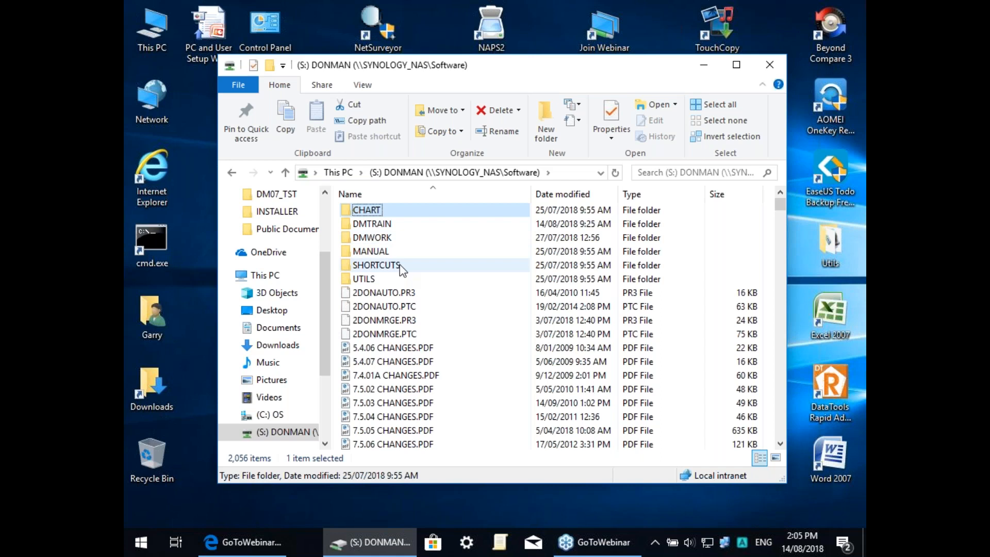
Step: Look inside DMWORK, go back to S: DONMAN and select PFX.INI by typing pfx
double_click(372, 238)
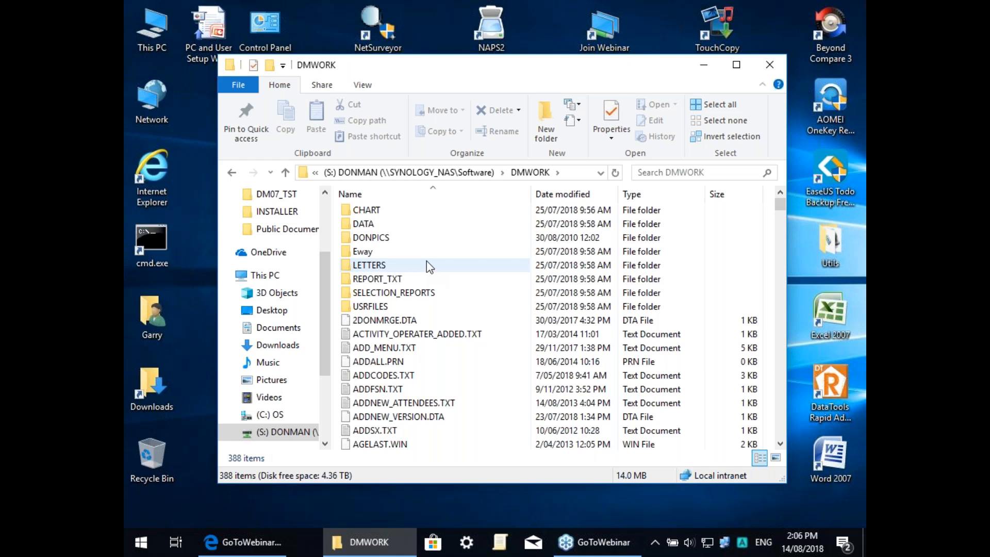
left_click(230, 174)
left_click(369, 349)
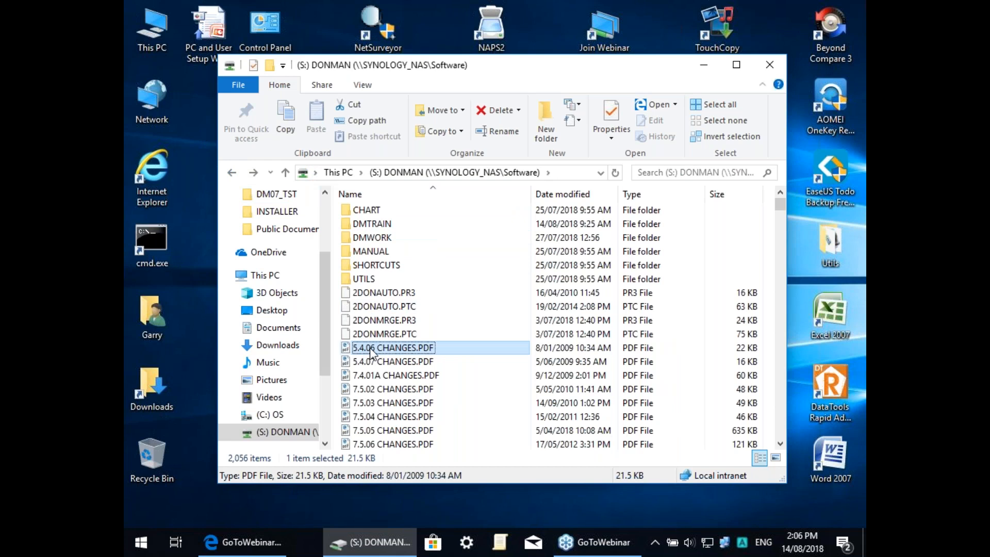
type("pfx")
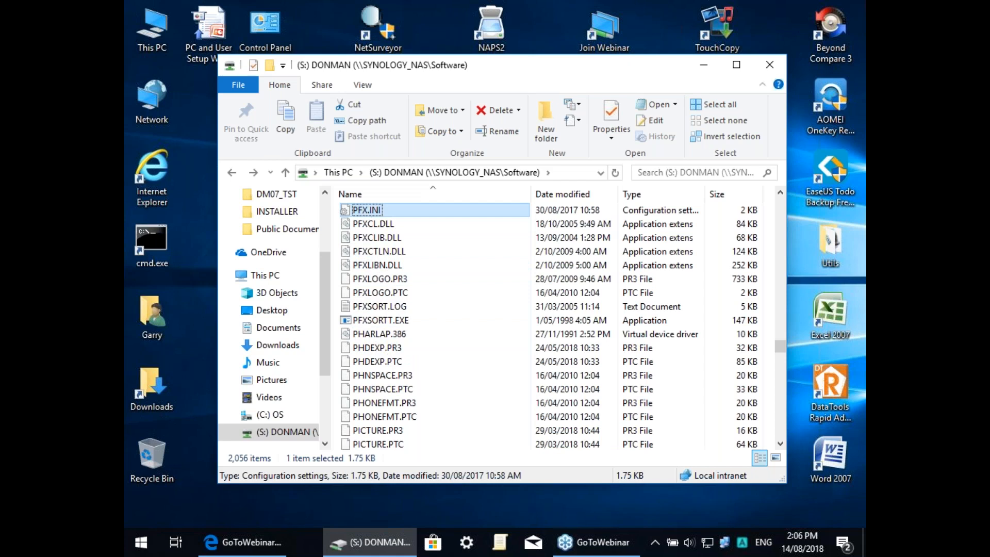
Step: Open PFX.INI in Notepad and highlight the sDataPath=.;..;DATA line
key("Return")
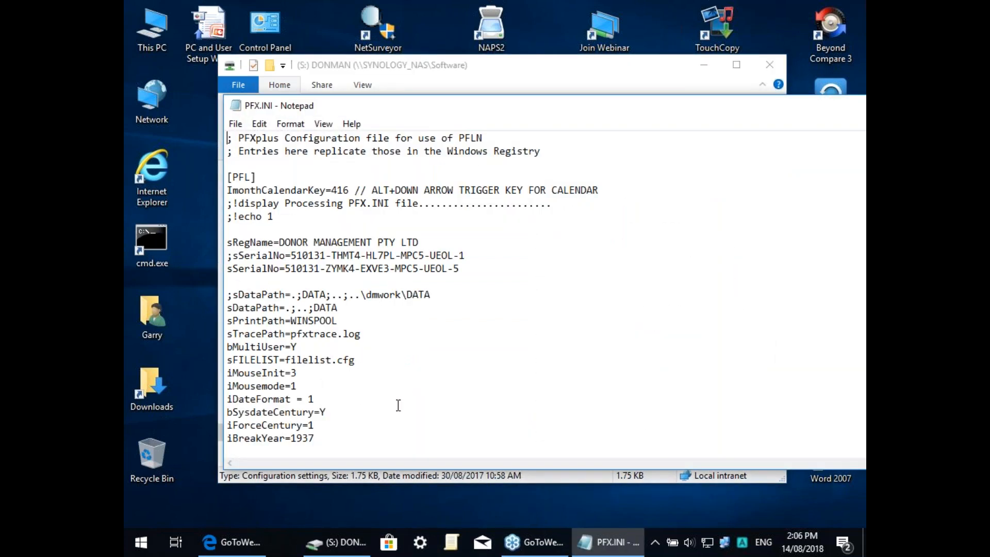
left_click(462, 321)
left_click_drag(227, 307, 339, 308)
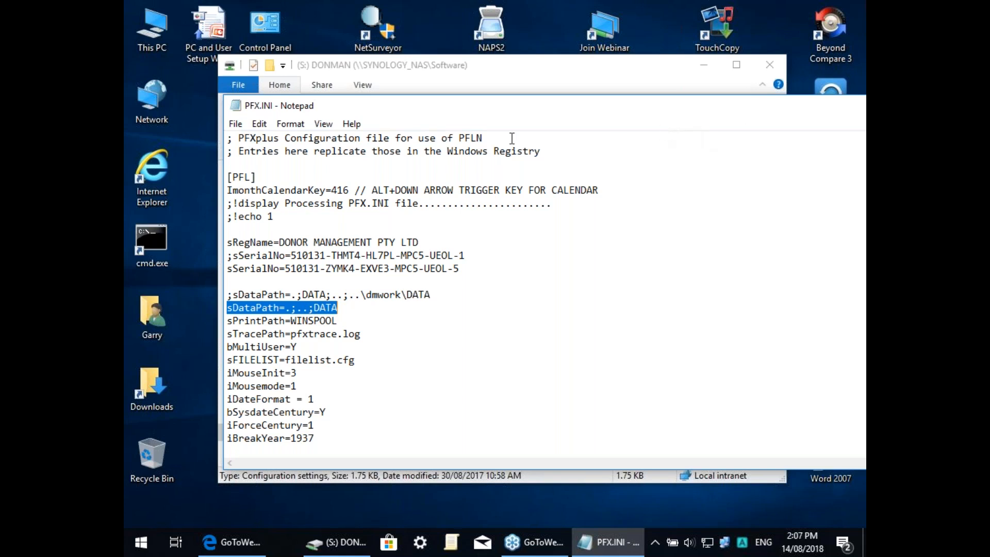
Step: Close the DONMAN drive window and then the PFX.INI Notepad window
left_click(234, 91)
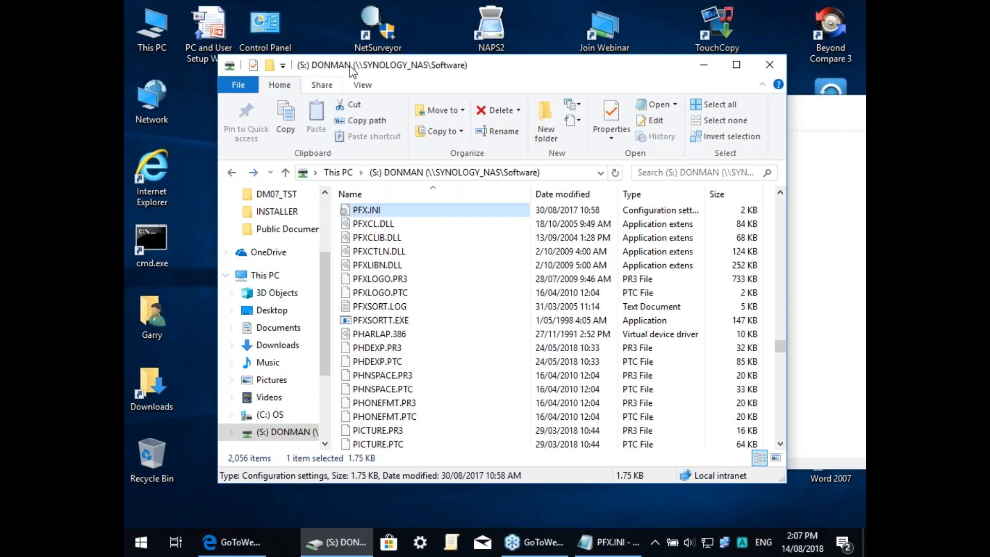
left_click(770, 64)
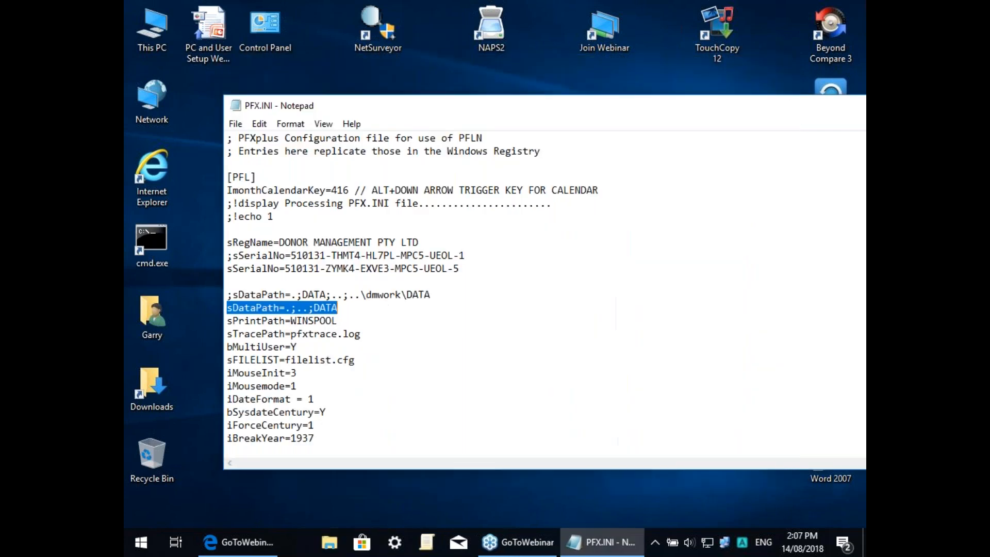
left_click_drag(780, 108, 601, 91)
left_click(750, 79)
Step: Launch PFLN.EXE from S: DONMAN and dismiss the .DAT file and pfxtrace.log traceback errors
double_click(154, 30)
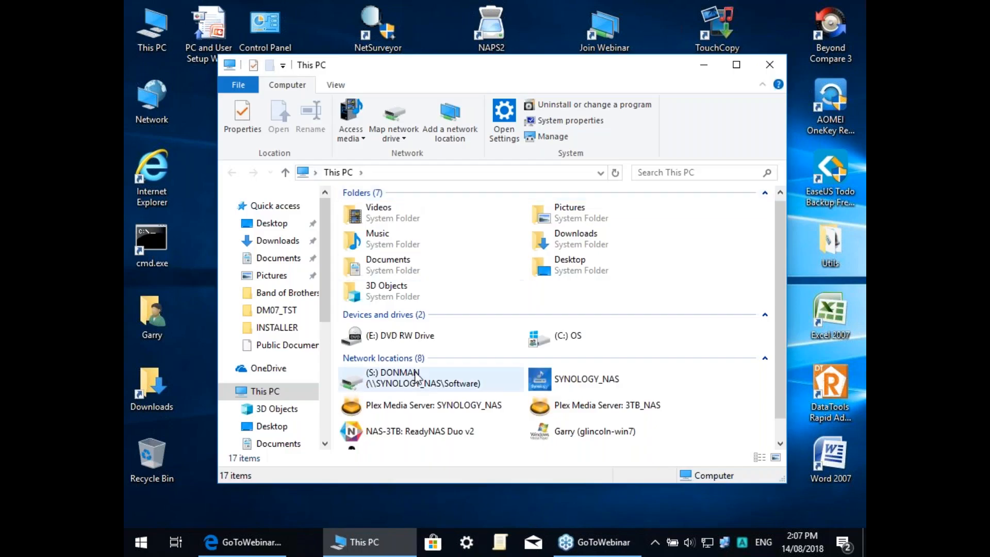
double_click(415, 377)
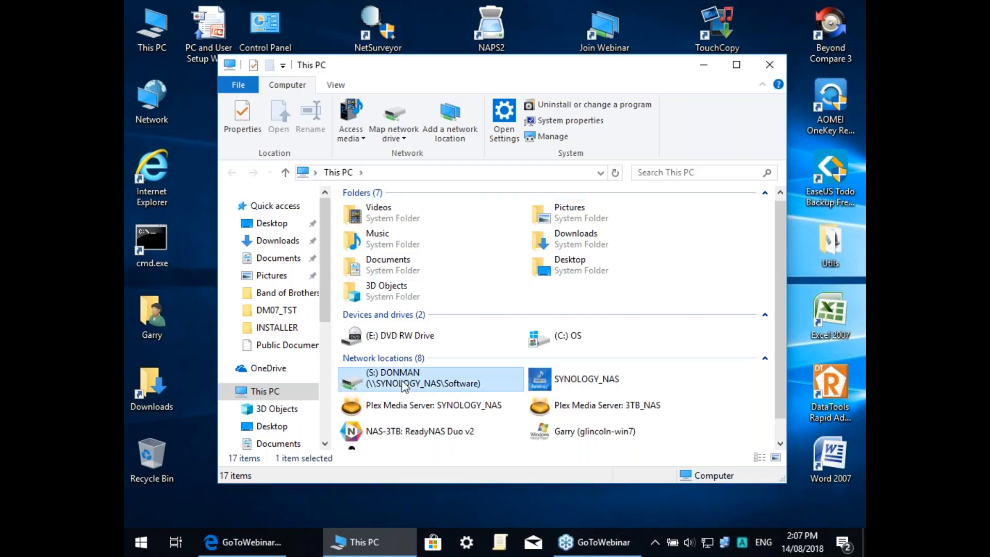
left_click(395, 362)
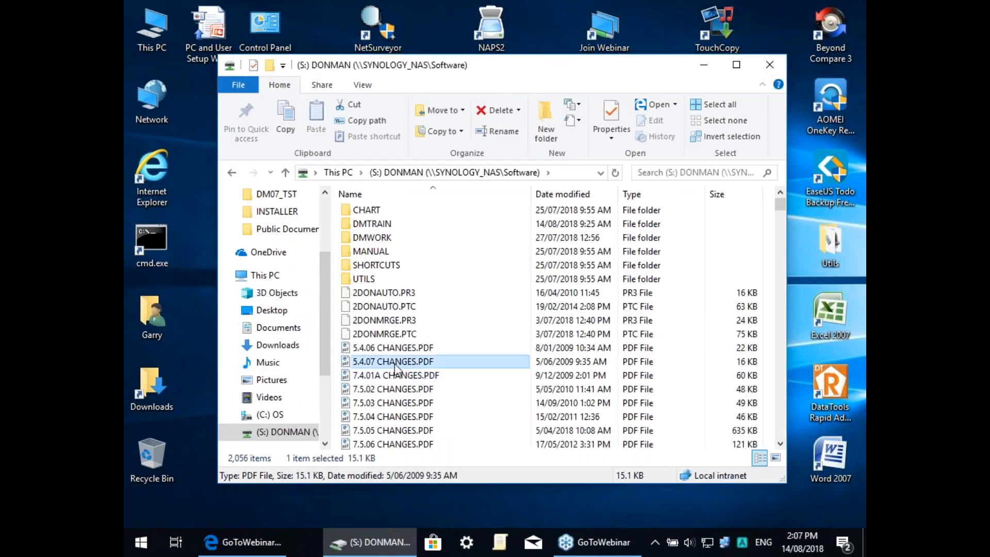
type("pf")
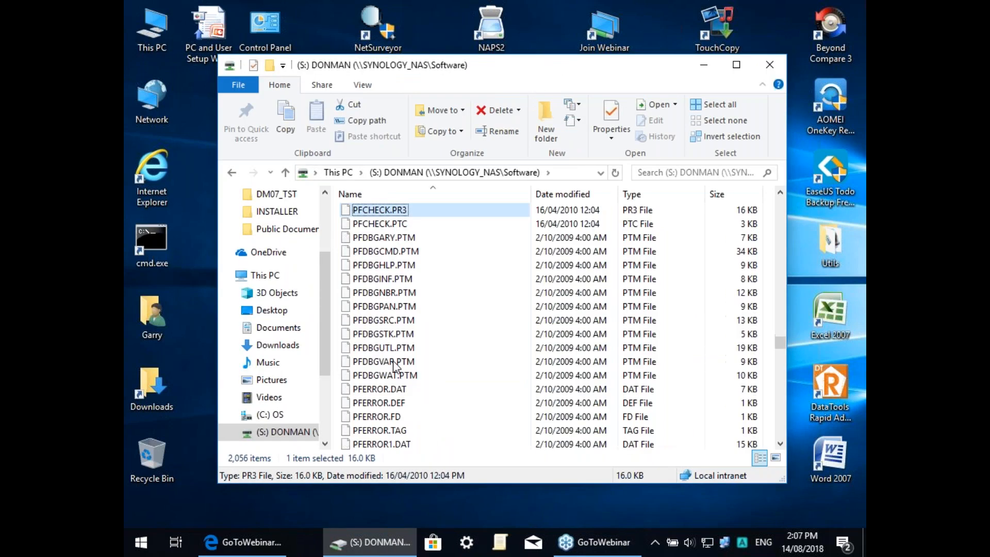
scroll(382, 363, "down", 5)
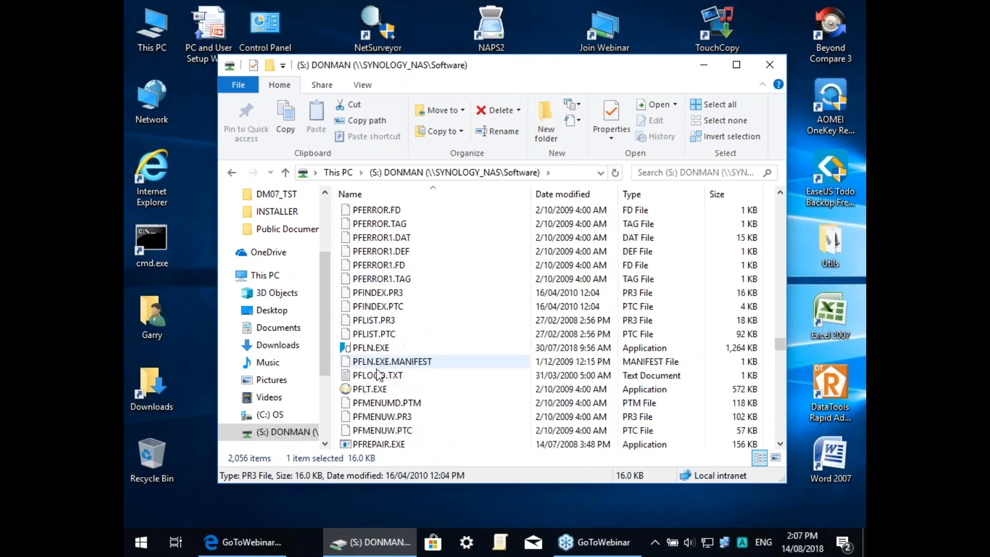
double_click(370, 348)
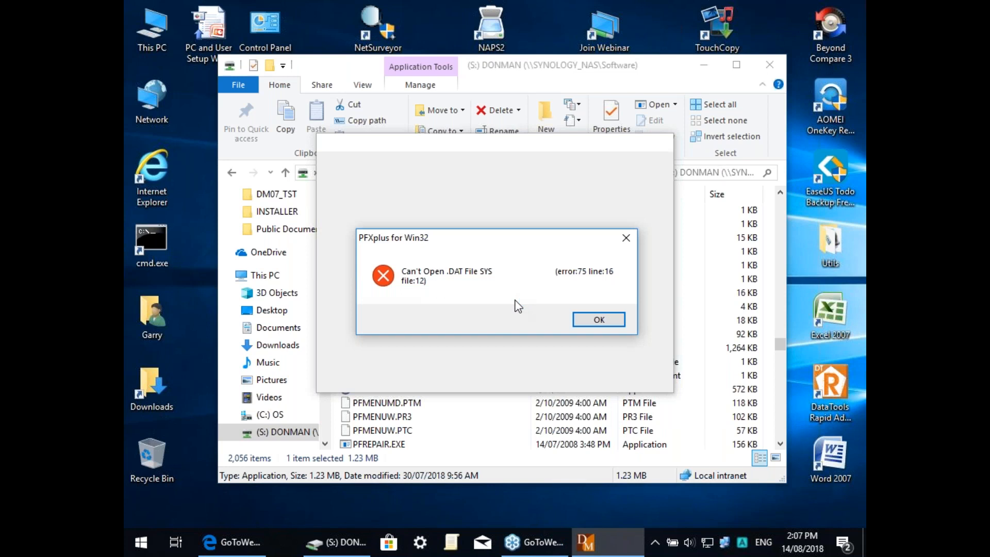
left_click(612, 326)
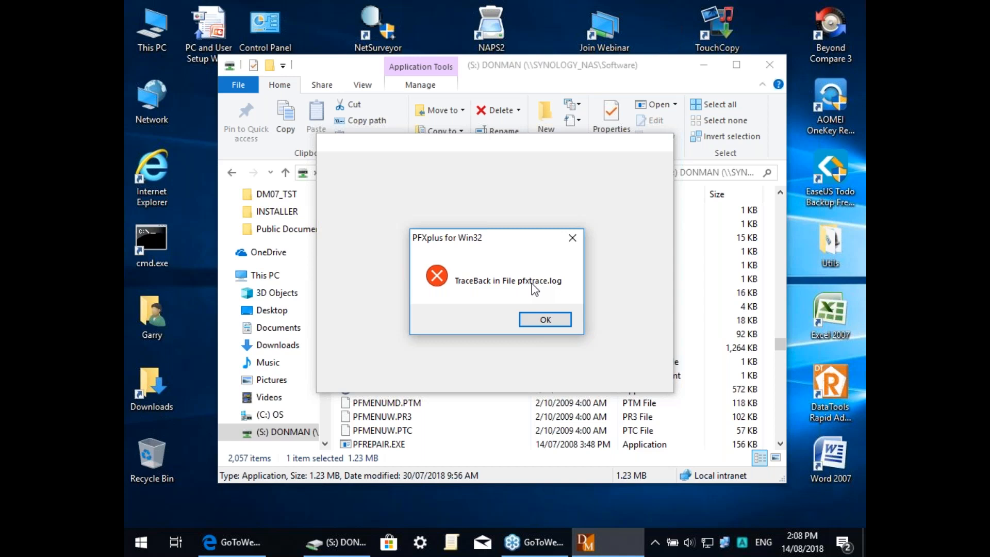
left_click(541, 322)
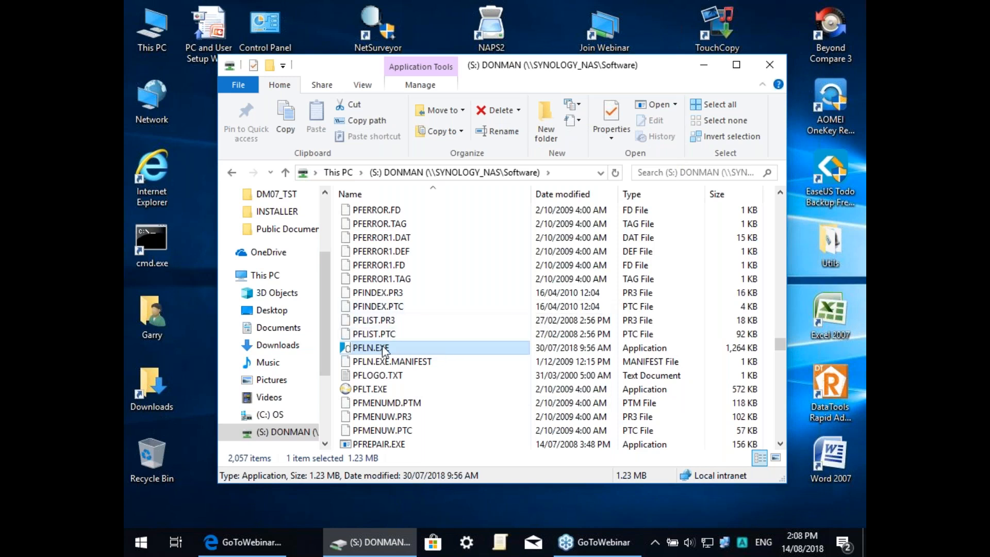
Step: Send PFLN.EXE to the desktop as a shortcut, close Explorer, and reposition the shortcut icon
double_click(364, 348)
right_click(364, 347)
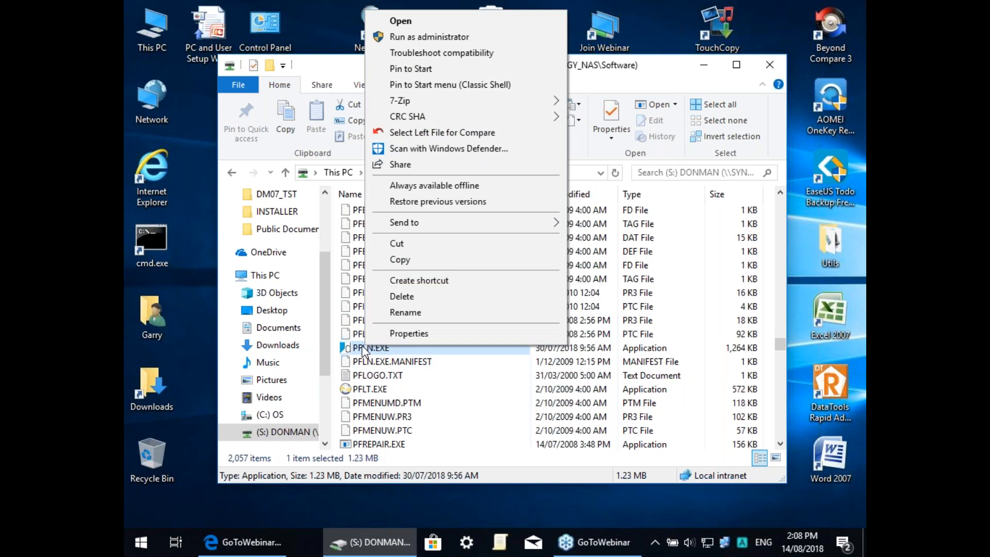
mouse_move(524, 224)
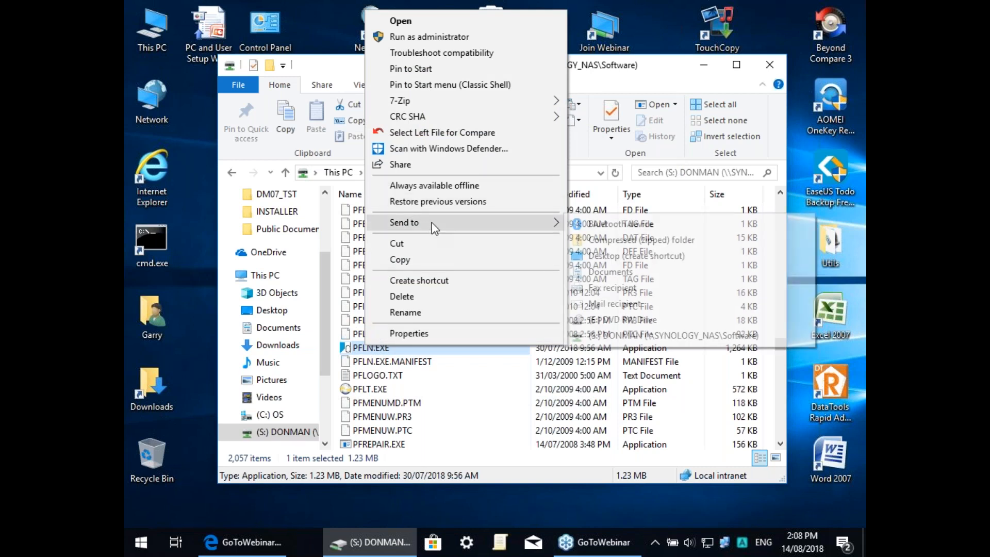
left_click(619, 256)
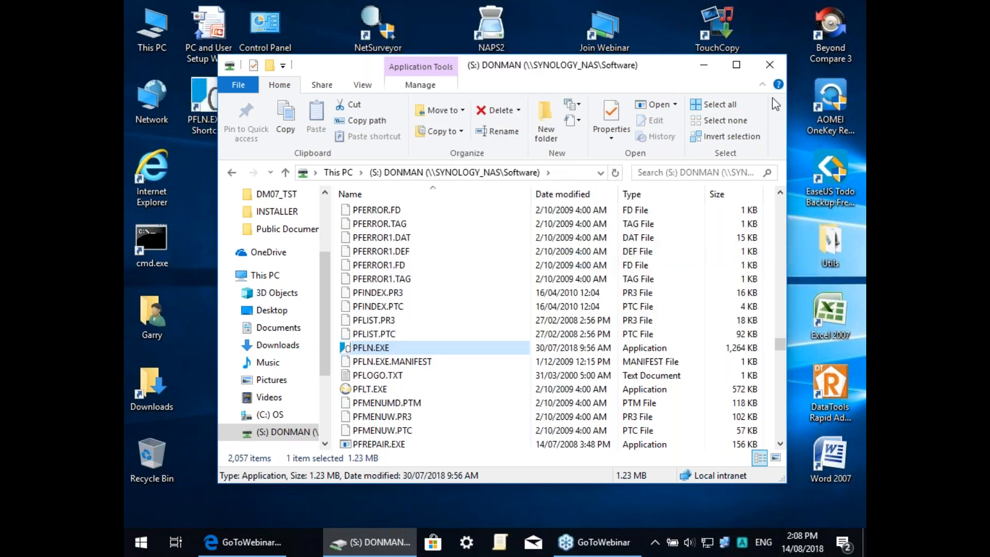
left_click(773, 68)
left_click_drag(208, 98, 384, 171)
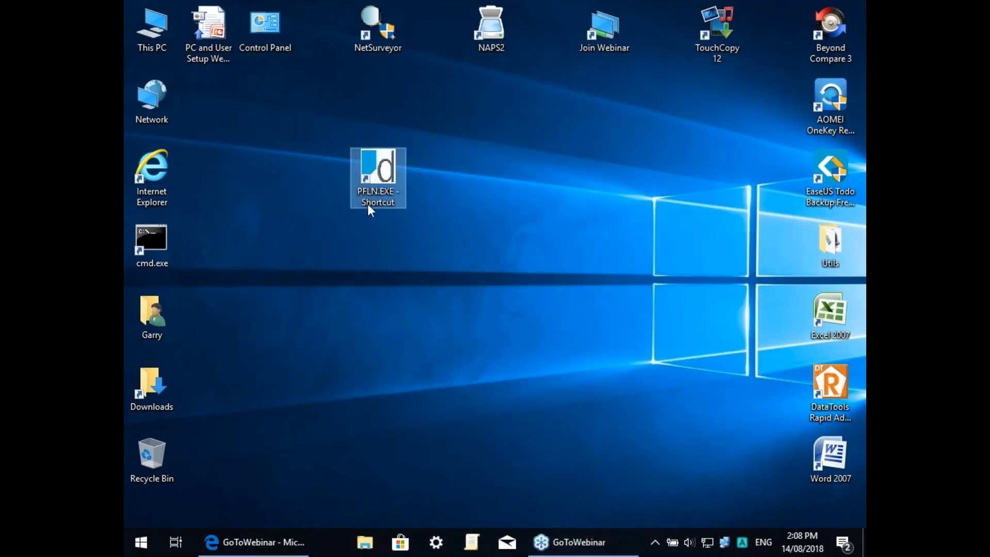
Step: Set the PFLN.EXE shortcut's Start in folder to S:\DMWORK and apply the change
right_click(375, 165)
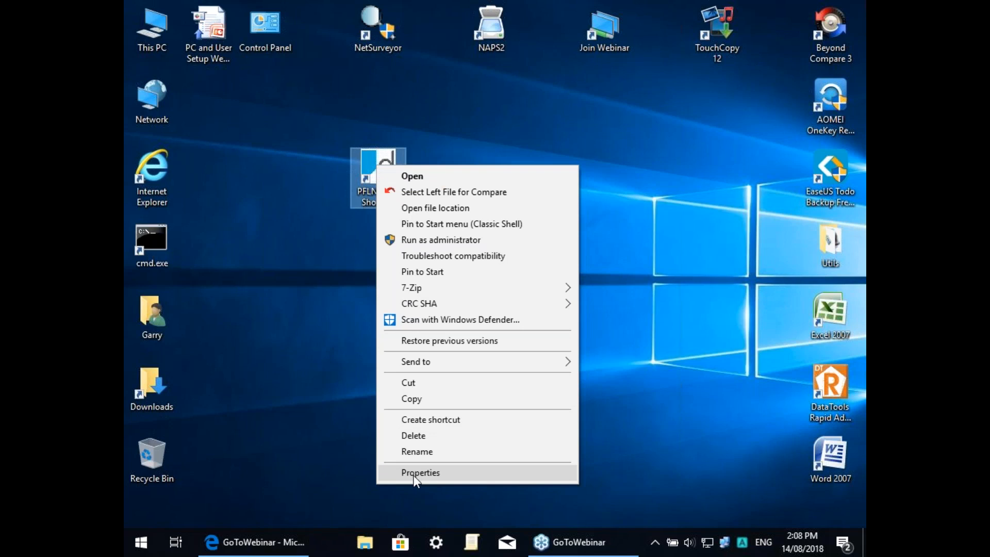
left_click(412, 475)
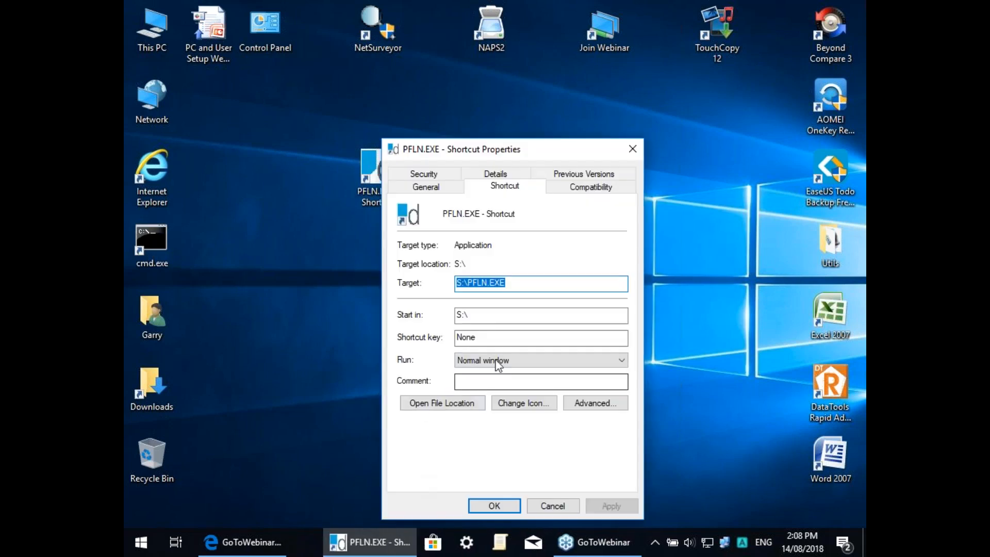
left_click(482, 321)
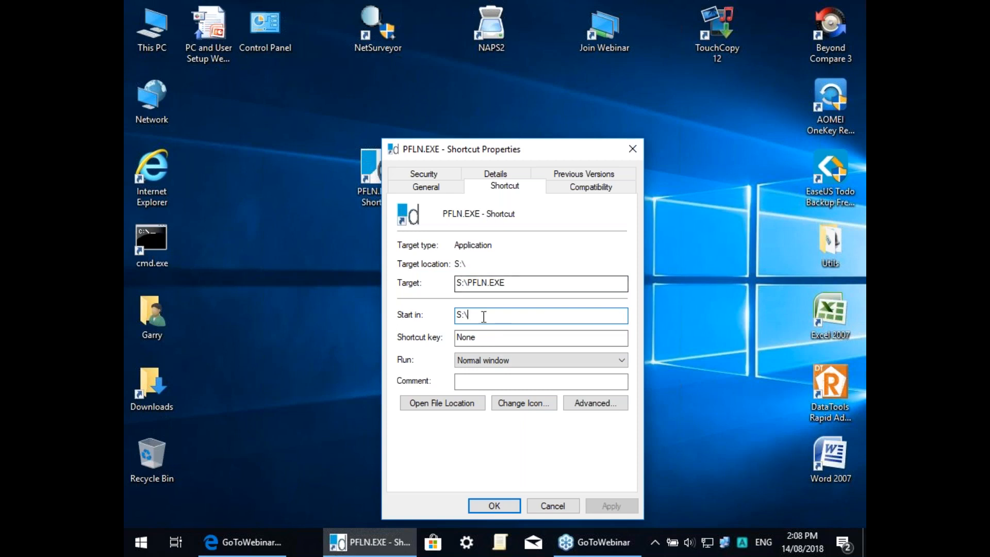
type("dmwo")
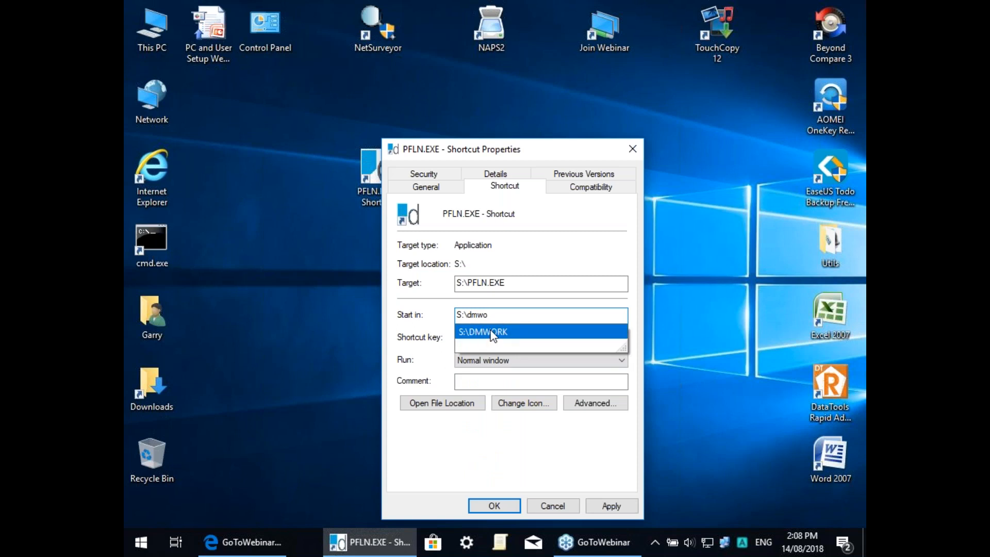
left_click(492, 333)
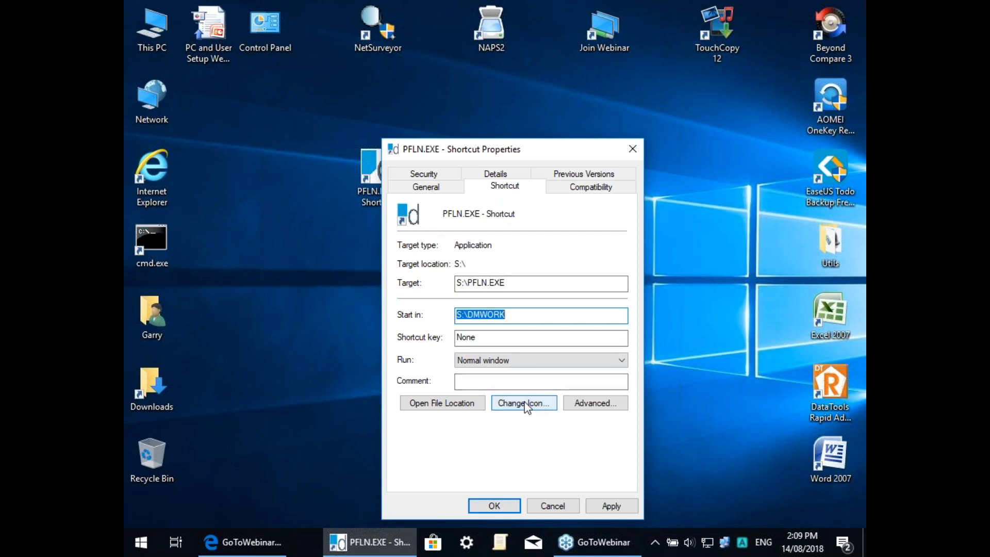
left_click(619, 503)
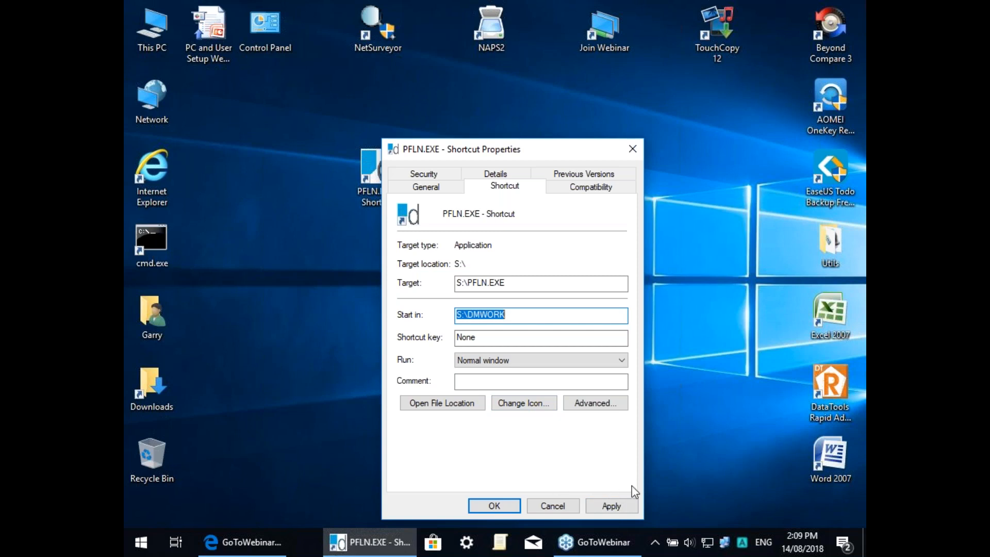
left_click(613, 505)
left_click(612, 503)
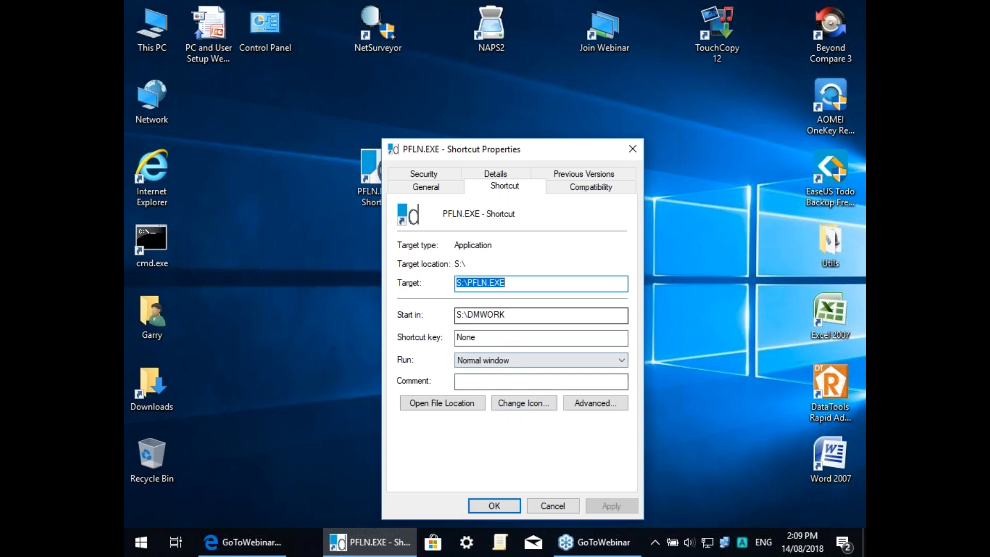
left_click(490, 506)
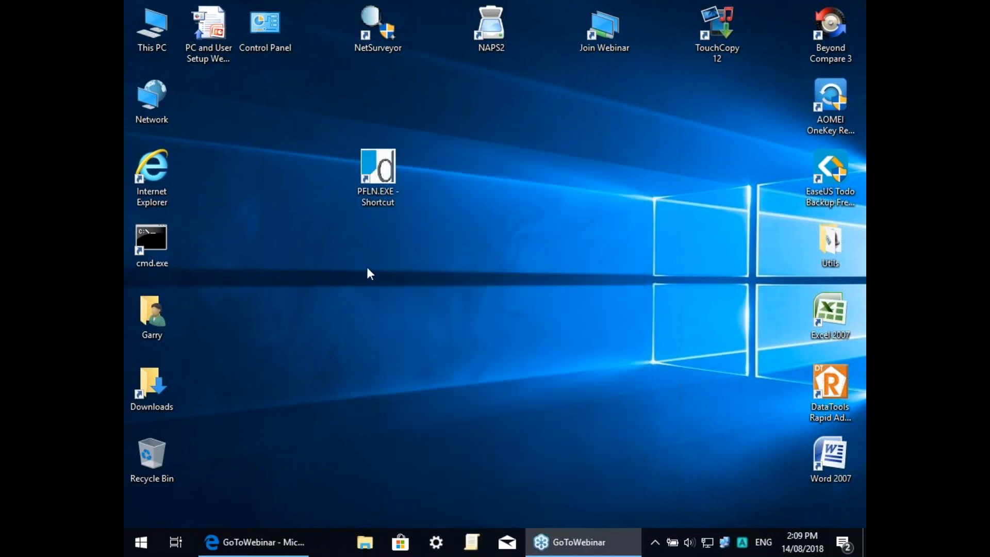
right_click(375, 161)
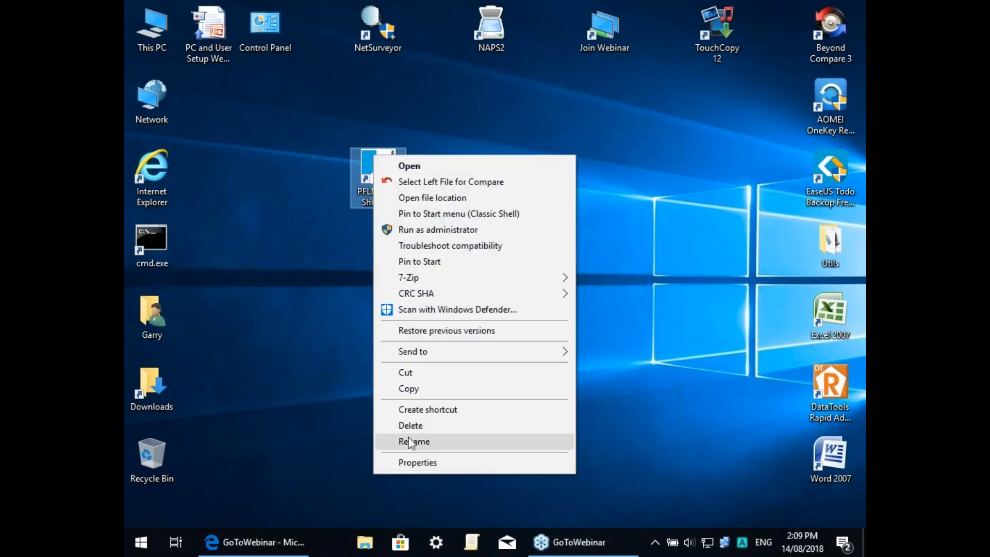
Step: Rename the PFLN.EXE shortcut to 'Donman', correcting the mistyped 'dONMAN'
left_click(407, 443)
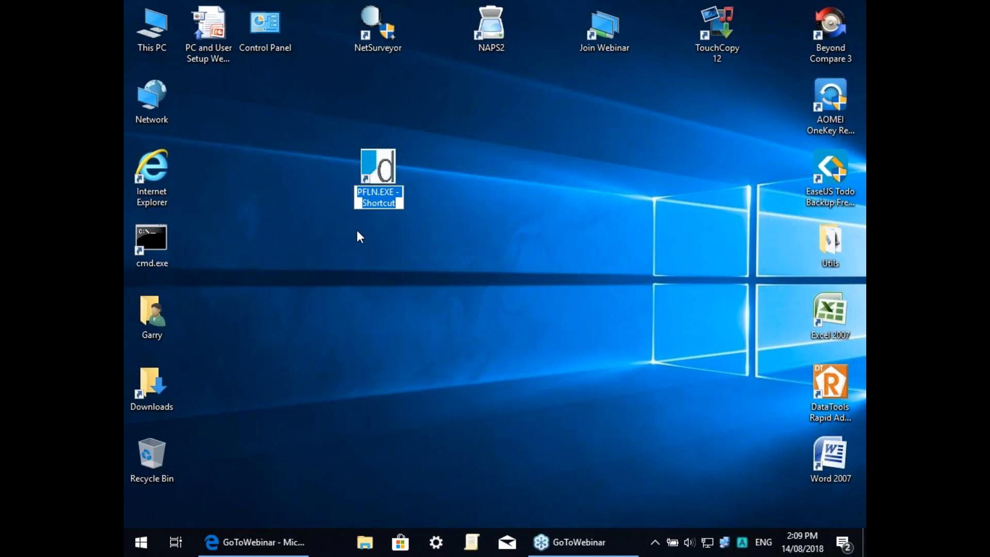
type("dONMAN")
key("BackSpace")
key("BackSpace")
key("BackSpace")
key("BackSpace")
key("BackSpace")
key("BackSpace")
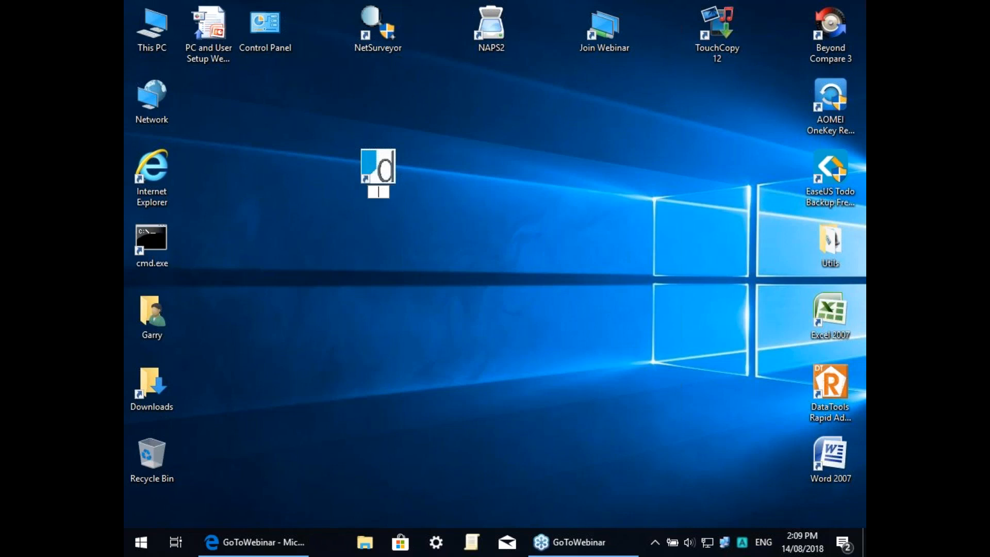
type("Donman")
key("Return")
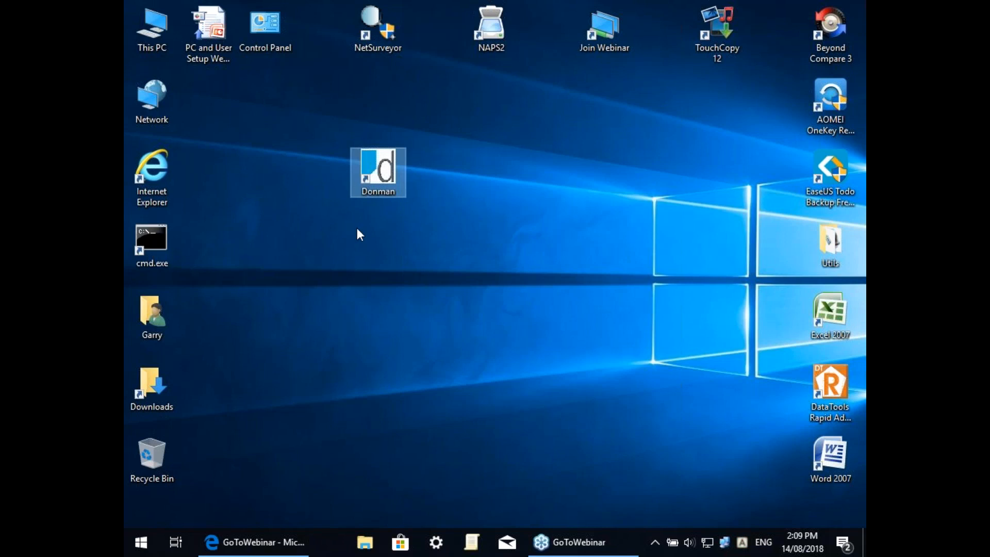
double_click(380, 170)
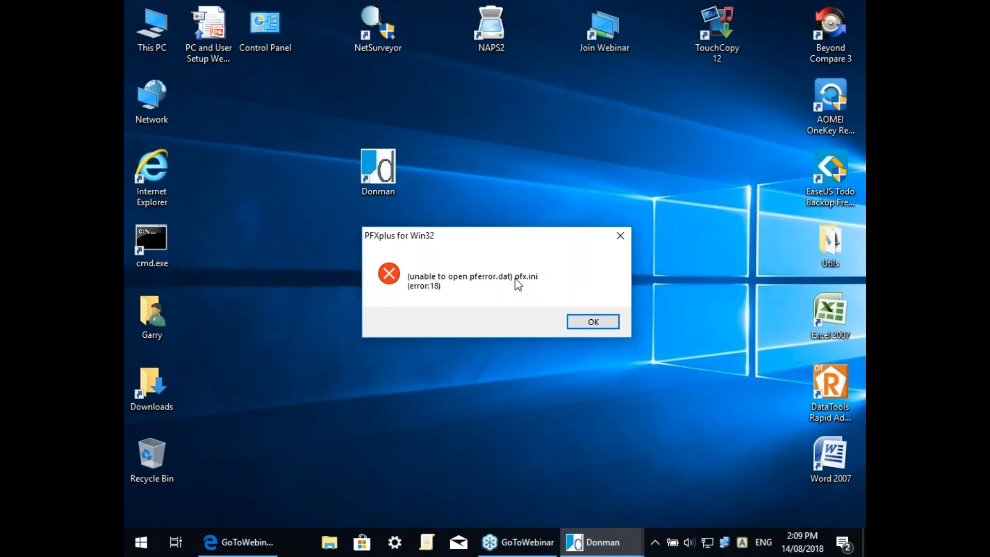
left_click(611, 323)
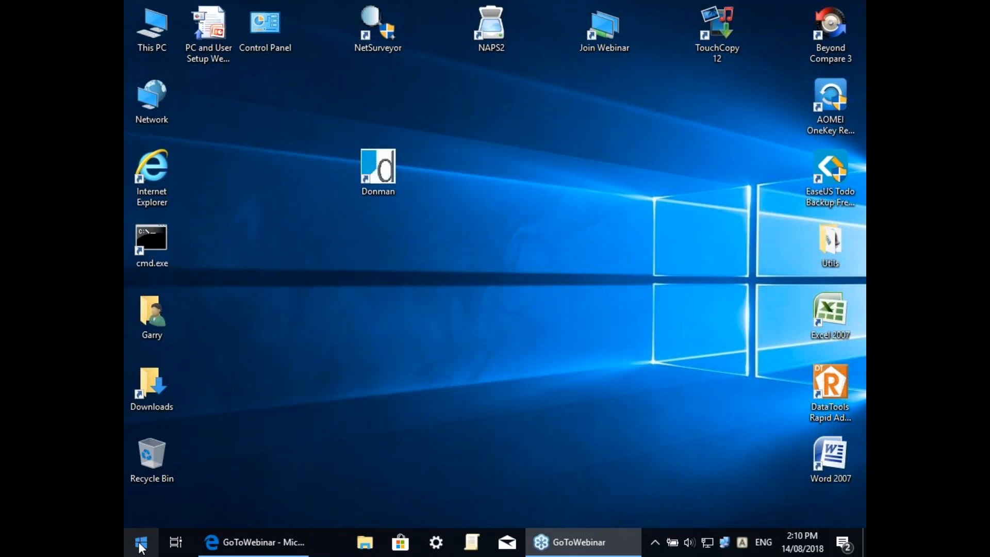
Step: Search the Start menu for 'contr' and launch Control Panel
left_click(141, 541)
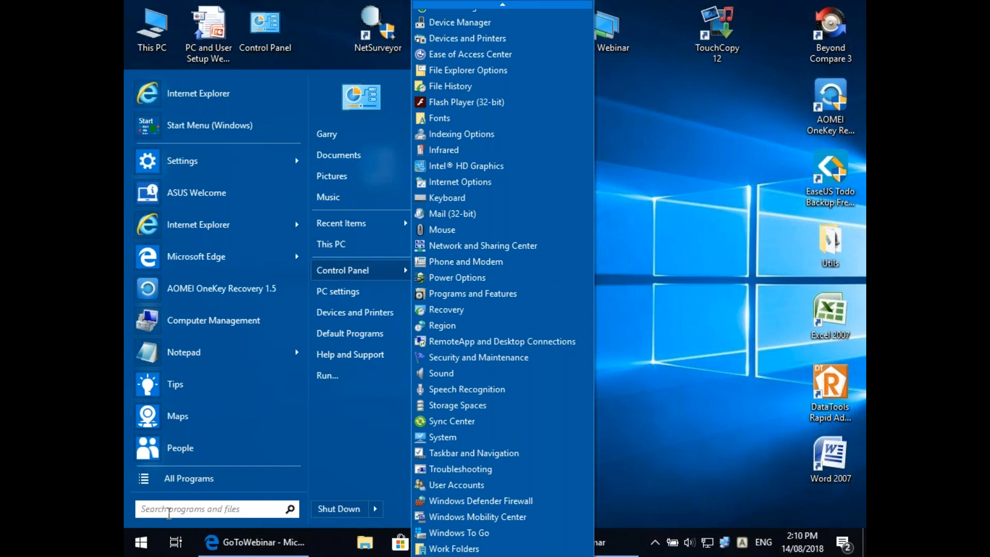
left_click(166, 509)
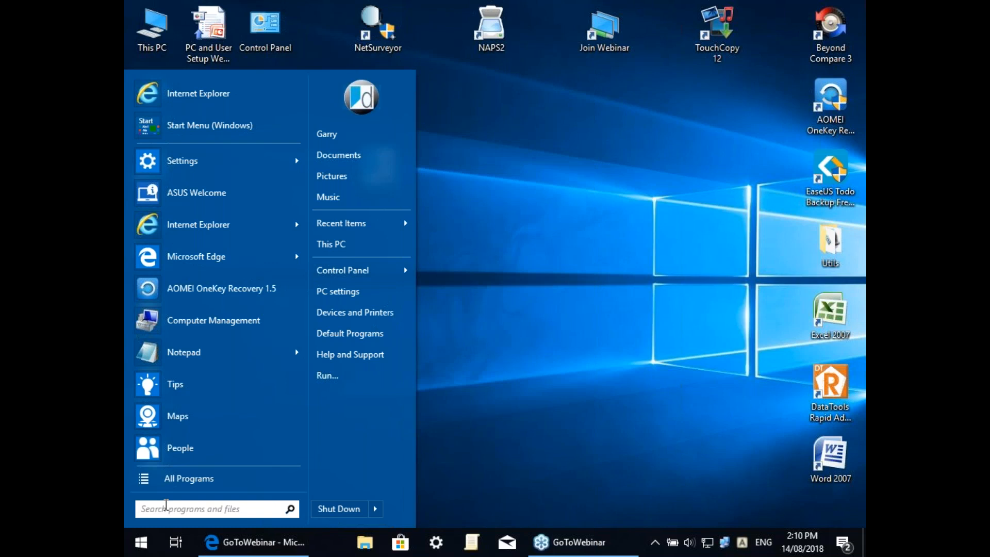
type("cont")
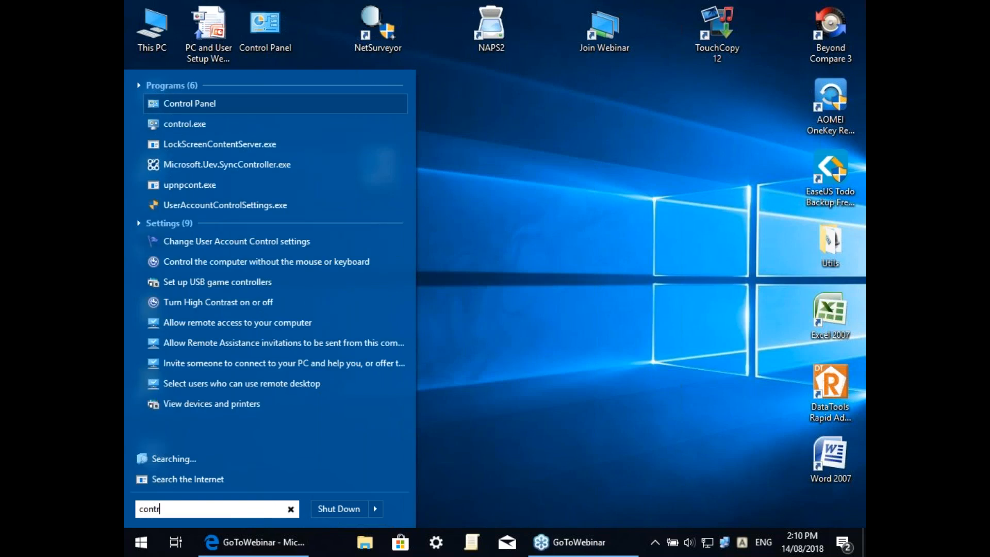
type("r")
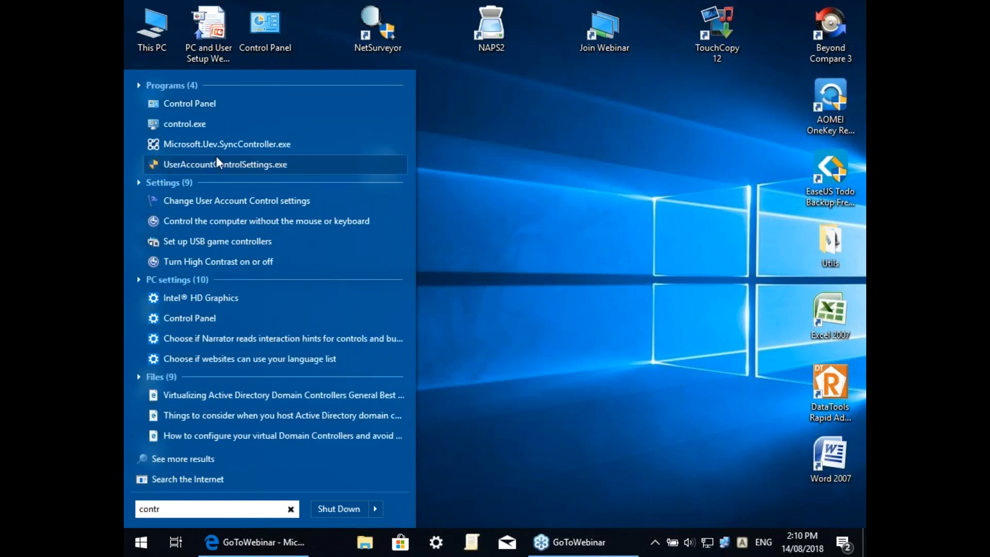
left_click(178, 103)
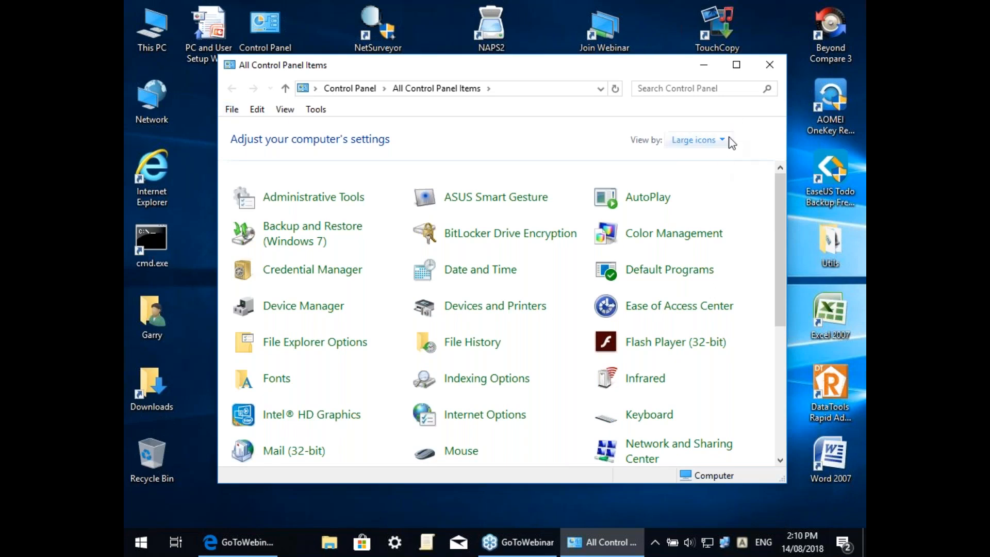
Step: Switch View by to Category and back to Large icons, then open System
left_click(719, 139)
left_click(704, 161)
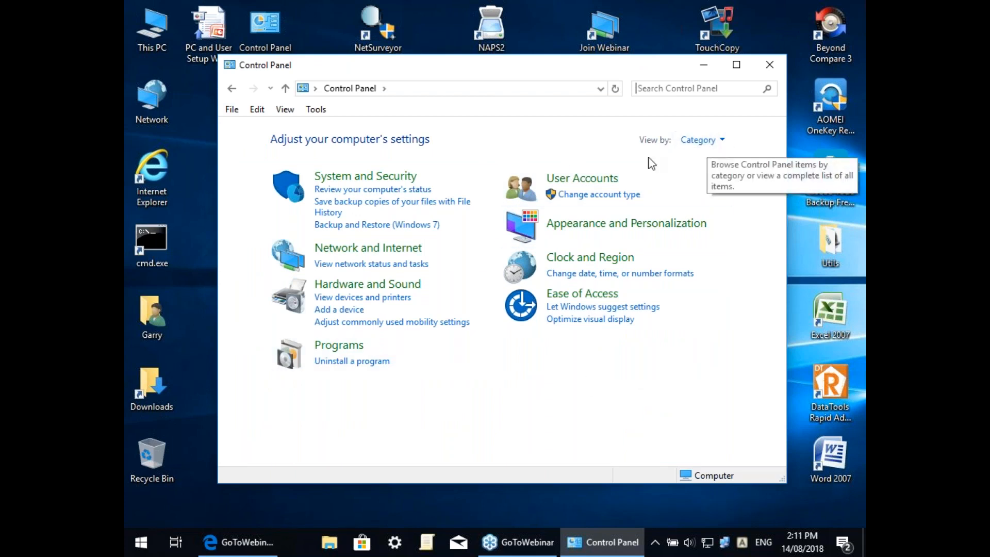
left_click(706, 142)
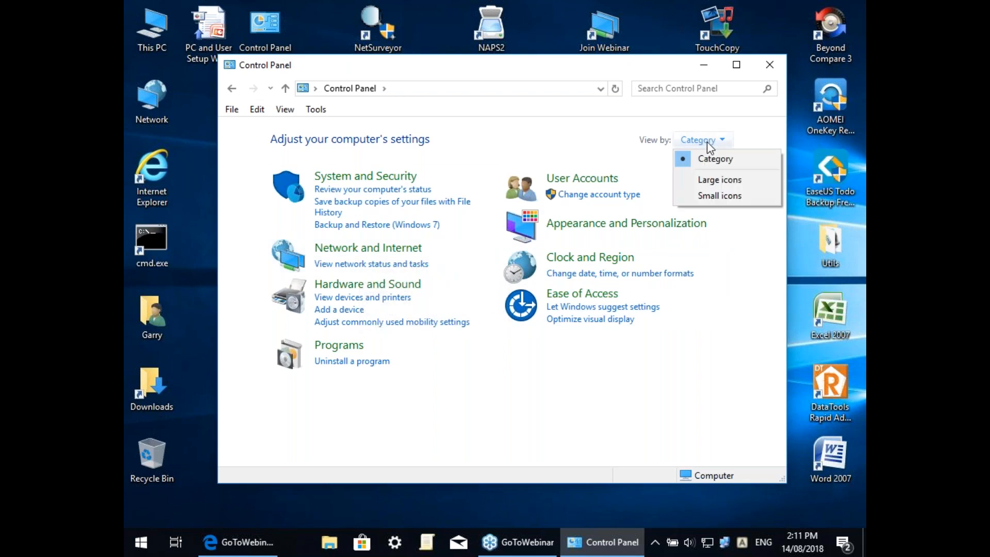
left_click(709, 180)
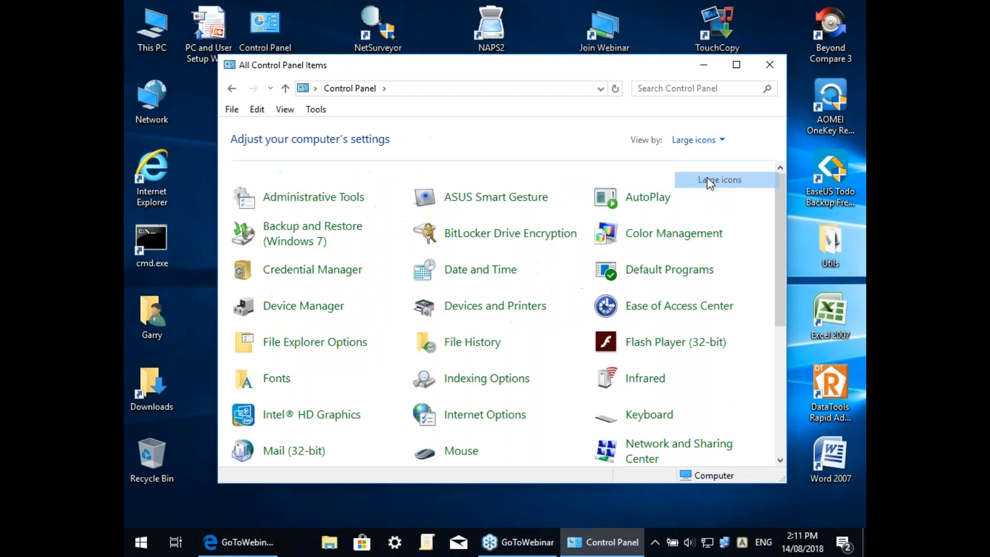
scroll(758, 233, "down", 5)
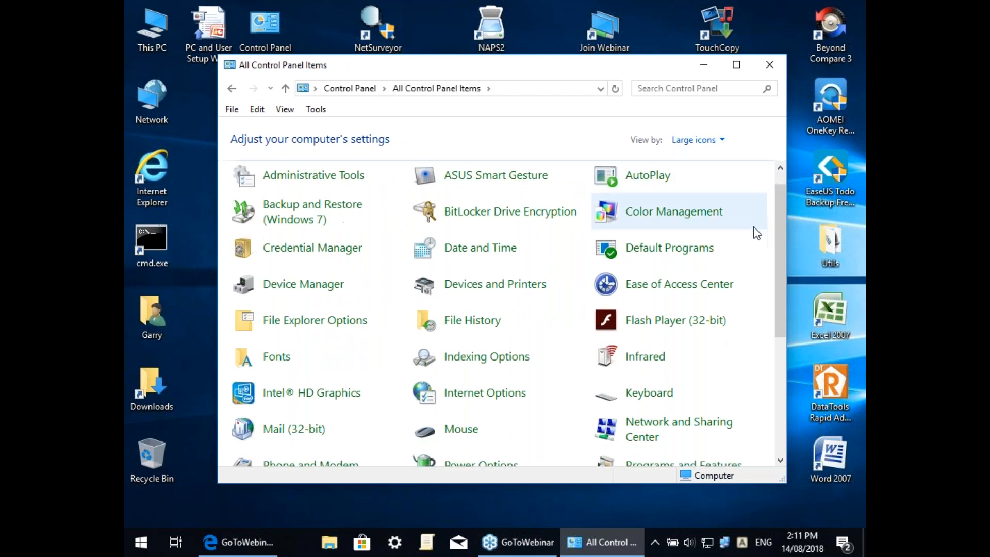
scroll(756, 232, "down", 3)
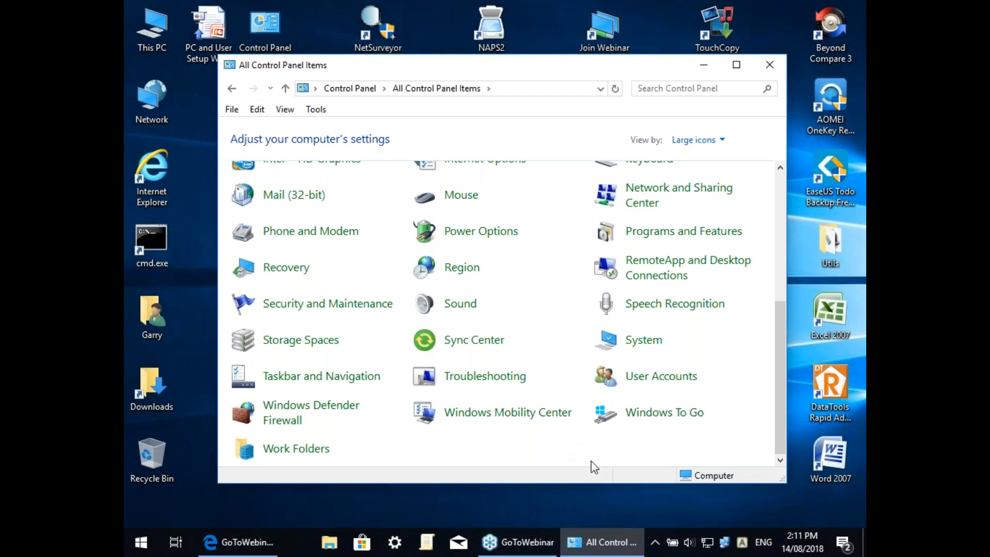
left_click(647, 345)
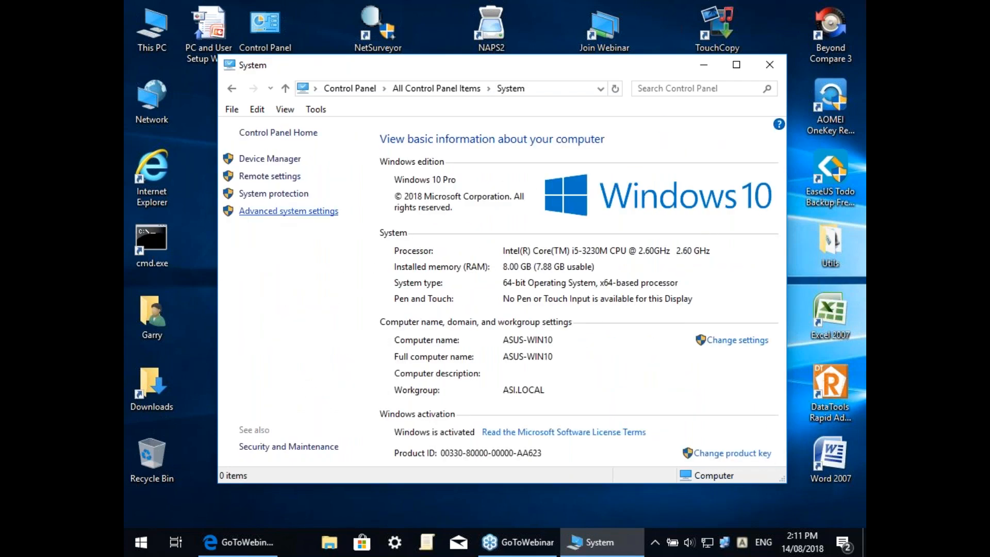
Step: Open the Environment Variables dialog from Advanced system settings
left_click(273, 211)
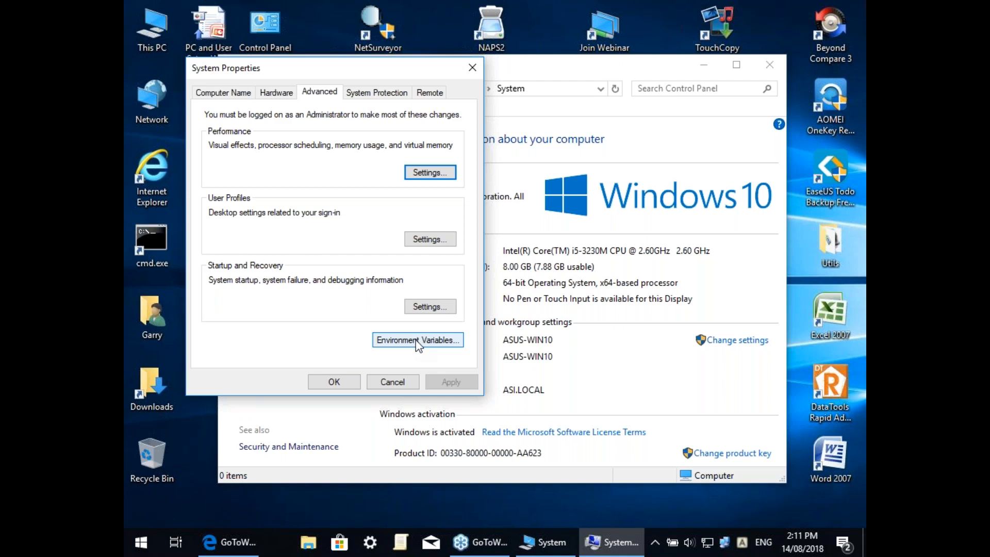
left_click(412, 343)
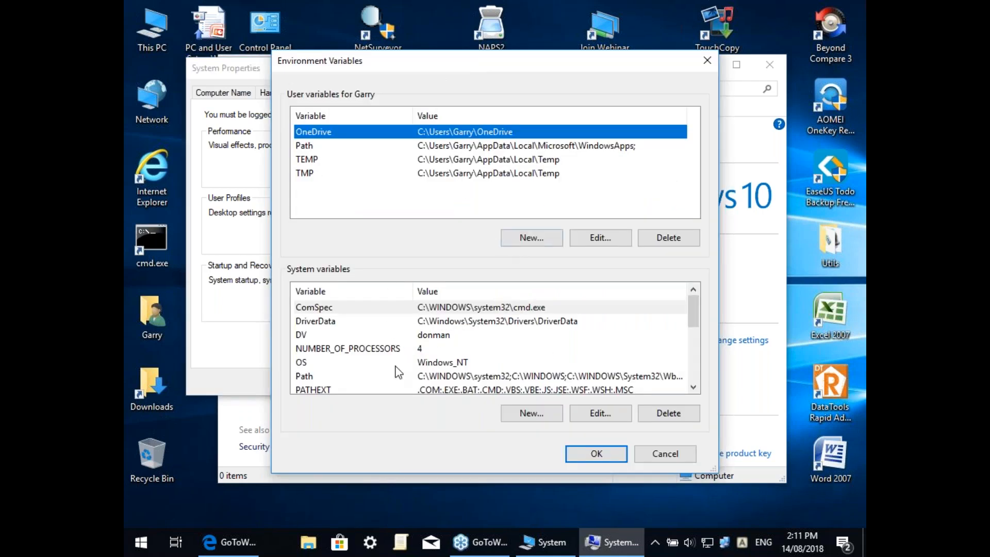
Step: Open the system Path variable in the Edit environment variable dialog
left_click(309, 378)
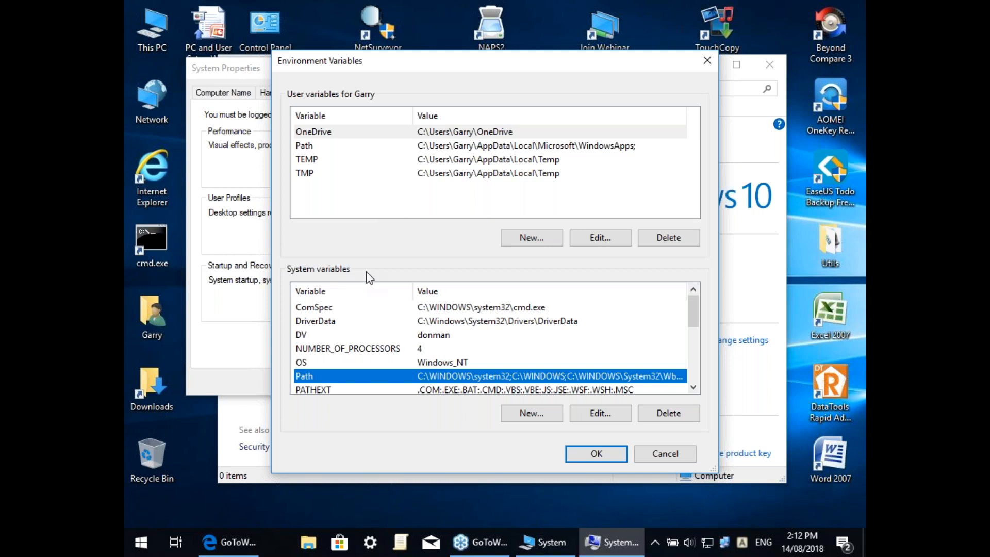
double_click(347, 374)
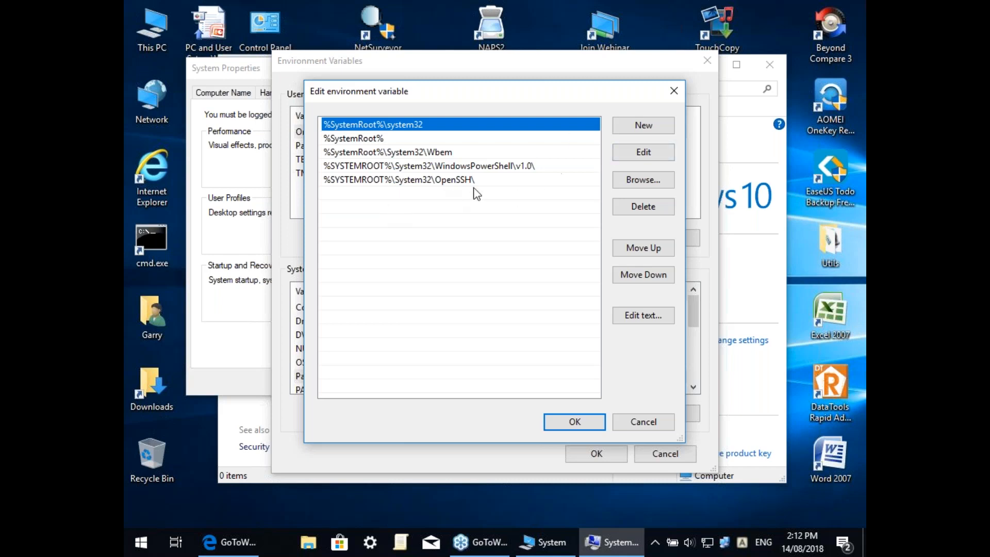
Step: Add S:\ as a new system Path entry and save the environment variables
left_click(628, 125)
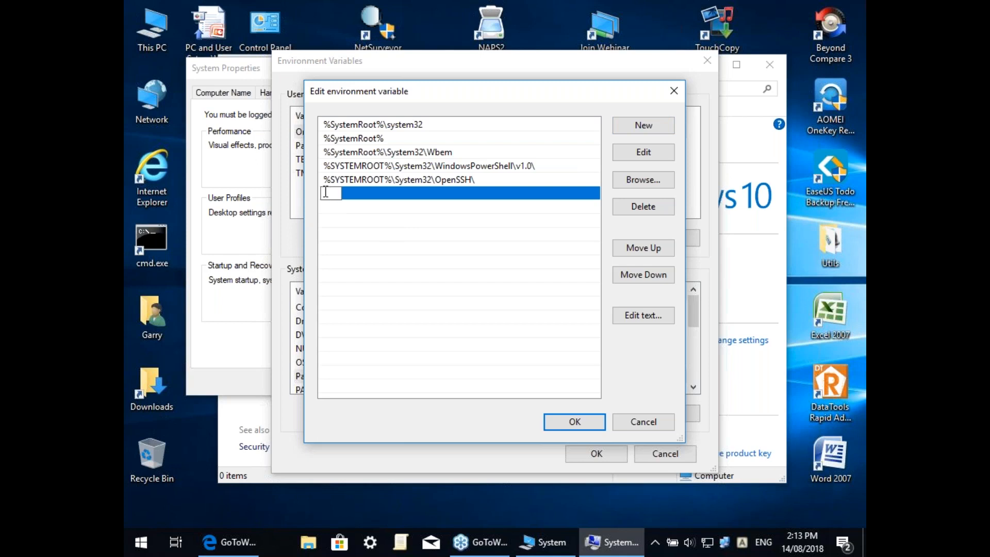
type("S:\\")
left_click(588, 426)
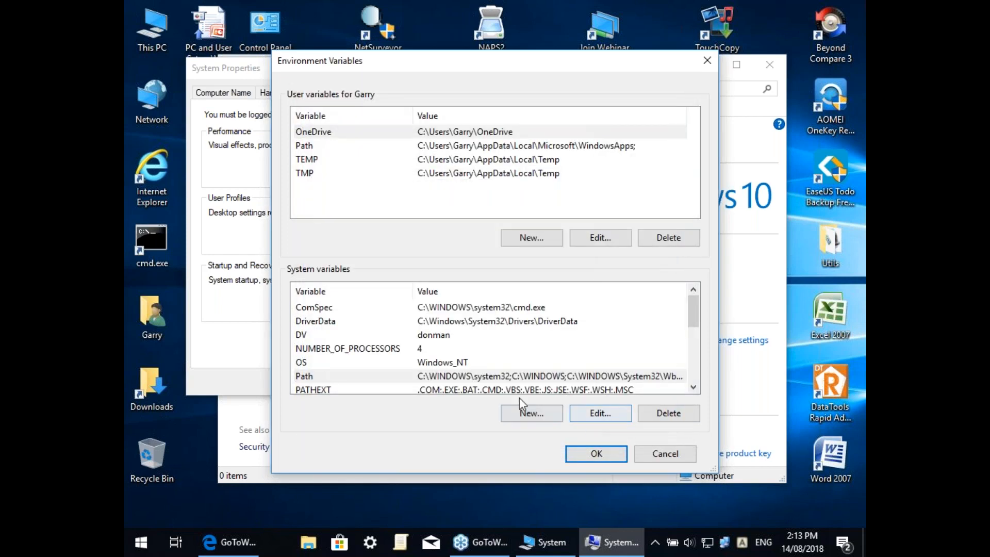
left_click(609, 455)
Step: Close System Properties and the System window, then relaunch Donman to test it
left_click(330, 382)
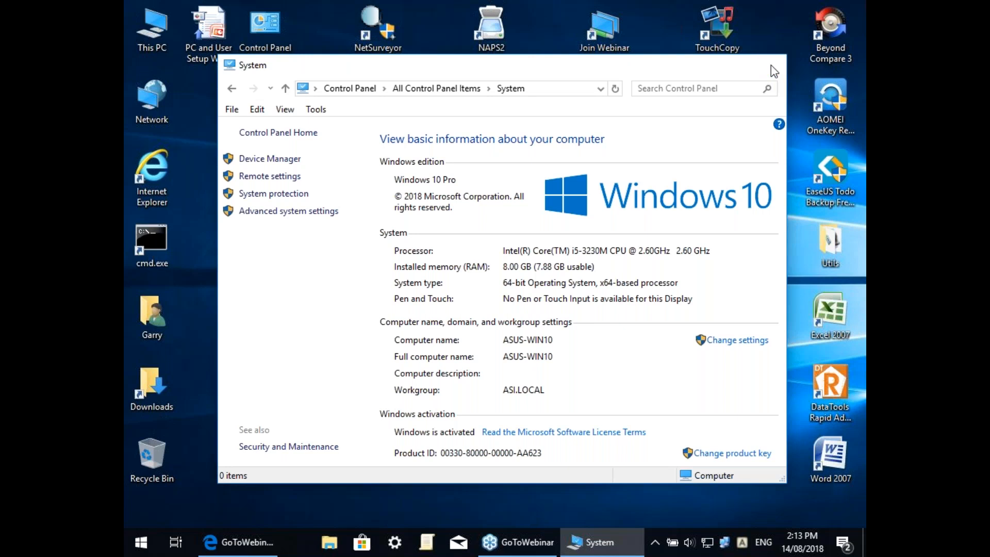
left_click(770, 65)
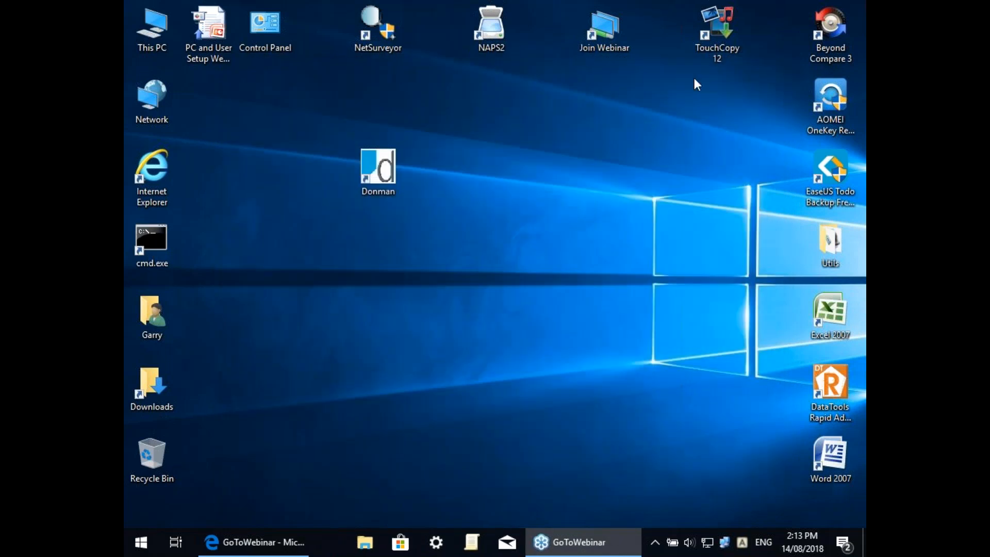
double_click(381, 169)
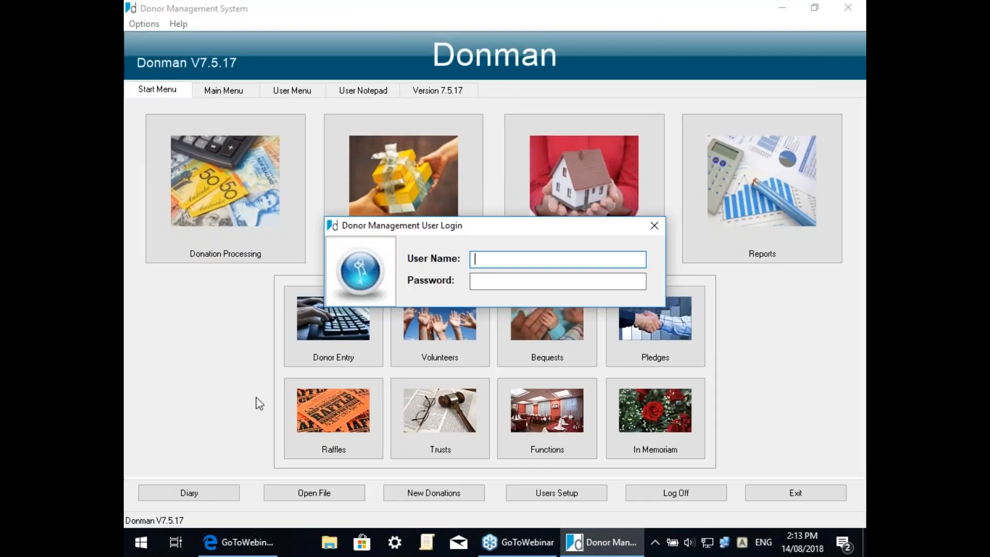
Step: Log in to Donman with the staff user name and password
left_click(490, 255)
type("GAL")
key("Tab")
type("*******")
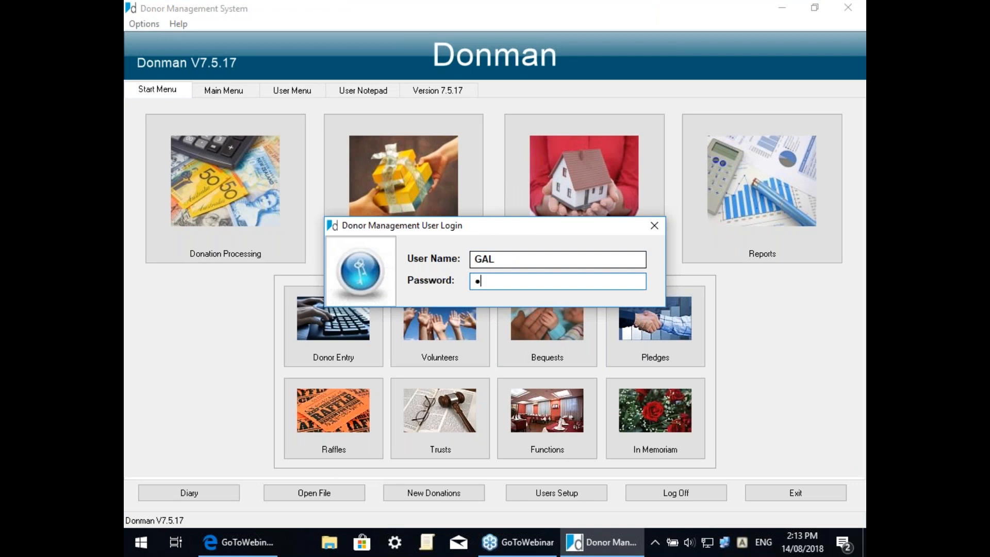
key("Return")
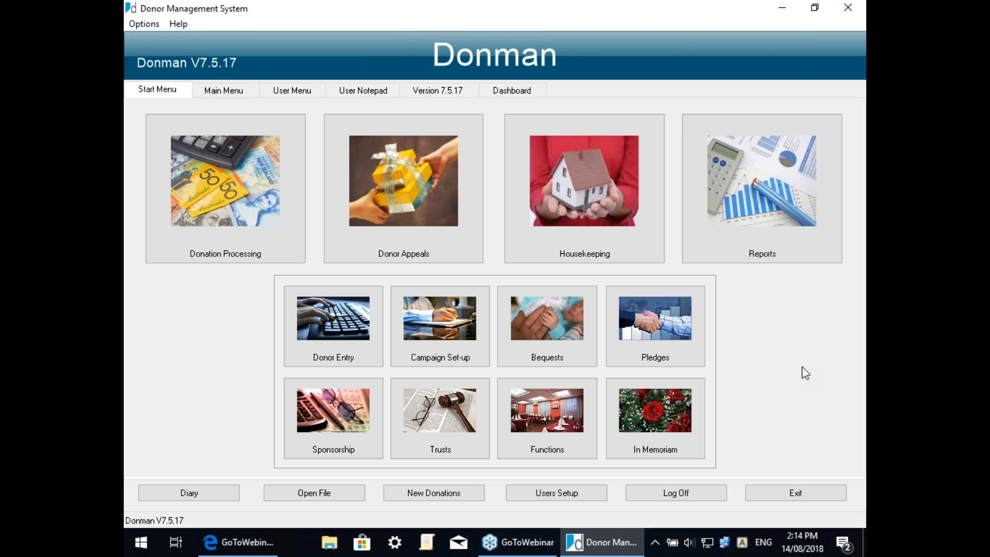
Step: Close Donman and launch Word 2007 on a blank Document1
left_click(849, 6)
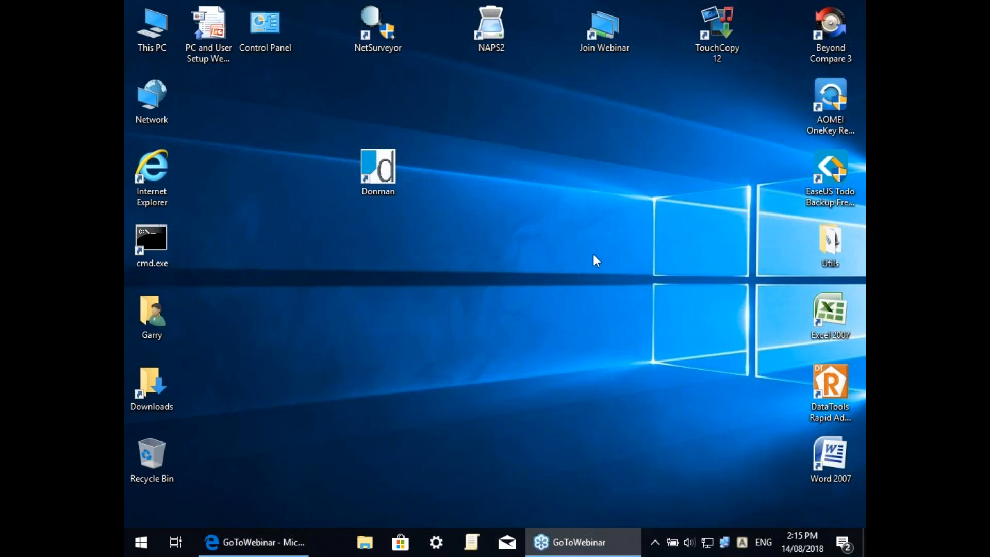
double_click(836, 462)
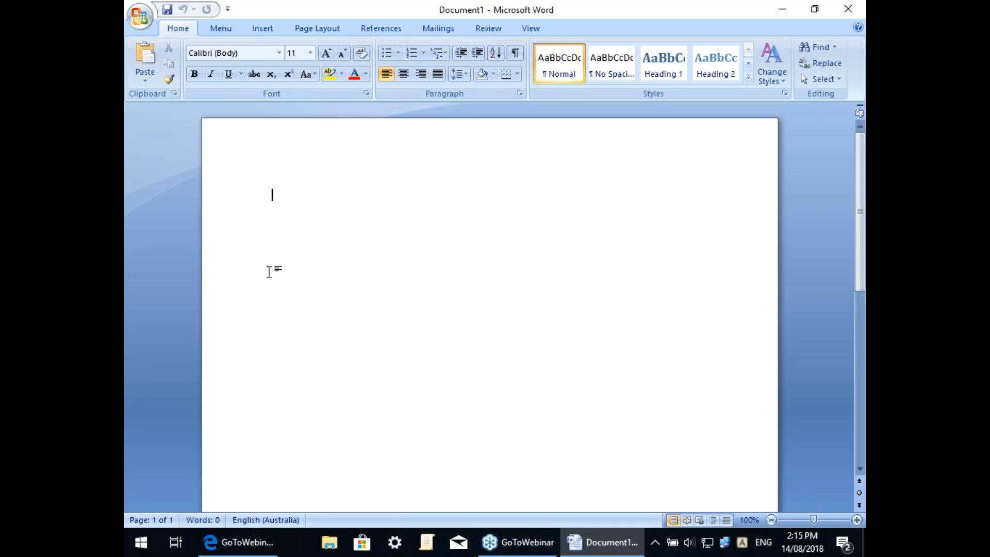
Step: Show the Select Recipients choices on Word's Mailings tab
left_click(439, 30)
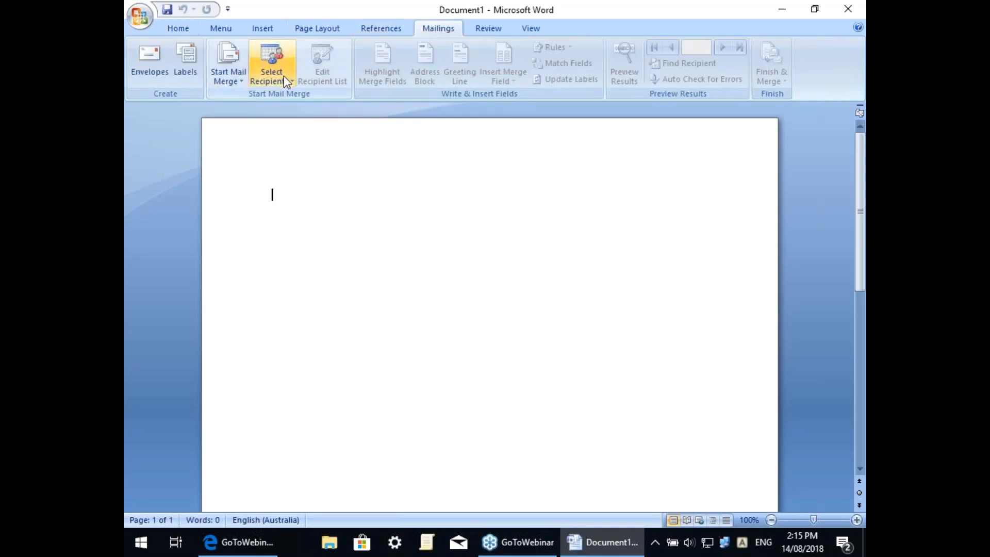
left_click(269, 56)
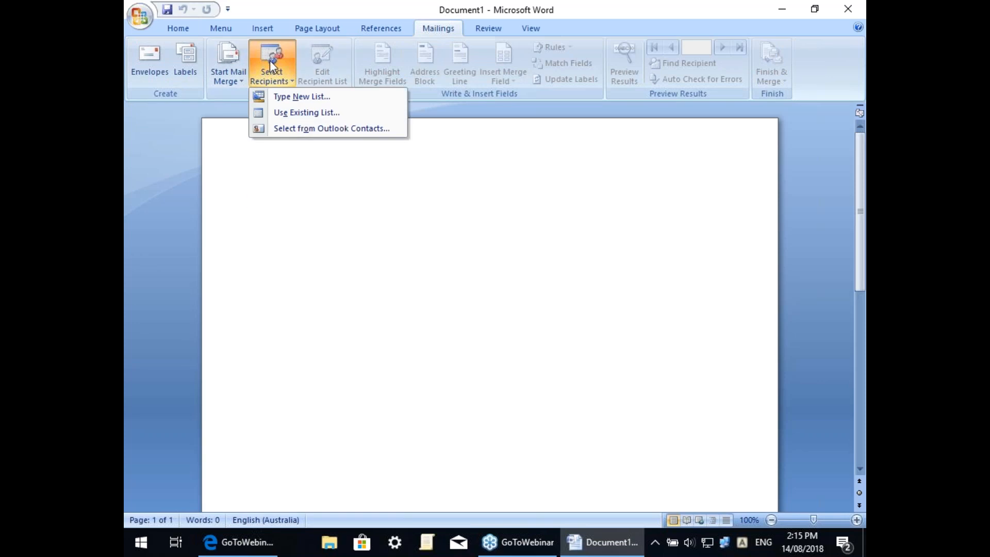
Step: Use S:\DMWORK\APPEAL.TXT as the existing mail-merge recipient list
left_click(298, 113)
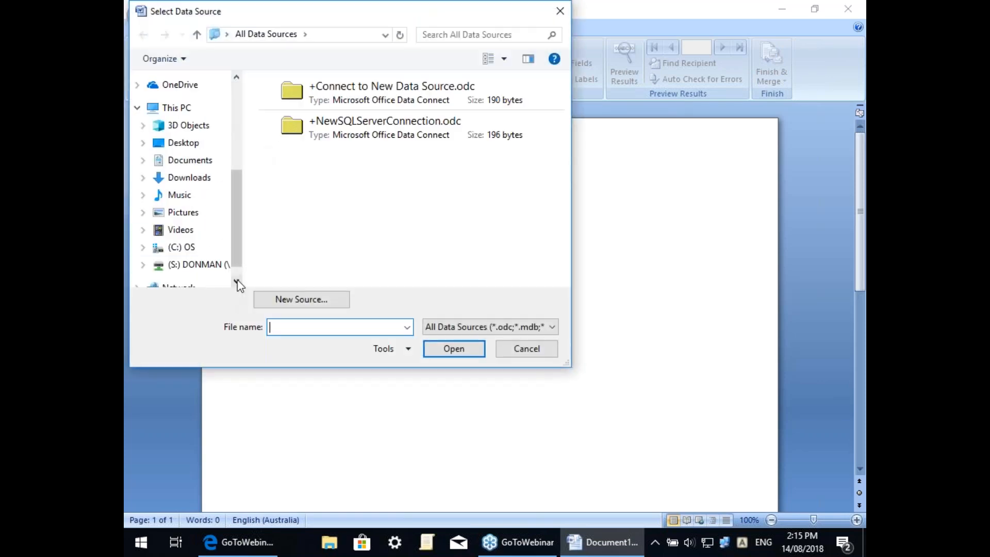
left_click(196, 268)
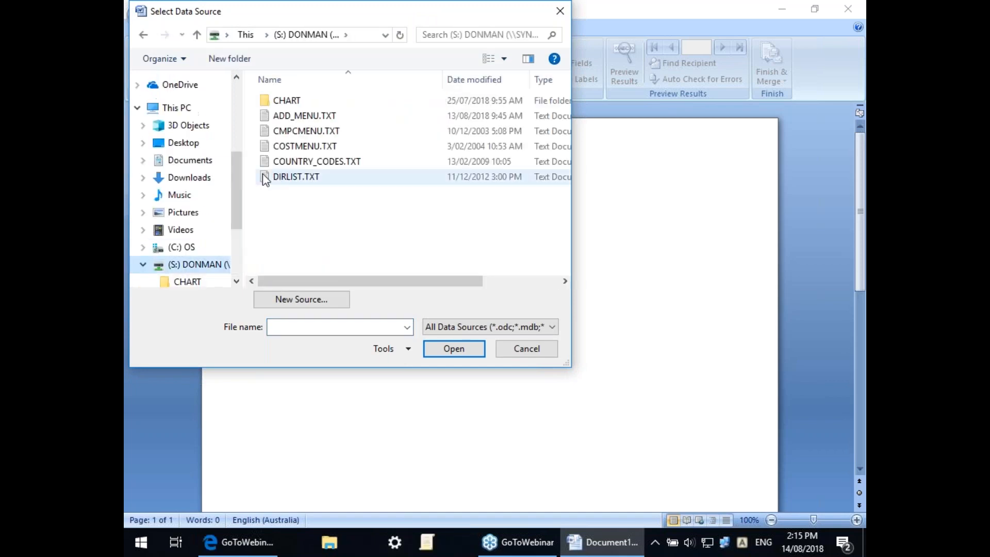
double_click(291, 131)
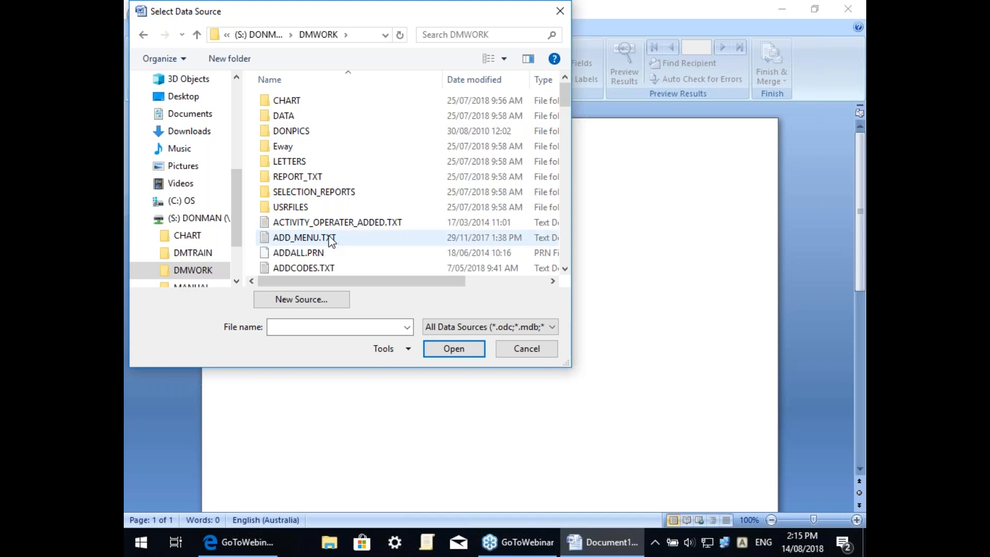
scroll(317, 237, "down", 2)
scroll(311, 237, "down", 1)
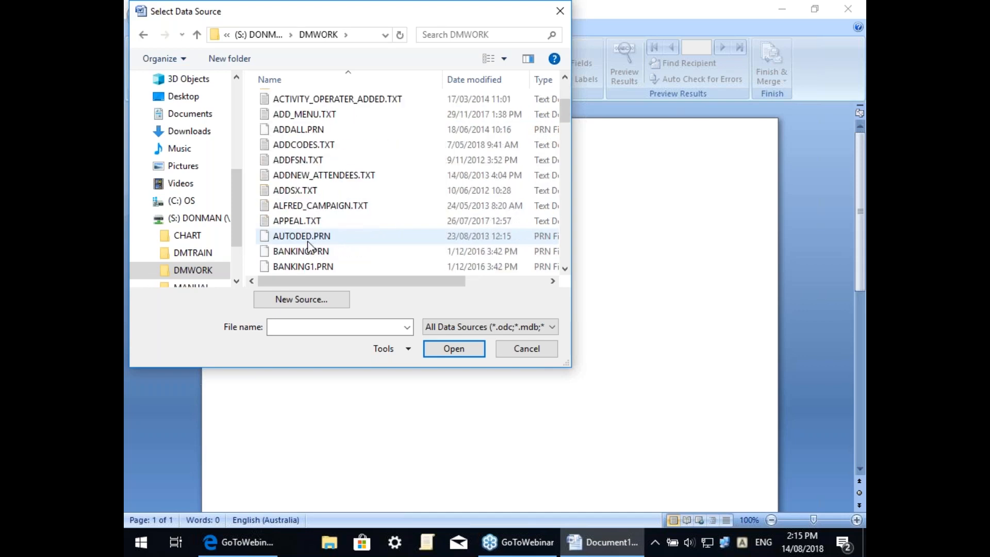
left_click(286, 222)
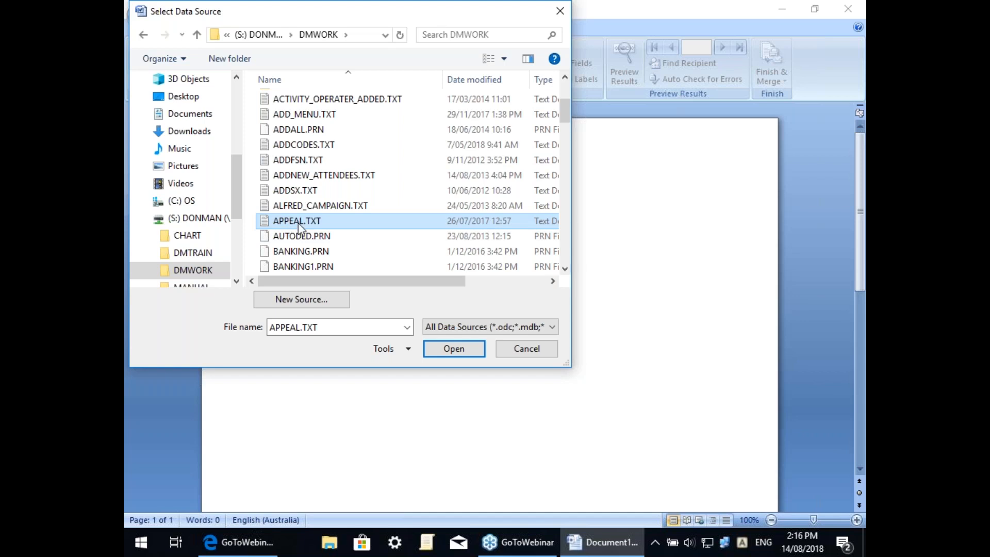
double_click(288, 221)
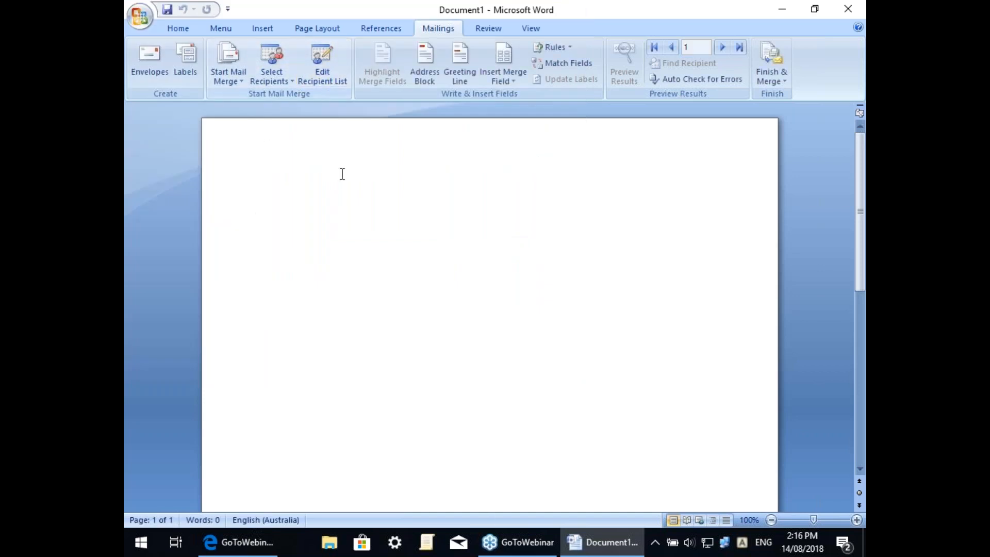
Step: Insert the «TITLE» merge field at the start of Document1
left_click(507, 82)
left_click(511, 95)
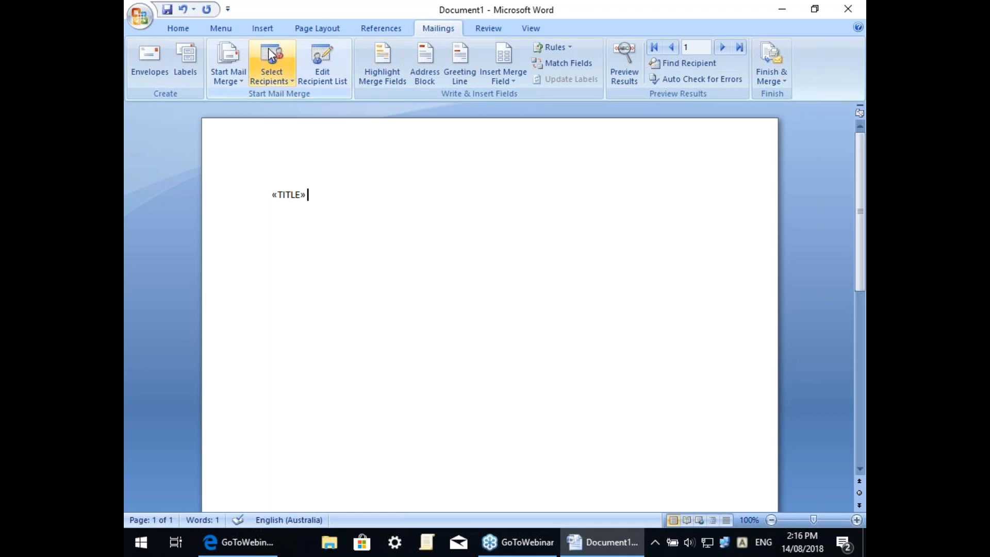
left_click(286, 76)
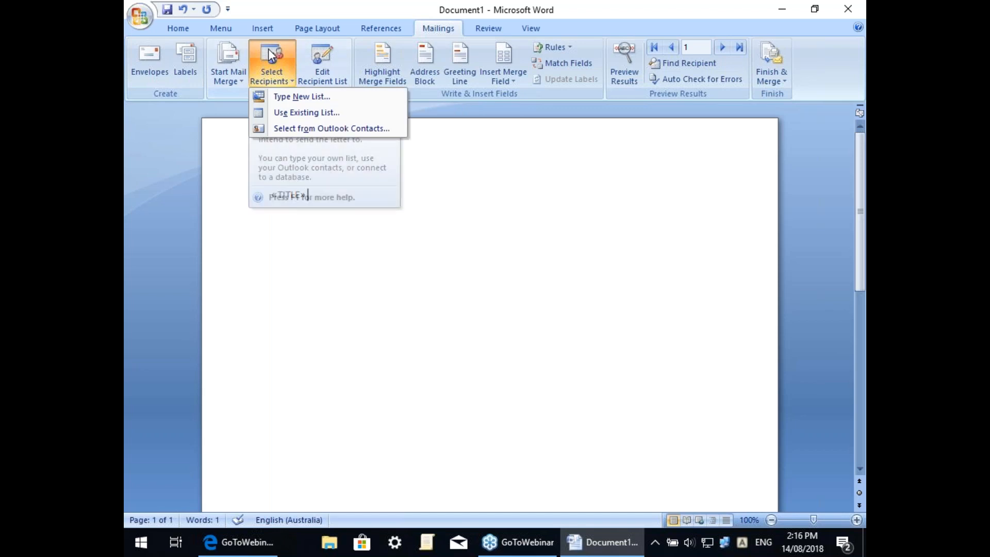
left_click(297, 111)
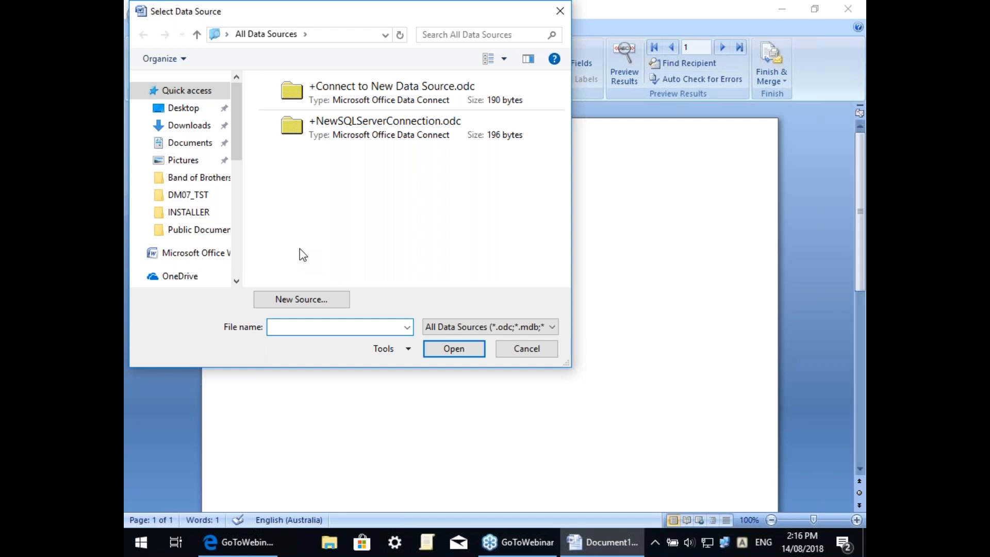
left_click(534, 351)
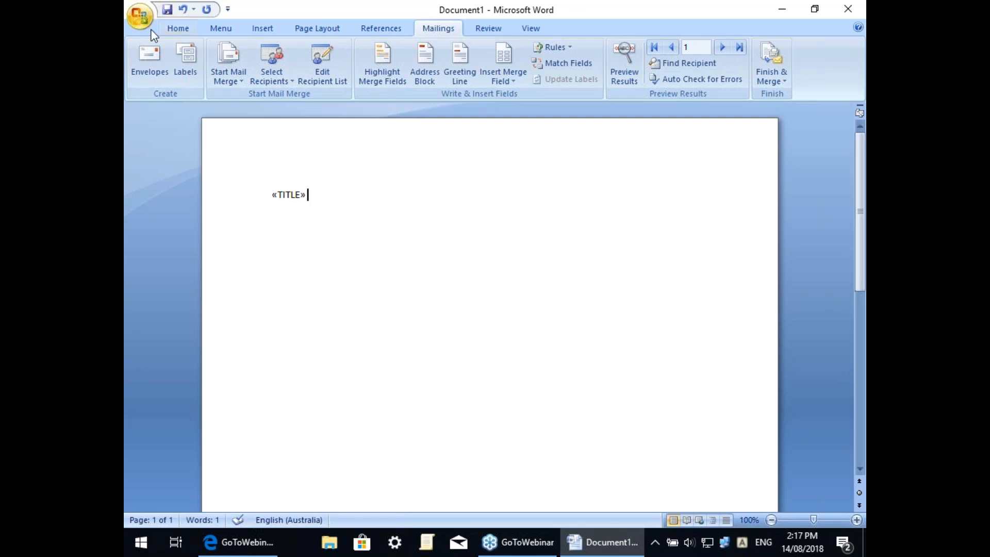
Step: Open RECEIPT.docx from S:\DMWORK via Office button > Open
left_click(141, 17)
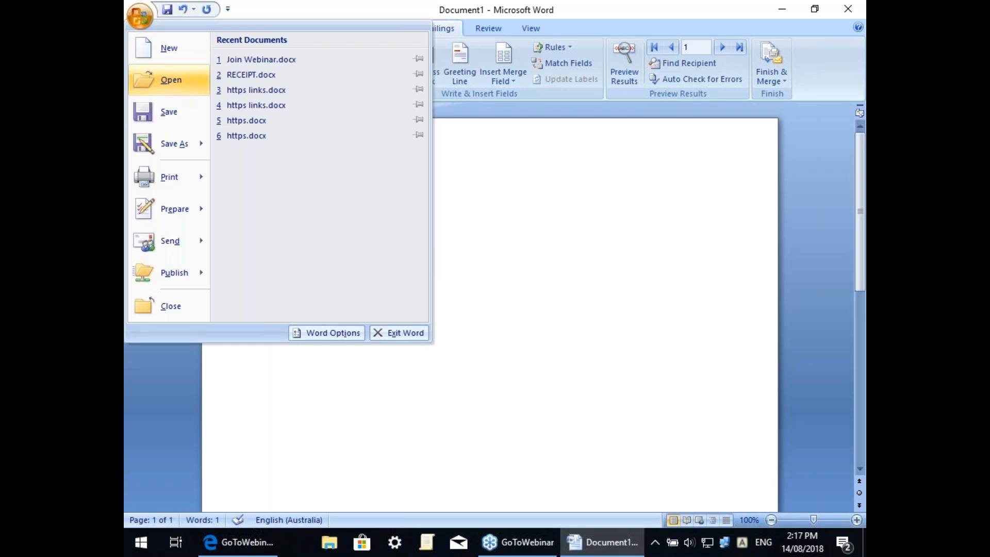
left_click(171, 79)
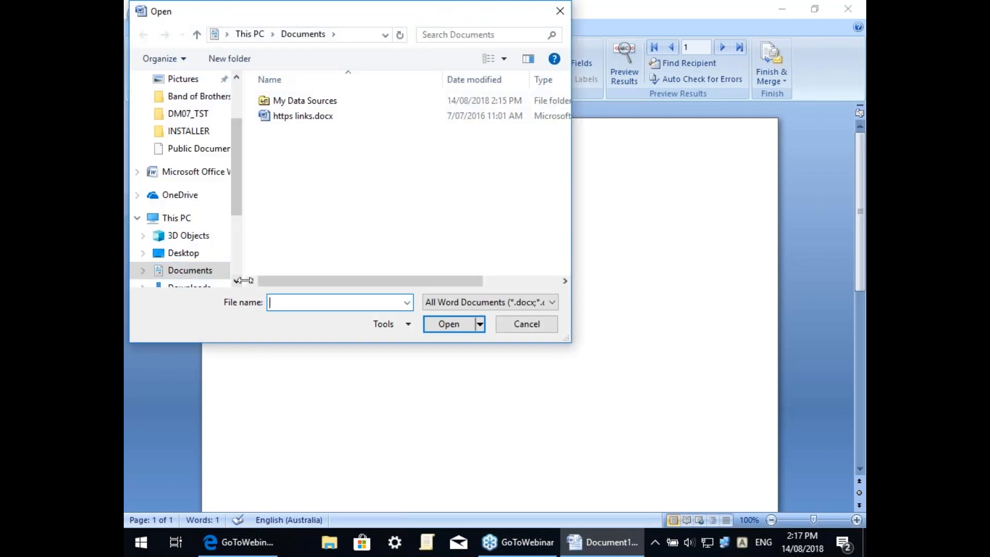
scroll(236, 281, "down", 3)
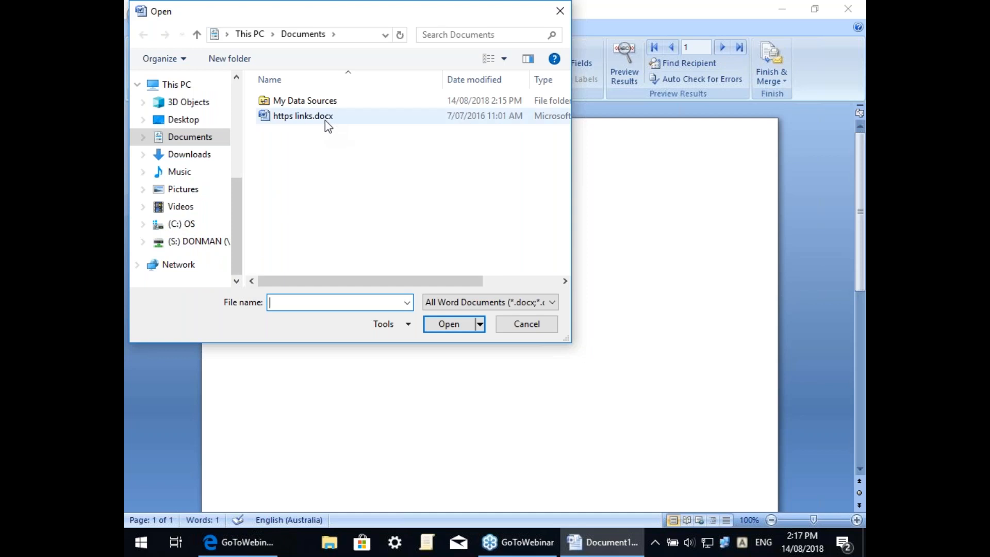
left_click(201, 242)
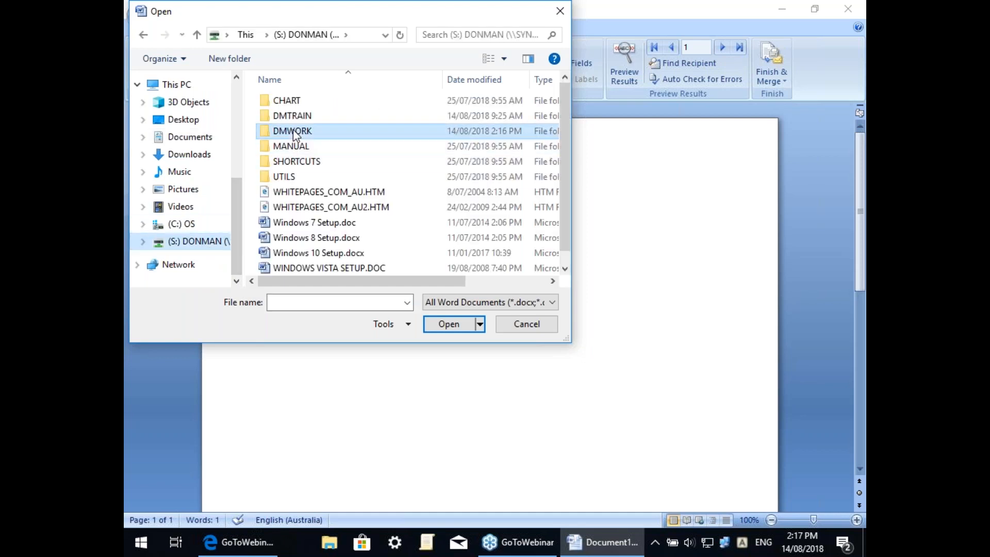
double_click(283, 130)
left_click(287, 235)
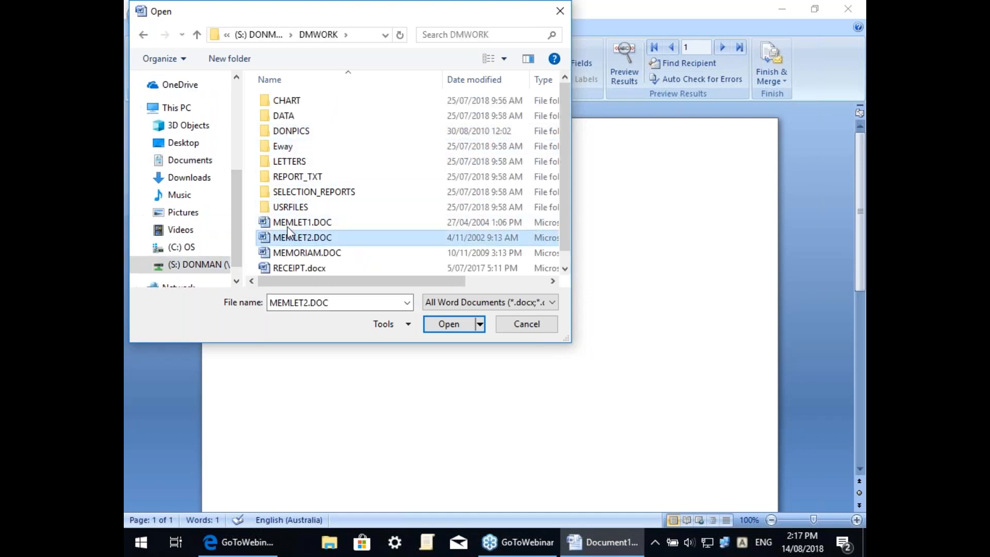
left_click(291, 268)
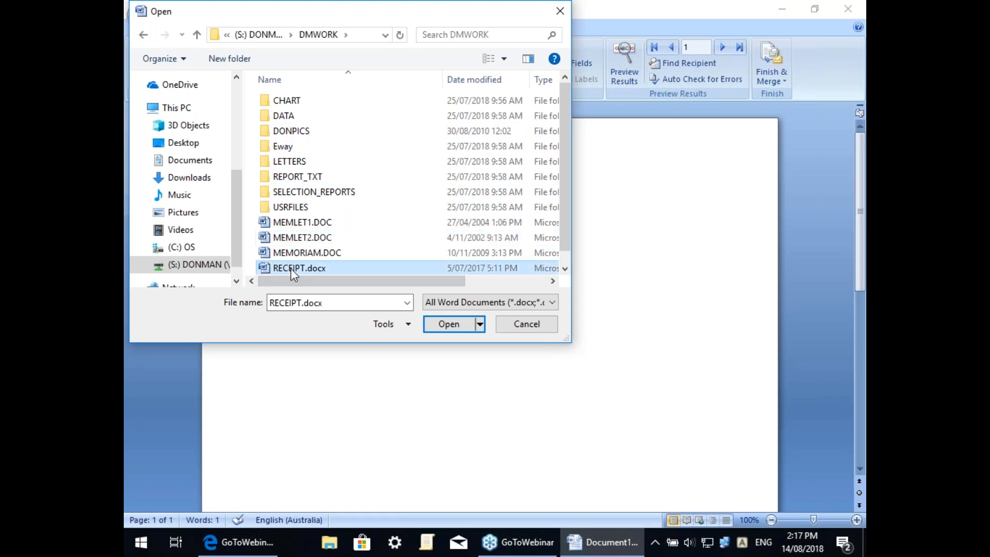
double_click(291, 269)
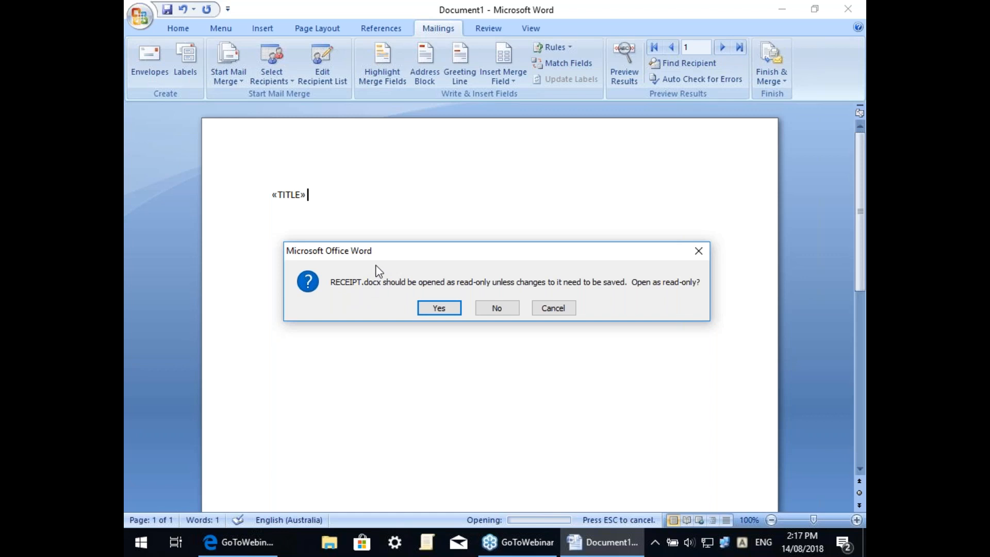
Step: Open RECEIPT.docx not read-only, accept its SQL query, and choose Find Data Source
left_click(504, 307)
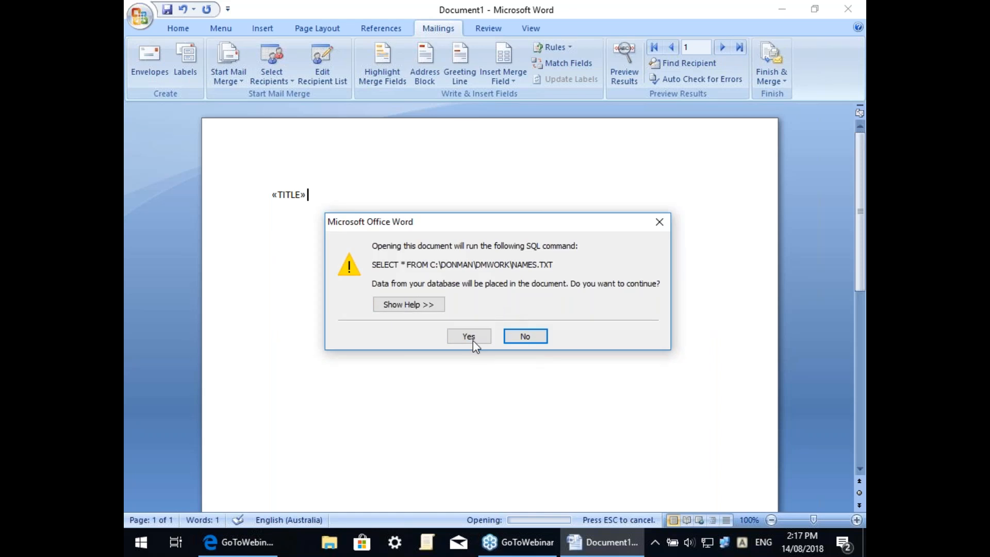
left_click(467, 335)
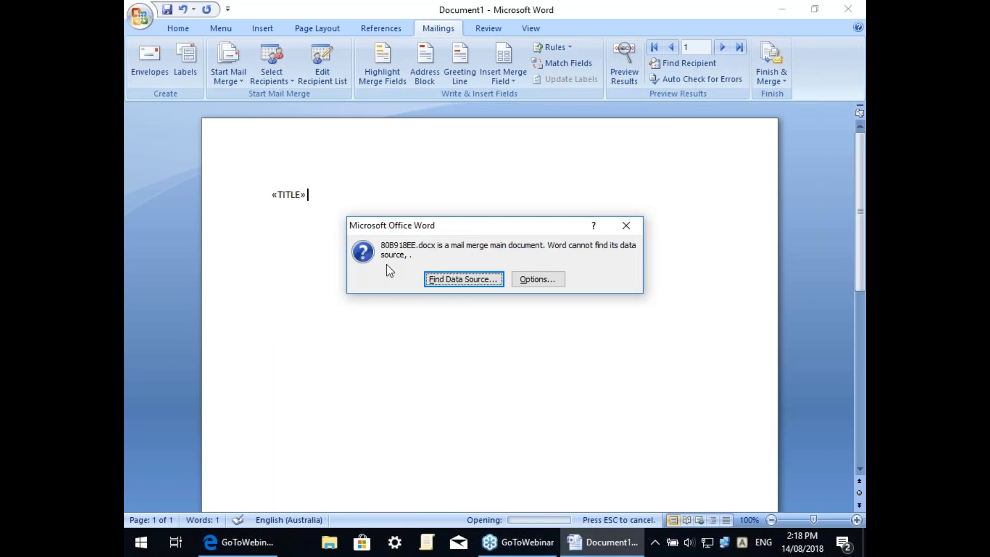
left_click(471, 278)
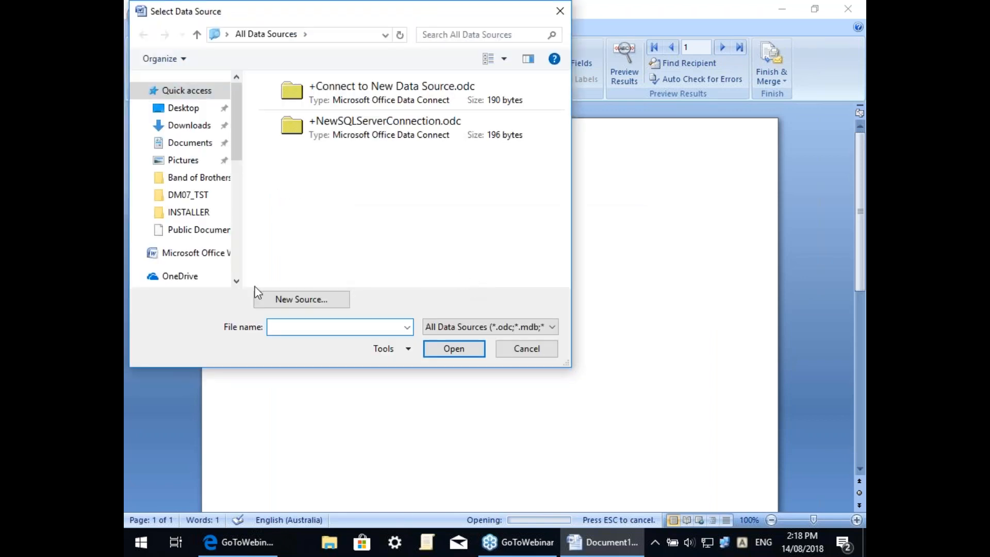
Step: Select NAMES.TXT in S:\DMWORK as the mail merge data source
left_click(237, 281)
scroll(237, 282, "down", 4)
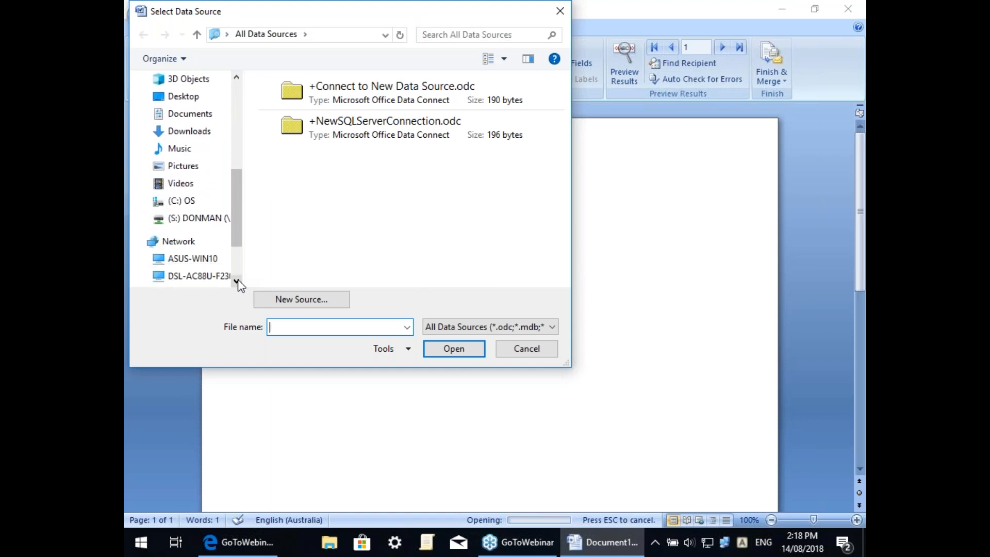
left_click(211, 221)
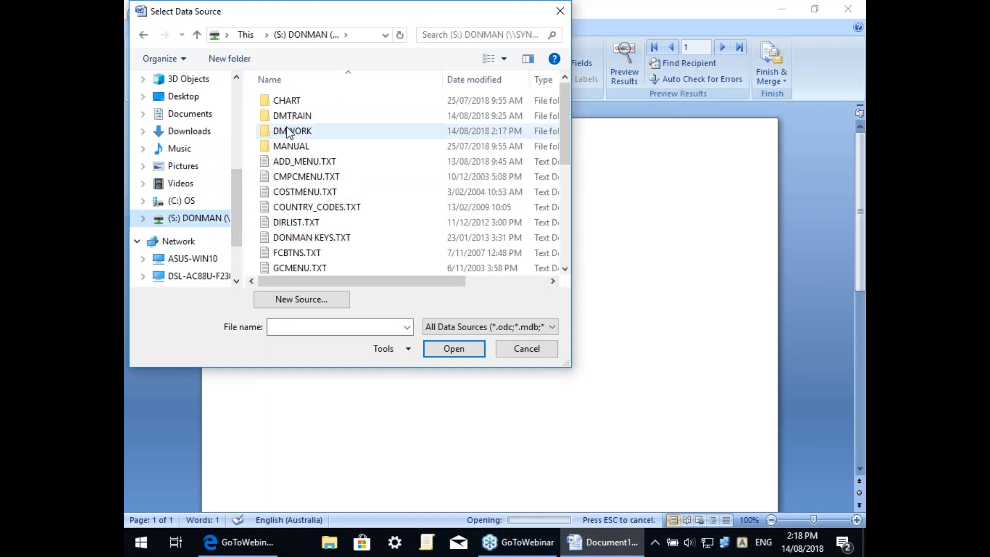
double_click(287, 131)
left_click(279, 251)
key("n")
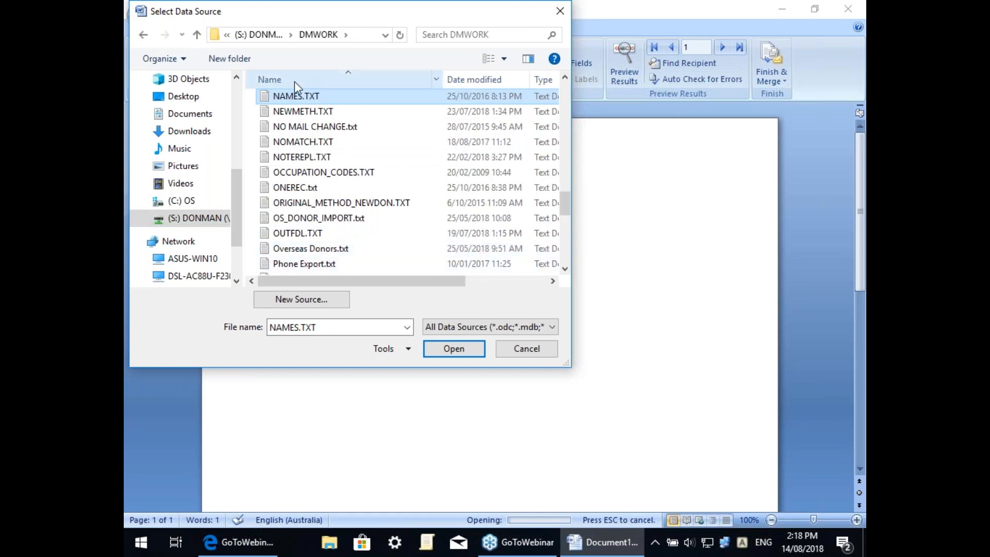
double_click(286, 95)
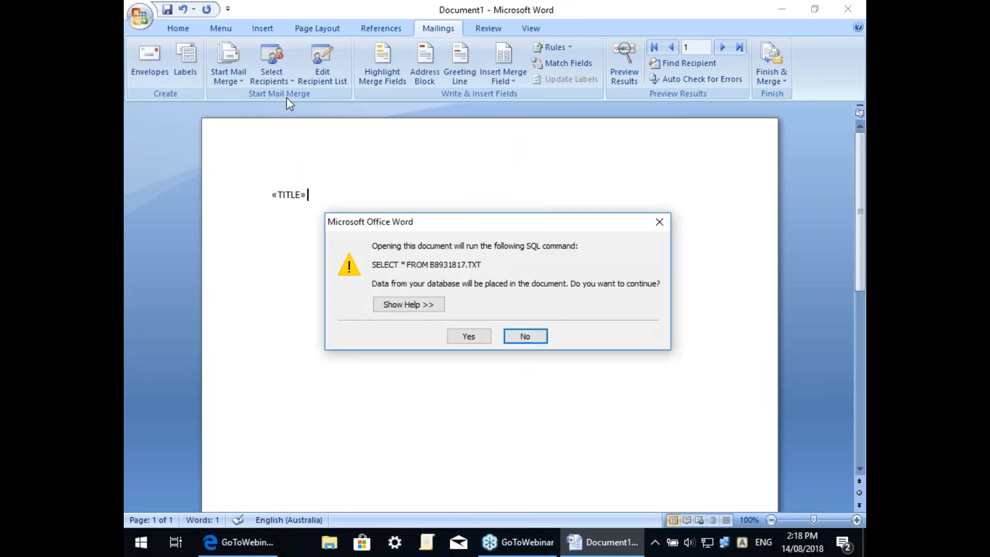
Step: Show RECEIPT.docx's field codes to reveal the INCLUDETEXT letters path, and open the Quick Access Toolbar menu
left_click(470, 335)
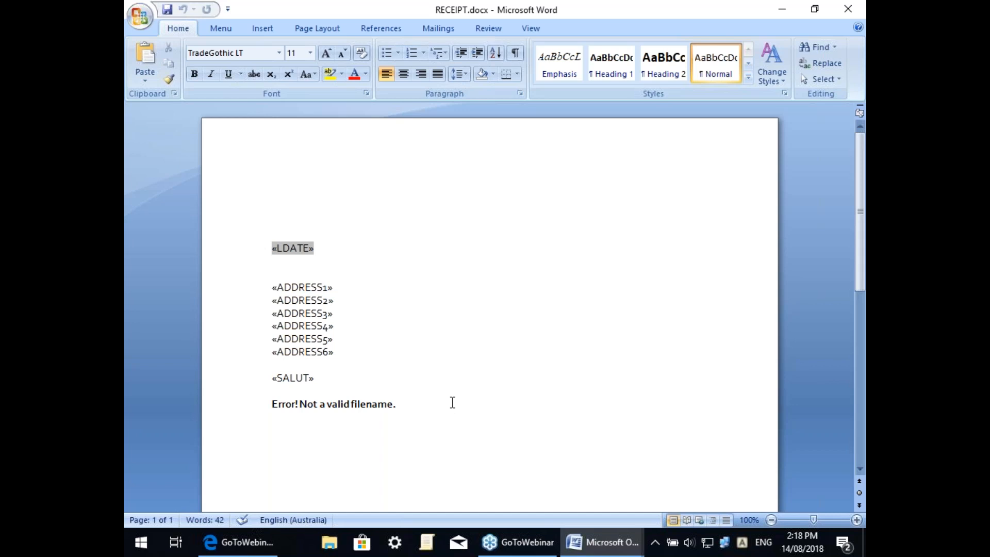
key("alt+F9")
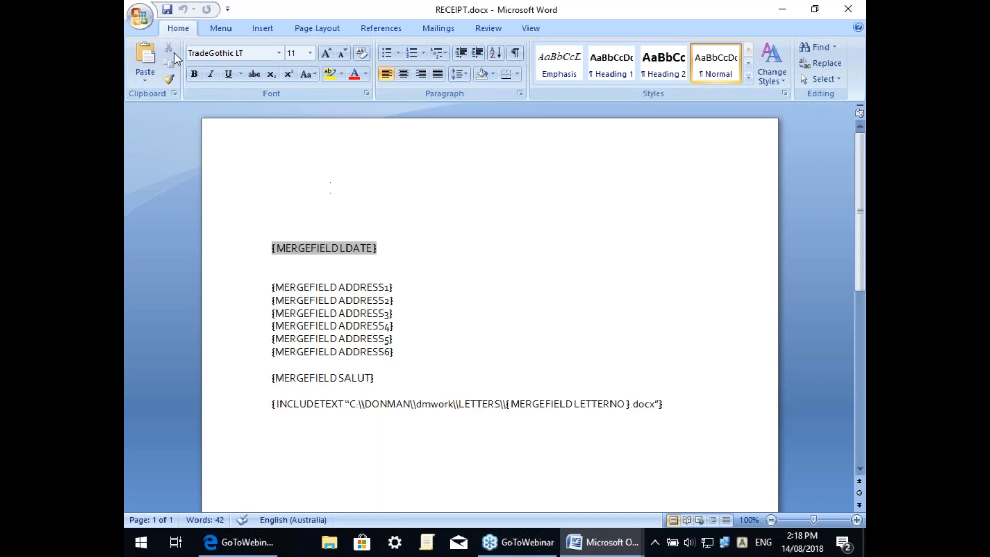
left_click(227, 9)
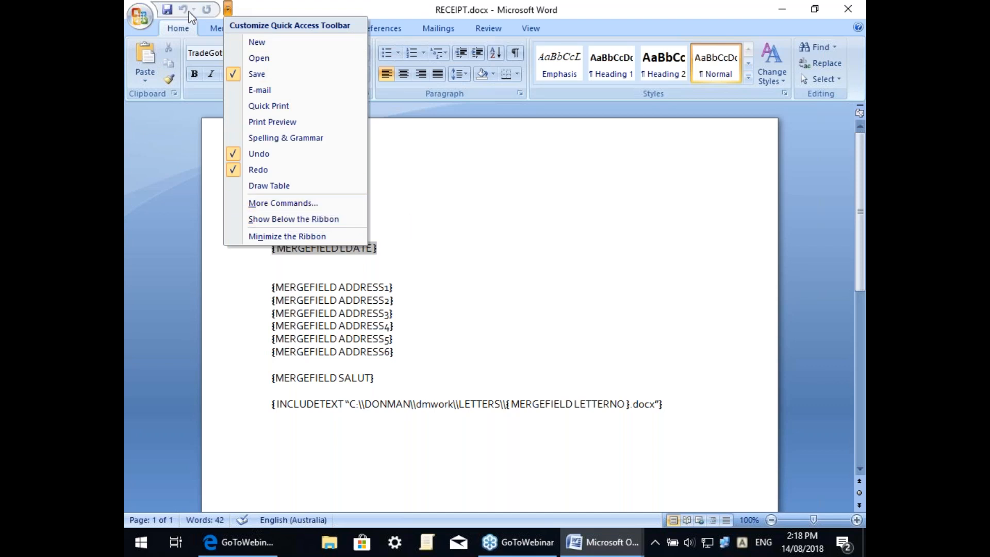
Step: In the Quick Access Toolbar options, list All Commands and scroll to the end of the list
left_click(285, 204)
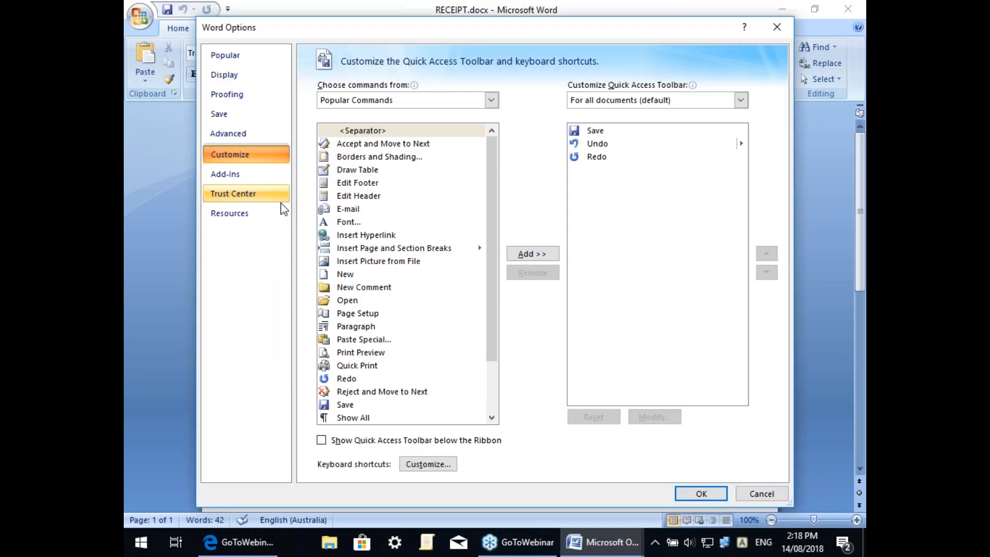
left_click(490, 101)
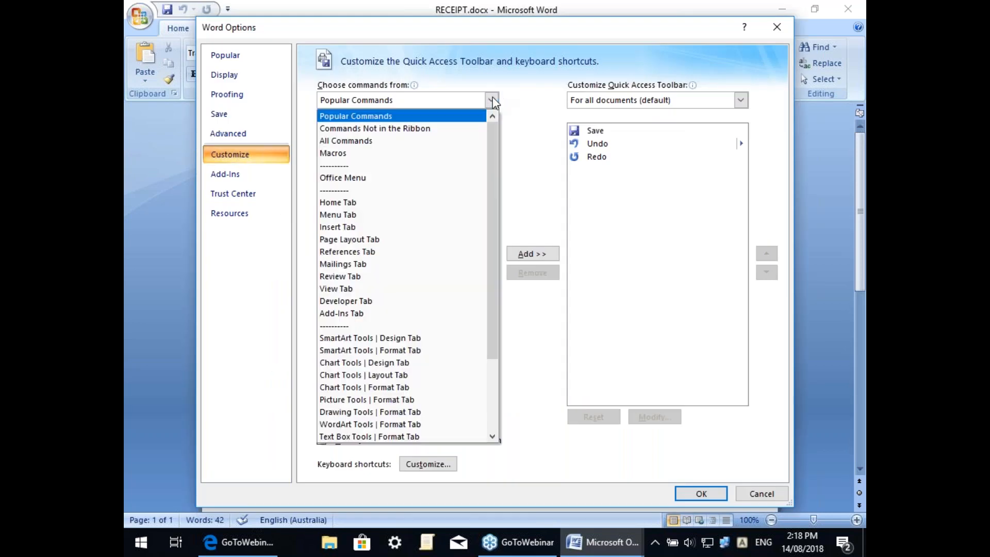
left_click(349, 140)
left_click(350, 300)
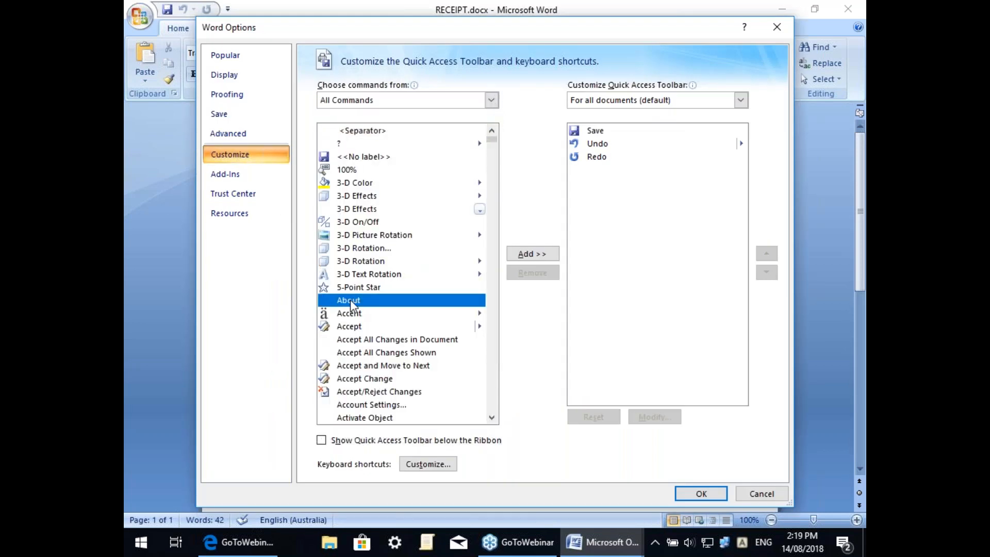
key("End")
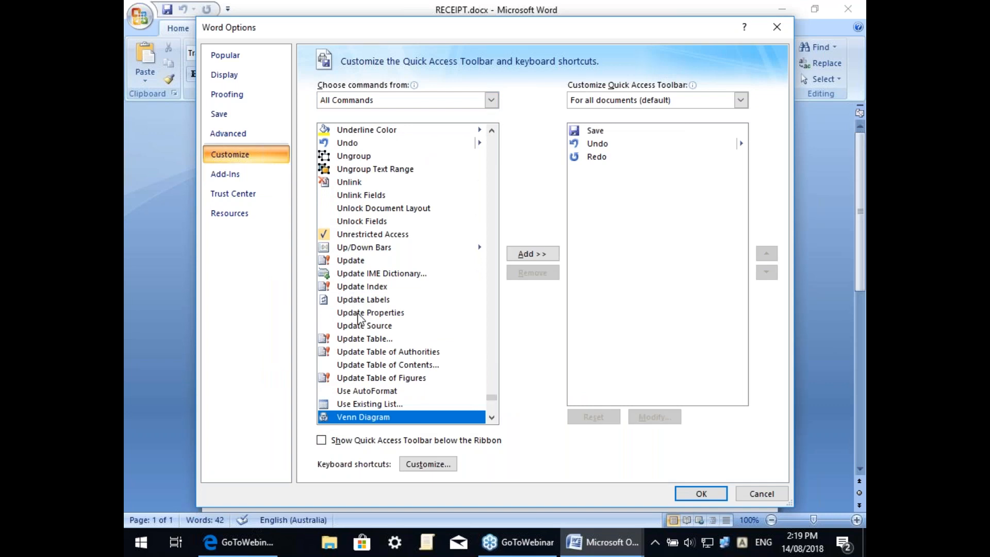
left_click(492, 417)
left_click(492, 418)
left_click(491, 418)
left_click(492, 417)
left_click(491, 417)
left_click(491, 417)
left_click(492, 418)
left_click(491, 417)
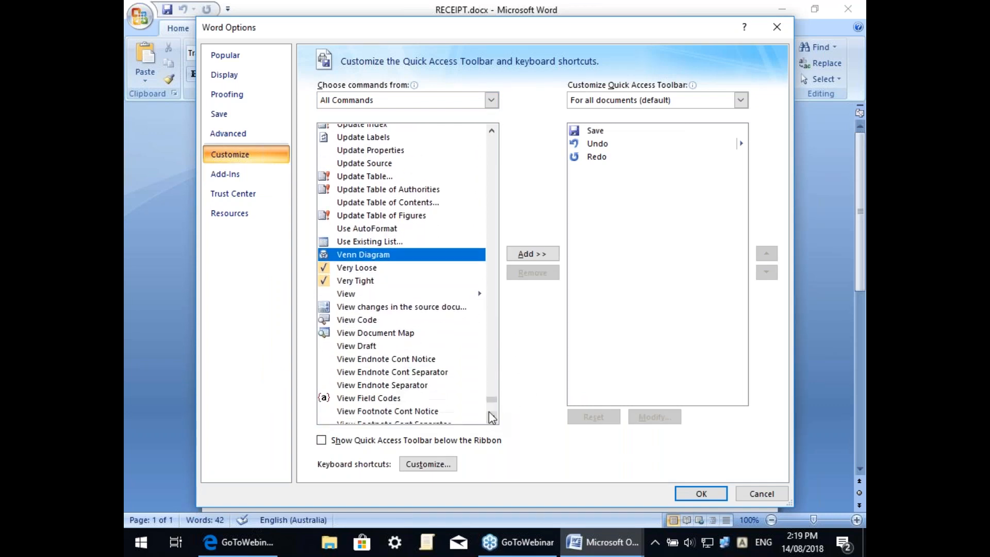
Step: Add View Field Codes to the Quick Access Toolbar and use it to toggle field results
left_click(353, 402)
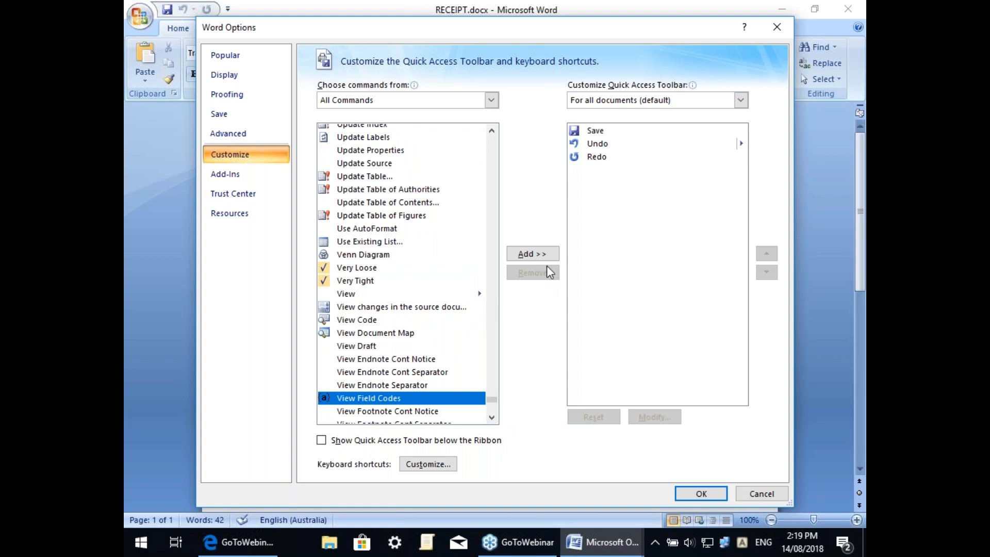
left_click(528, 254)
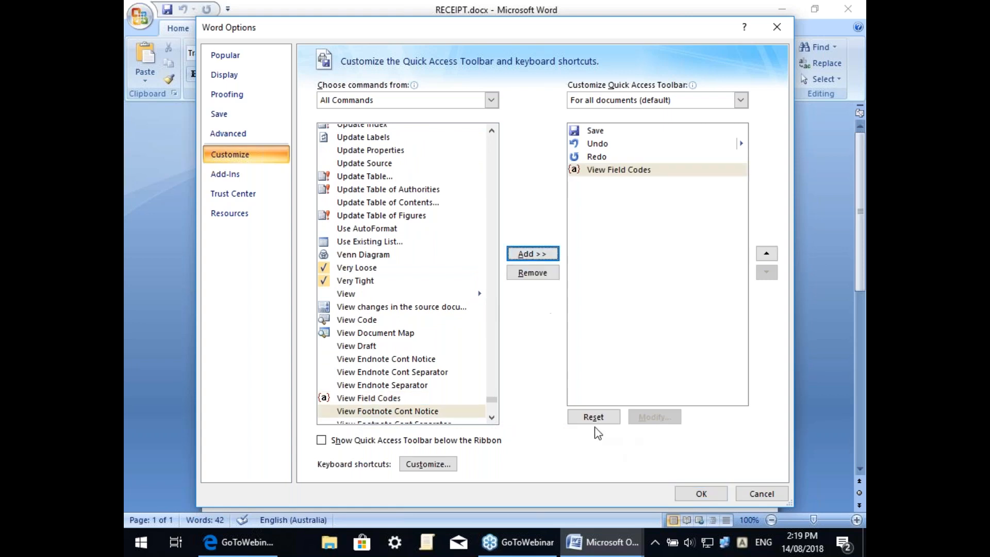
left_click(699, 492)
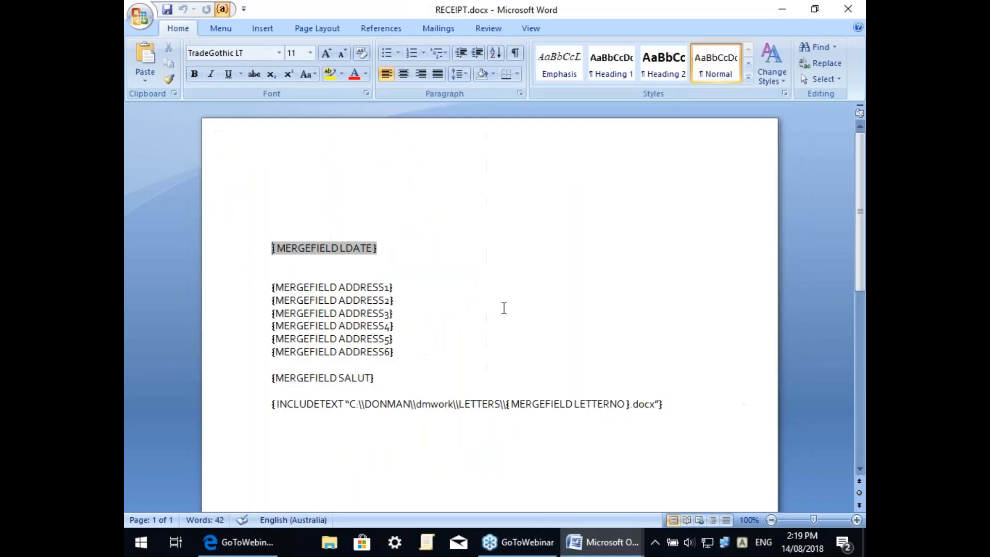
left_click(223, 10)
Step: Show field codes again and edit the INCLUDETEXT path to S:\dmwork\LETTERS\{MERGEFIELD LETTERNO}.docx
left_click(222, 10)
left_click(222, 9)
left_click(223, 10)
left_click(351, 407)
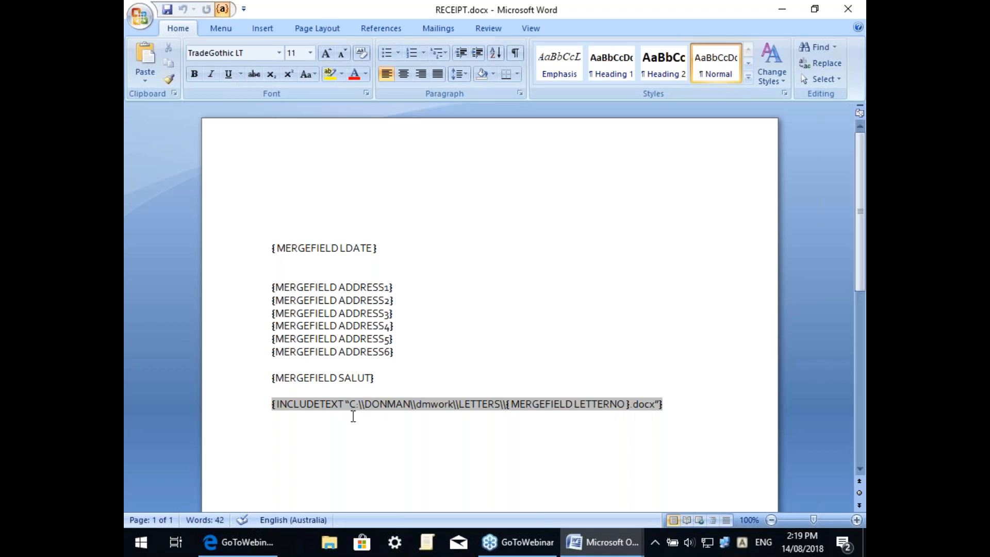
type("S")
key("Delete")
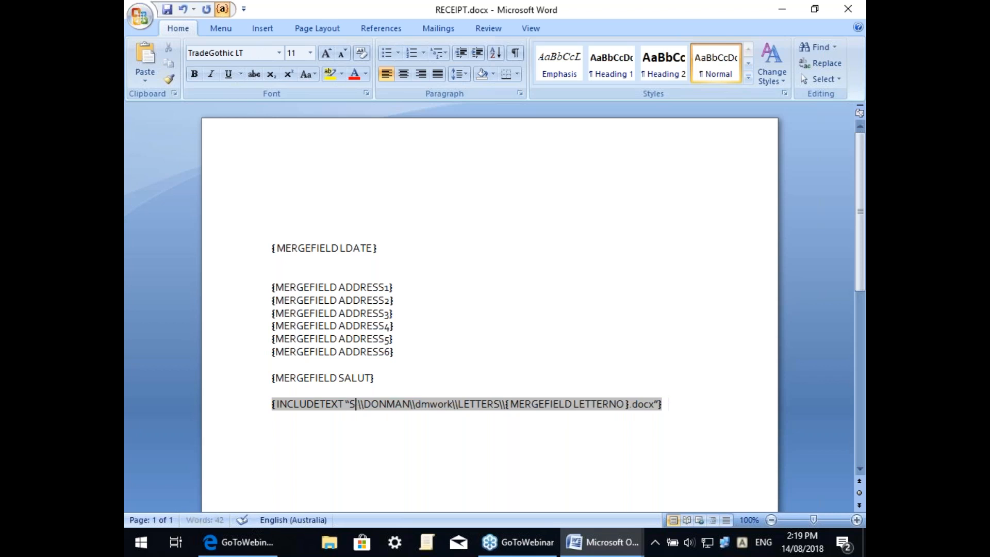
key("Right")
key("Right")
key("Delete")
key("Delete")
key("Delete")
key("Delete")
key("Delete")
key("Delete")
key("Delete")
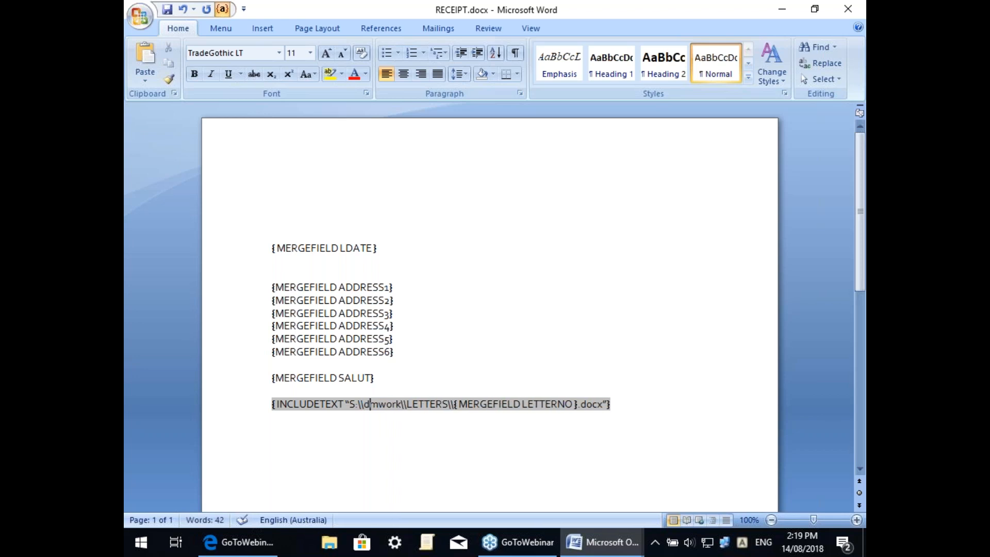
key("Right")
key("Right")
key("Right")
key("Right")
key("Right")
key("Right")
key("Right")
key("Right")
key("Right")
Step: Hide field codes, cancel Use Existing List, and check the recipient list via Edit Recipient List
left_click(531, 173)
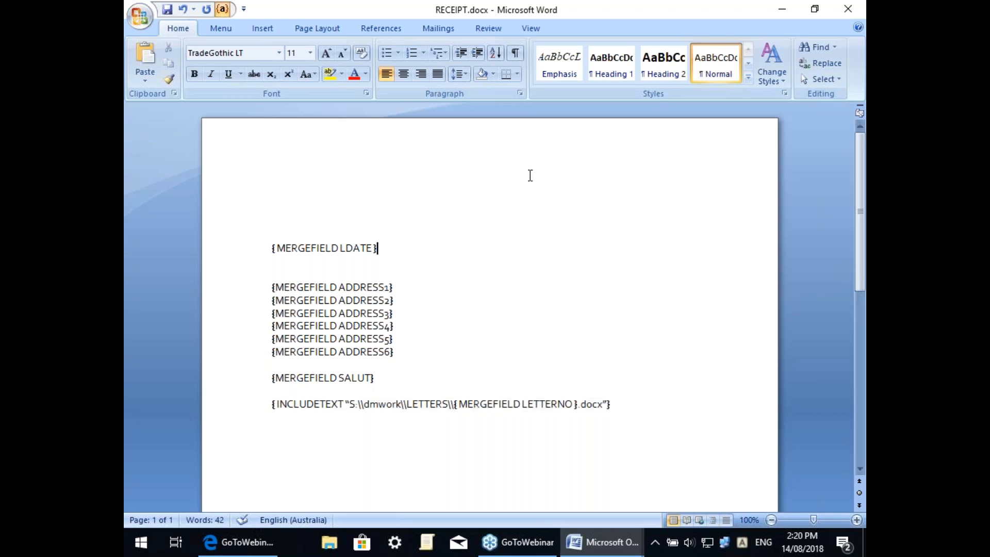
left_click(229, 8)
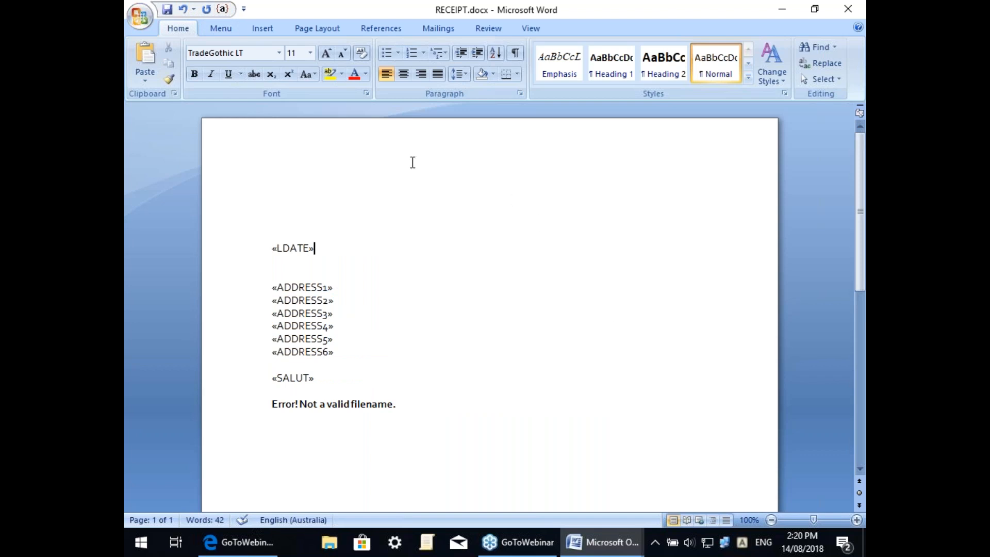
left_click(446, 26)
left_click(278, 51)
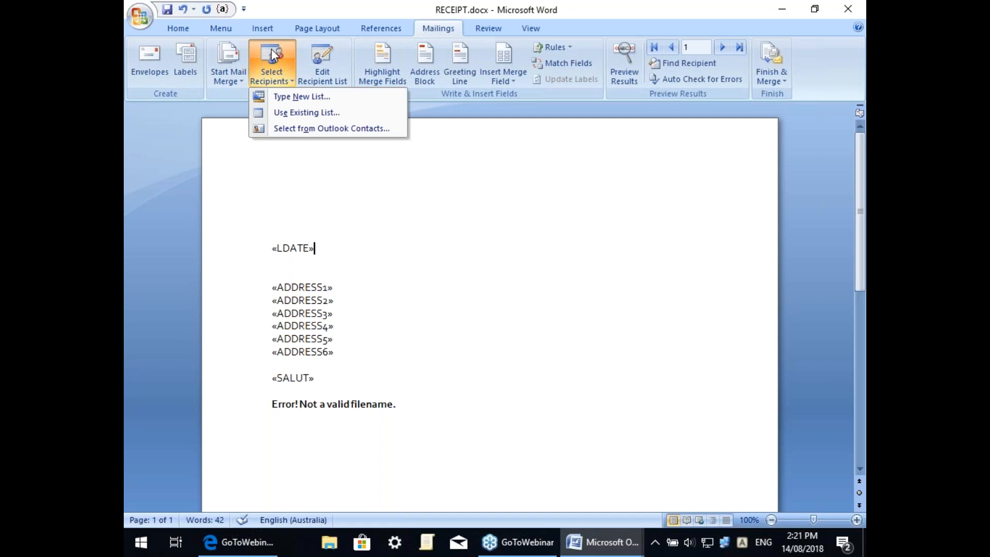
left_click(291, 111)
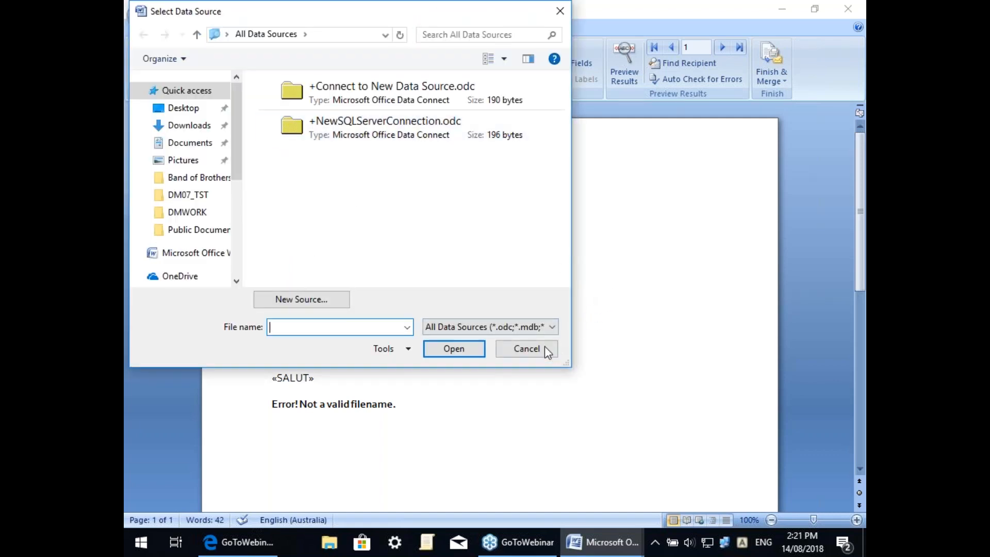
left_click(539, 351)
left_click(320, 53)
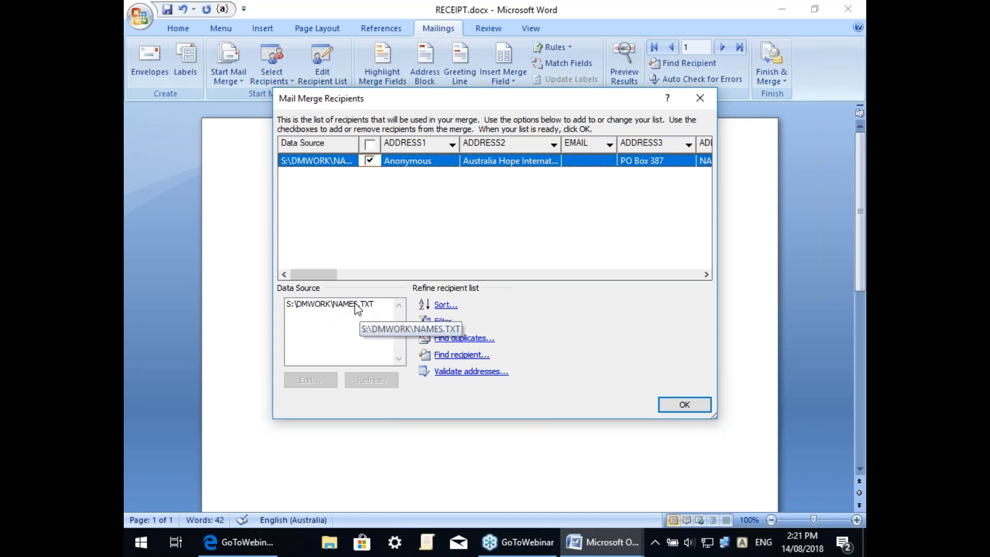
left_click(684, 404)
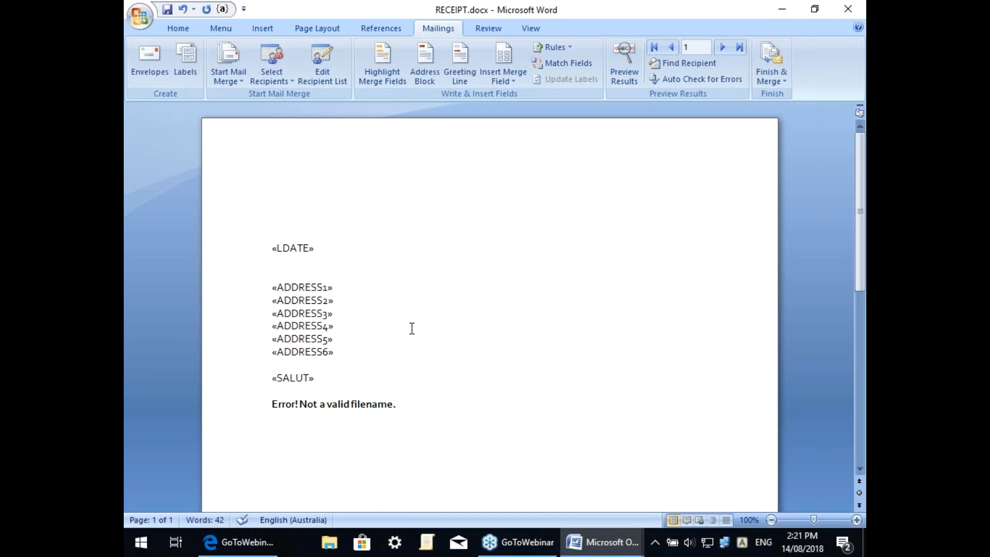
Step: Review the receipt table, then close RECEIPT.docx without saving
scroll(412, 329, "down", 10)
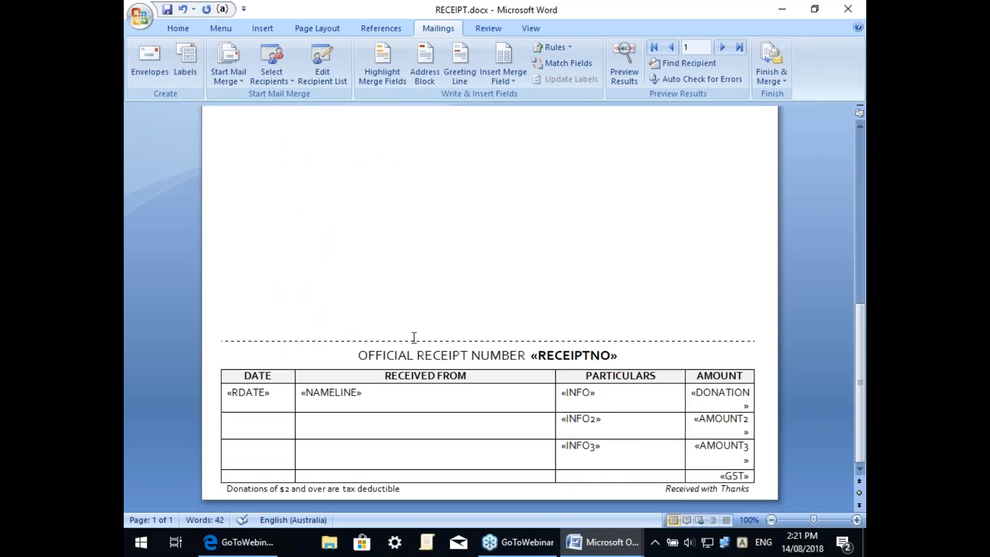
scroll(407, 274, "up", 1)
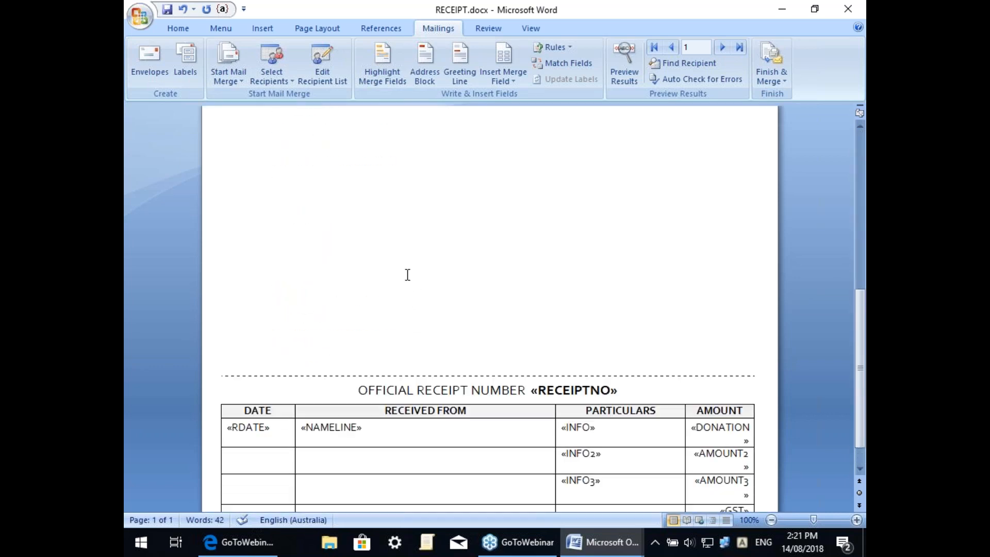
scroll(407, 274, "up", 1)
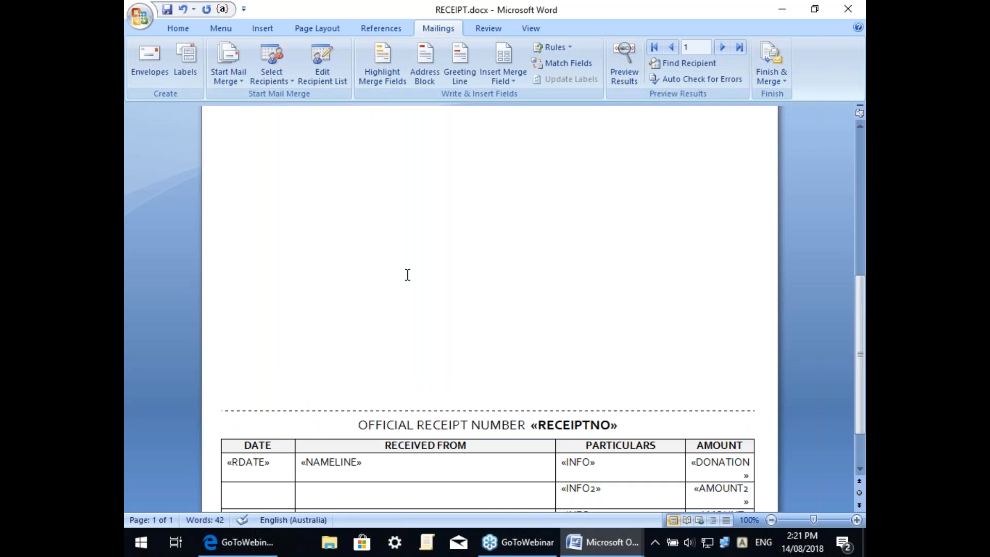
scroll(407, 274, "up", 10)
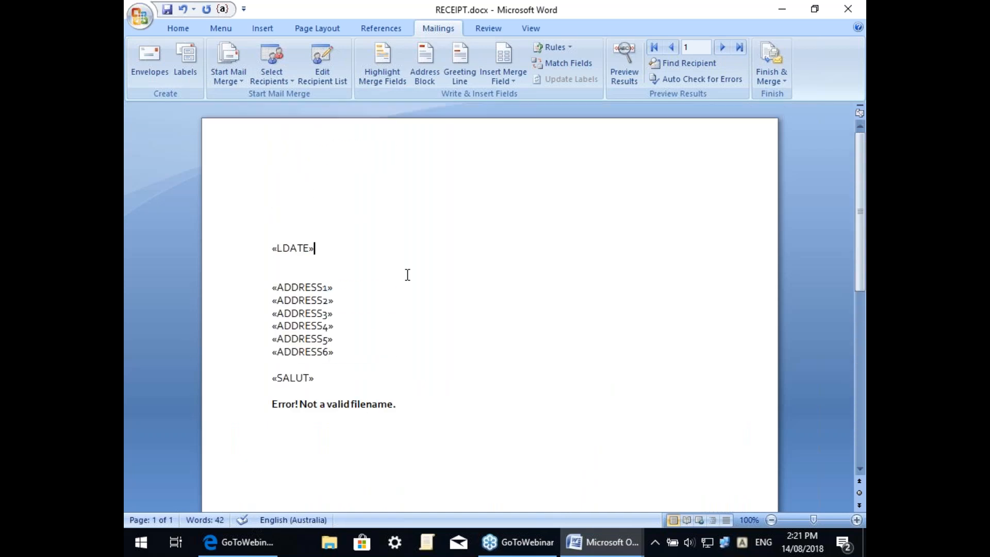
left_click(856, 5)
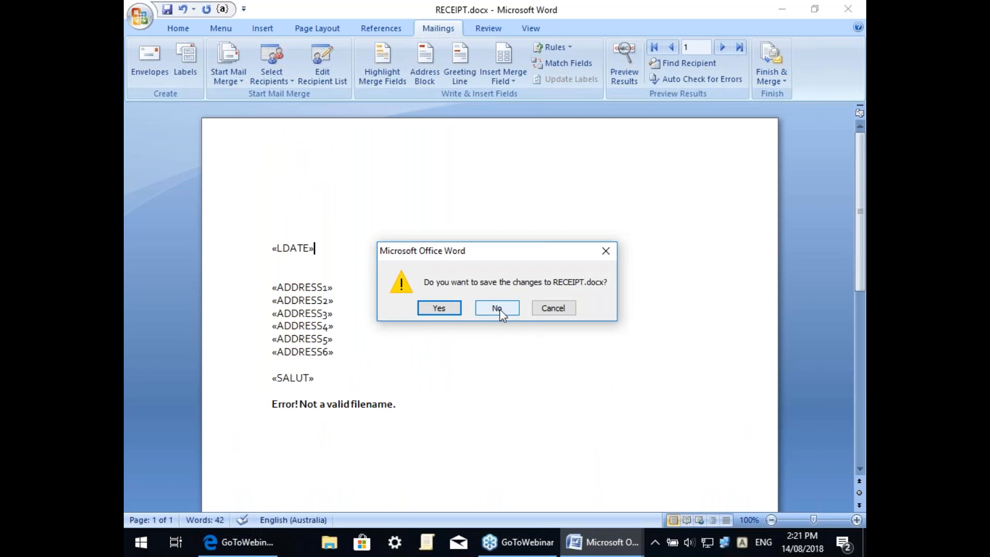
left_click(496, 308)
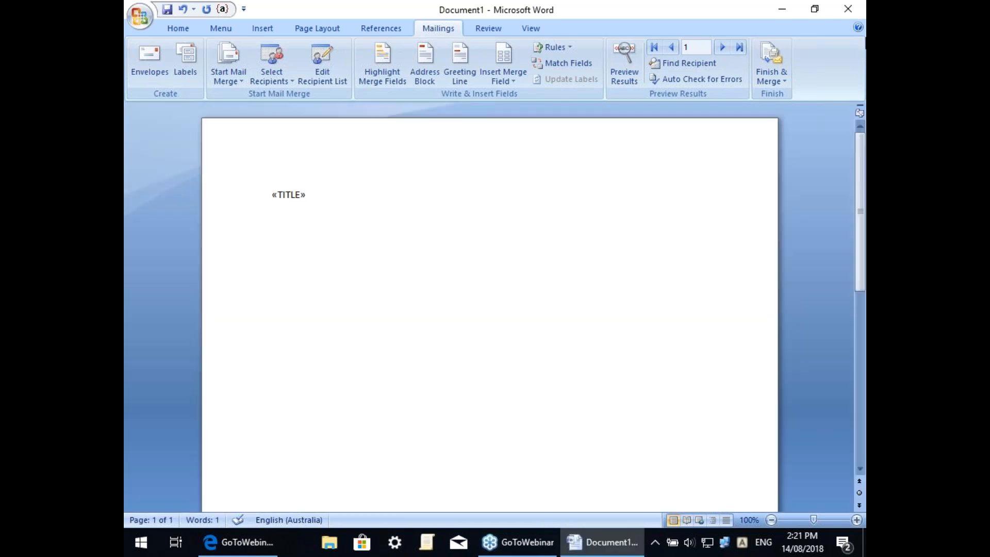
Step: Close the blank Document1 without saving and quit Word
left_click(848, 7)
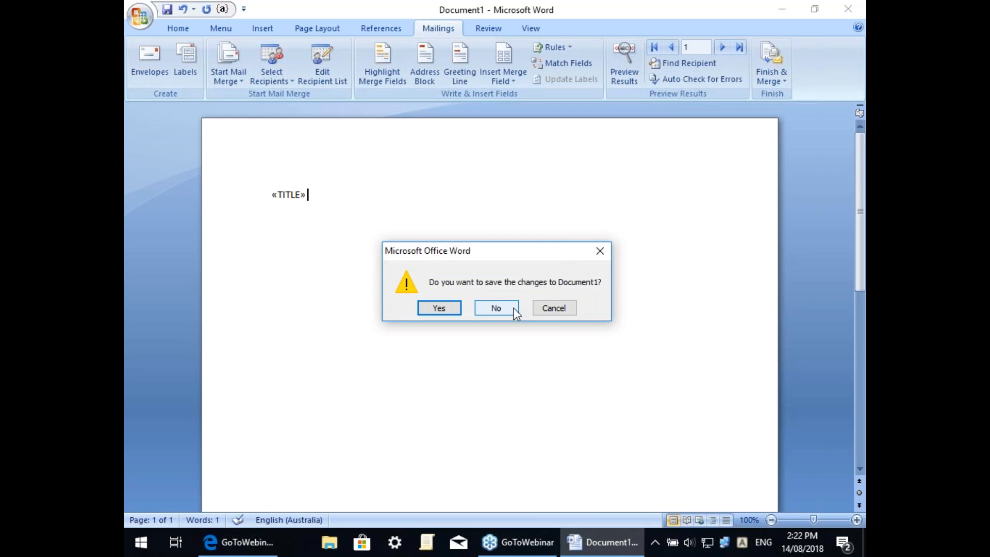
left_click(559, 307)
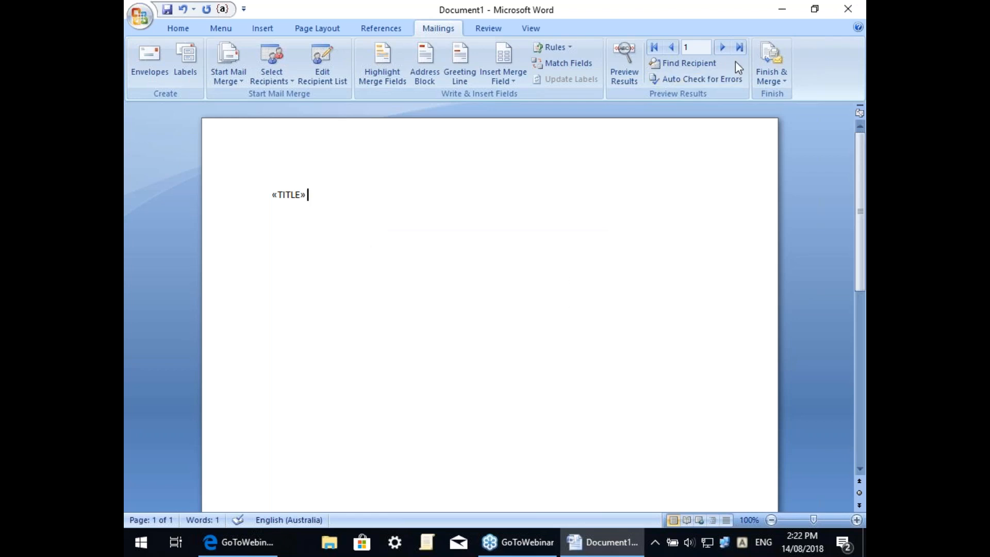
left_click(853, 10)
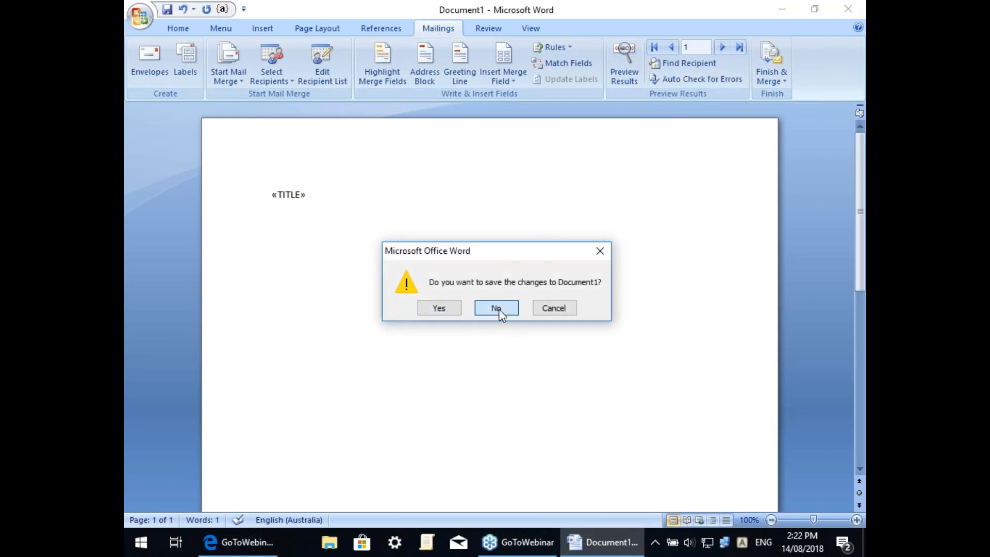
left_click(499, 308)
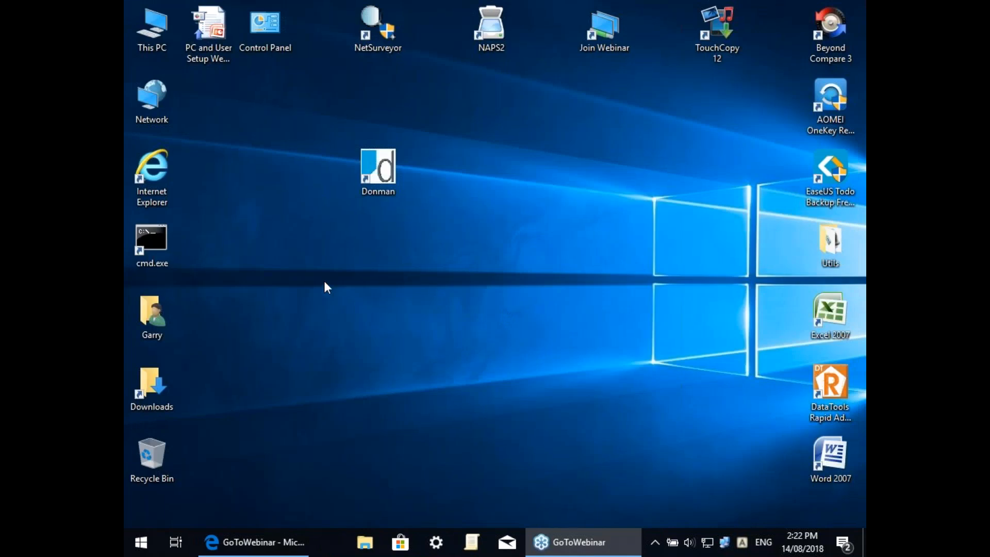
right_click(375, 161)
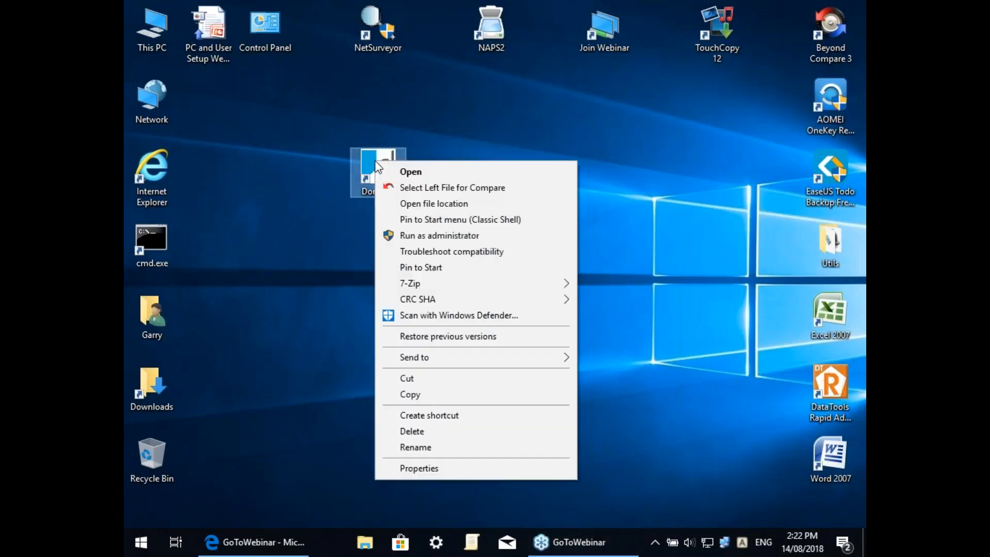
left_click(417, 466)
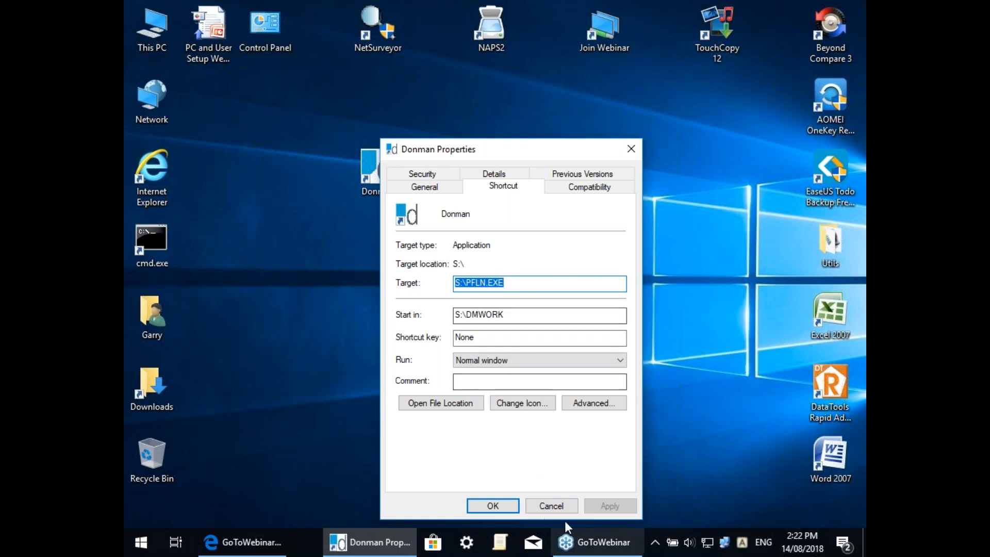
left_click(549, 505)
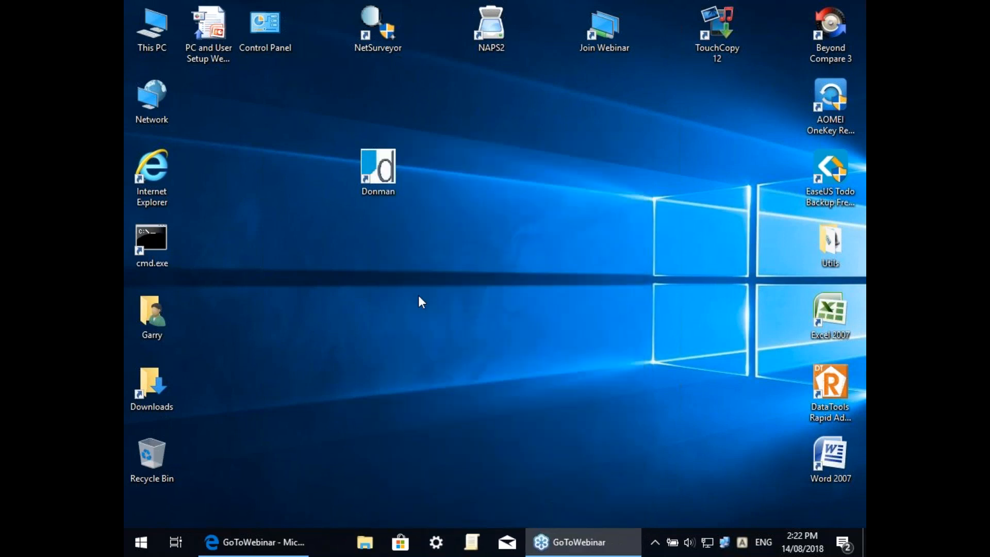
Step: Browse to C:\DM07_TST and jump to PFLN.EXE in the file list
double_click(155, 26)
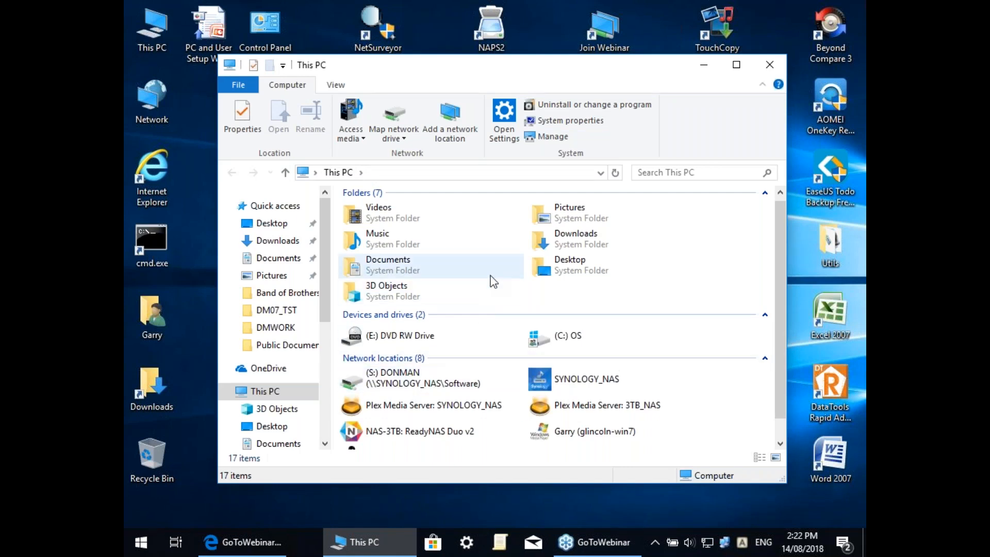
double_click(569, 341)
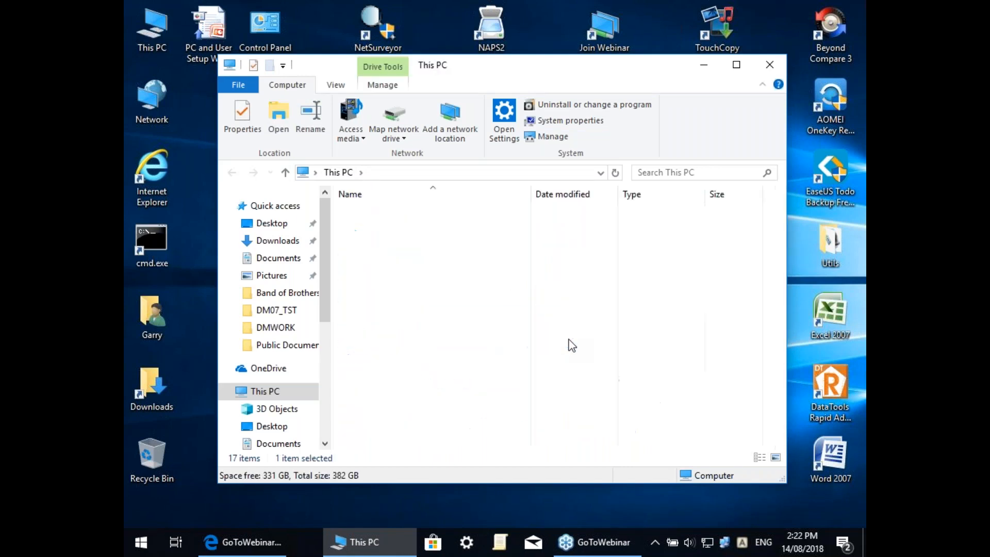
double_click(366, 210)
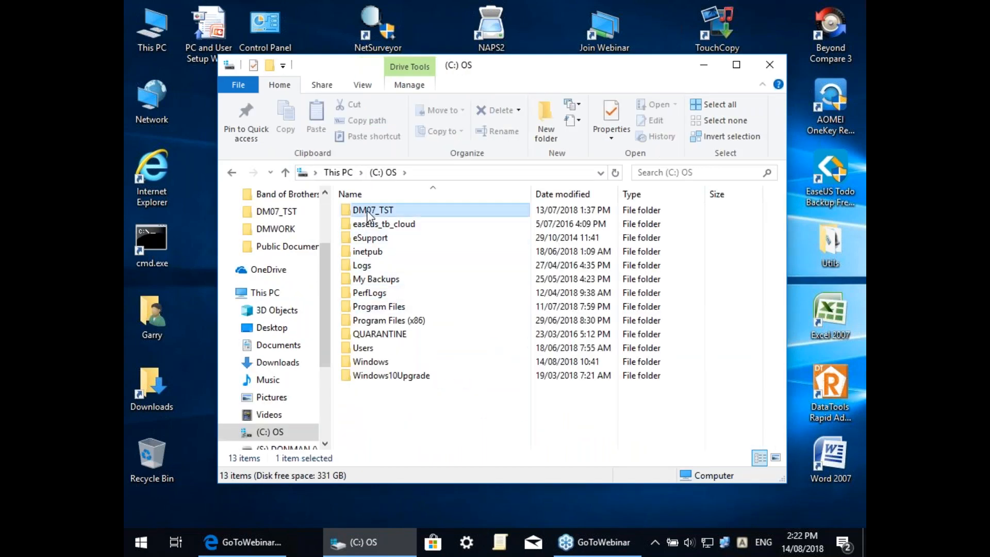
left_click(373, 252)
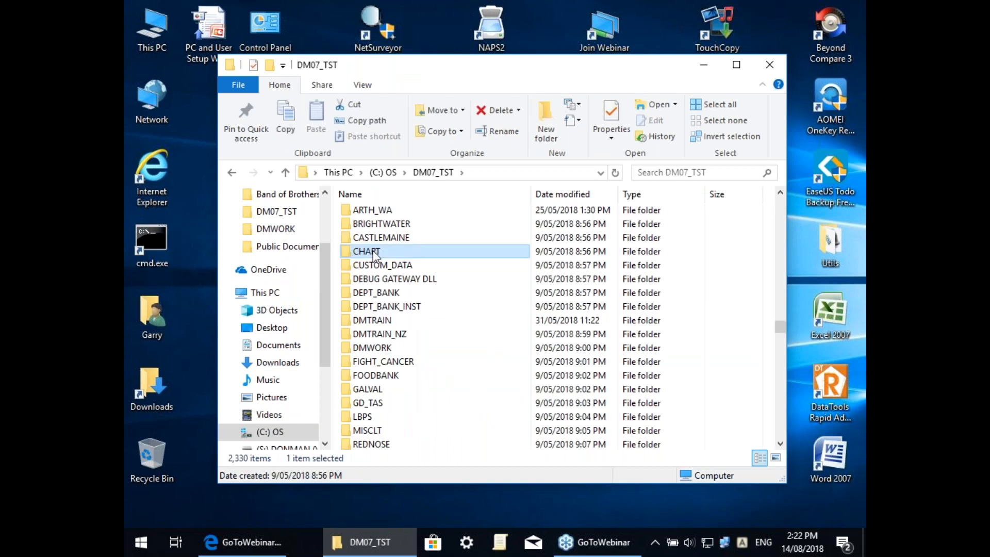
type("pfln")
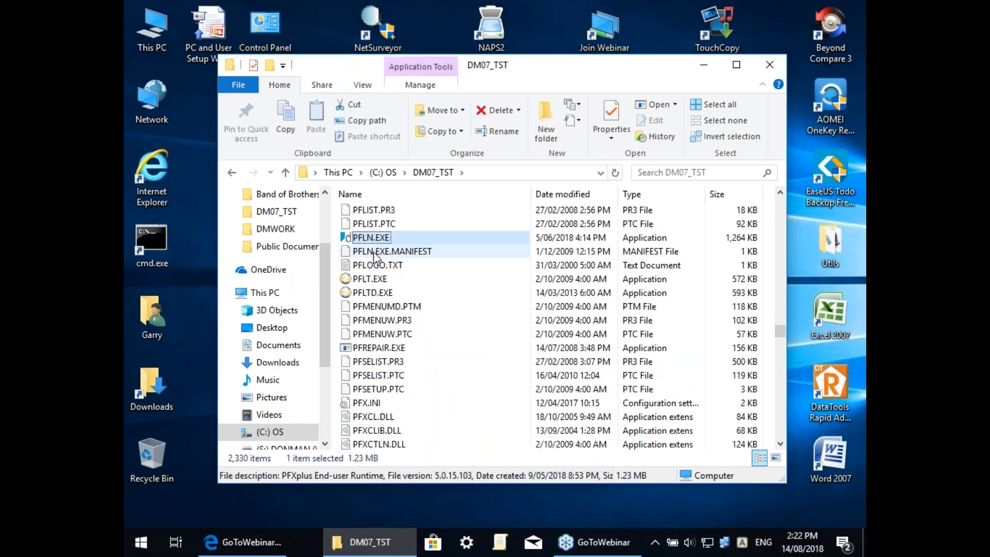
Step: Send PFLN.EXE to the desktop as a shortcut and place it beside Donman
right_click(369, 240)
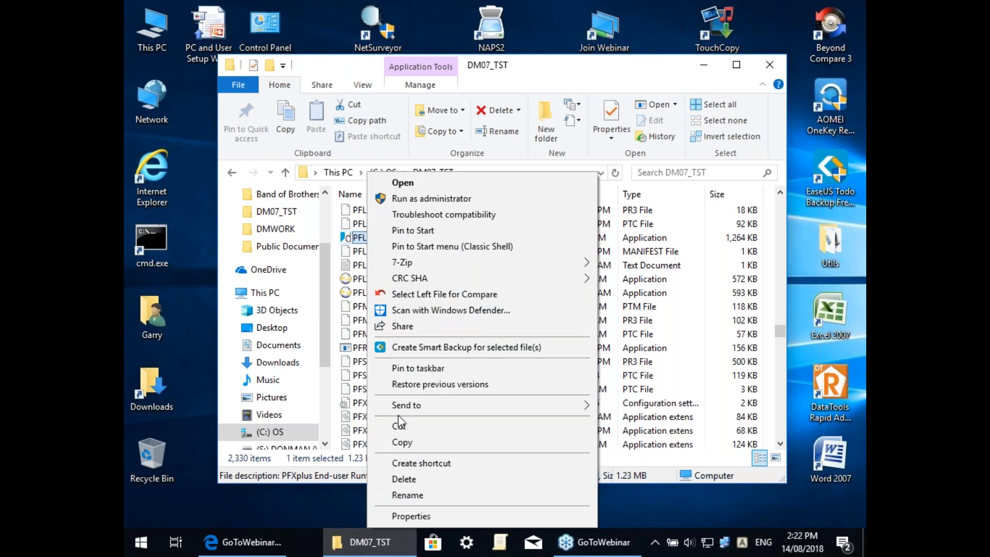
mouse_move(404, 404)
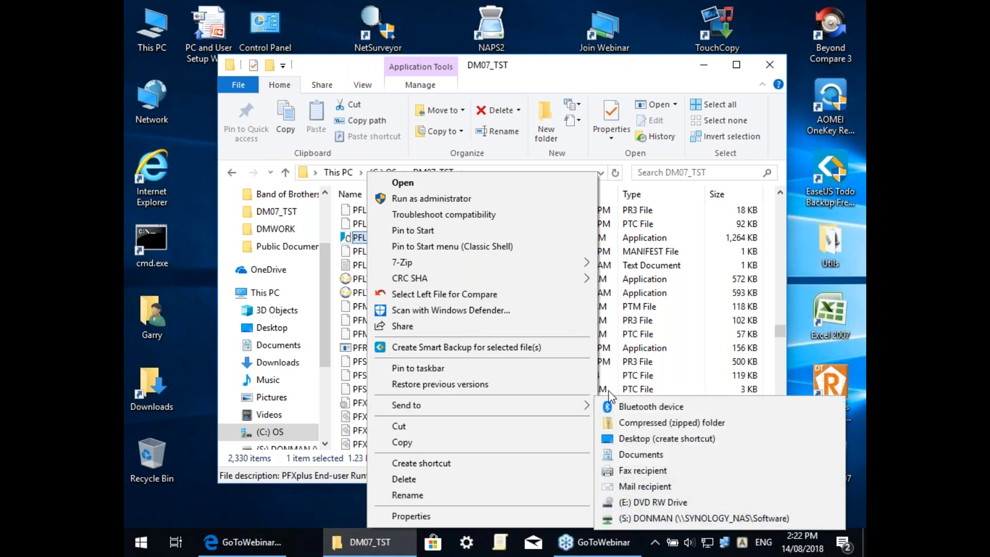
left_click(641, 439)
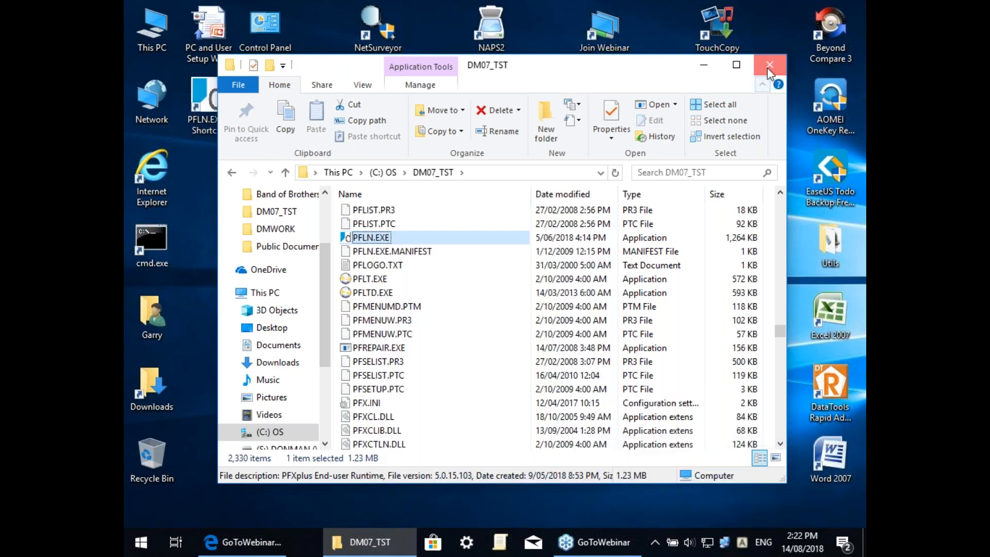
left_click(770, 66)
left_click_drag(210, 100, 496, 172)
Step: Set the PFLN.EXE shortcut's Start in folder to C:\DM07_TST\DMWORK
right_click(497, 171)
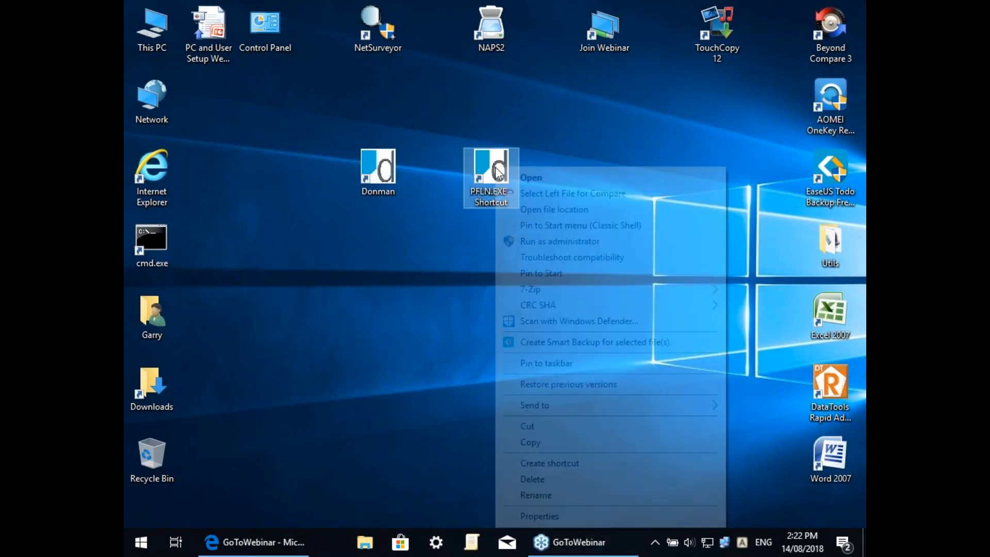
left_click(539, 515)
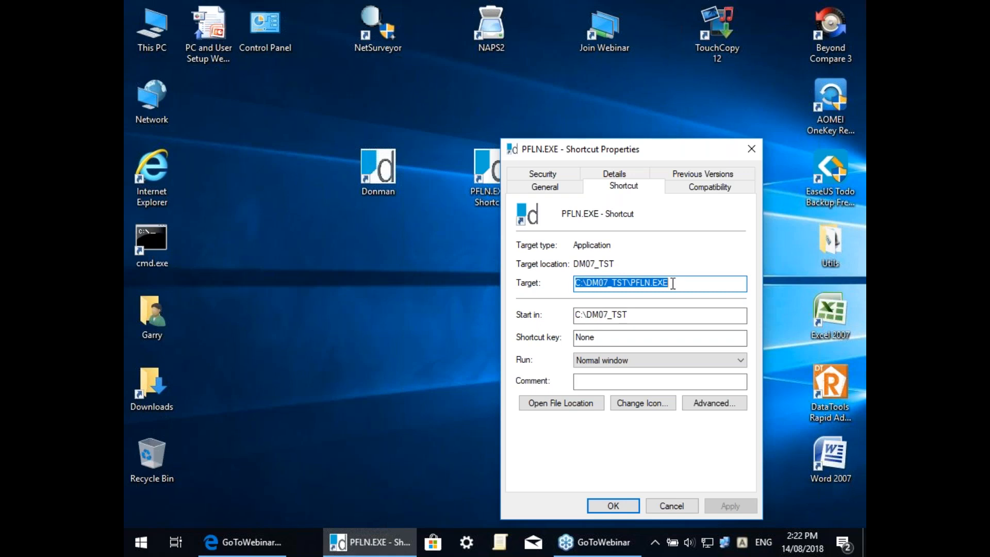
left_click(647, 312)
type("\\")
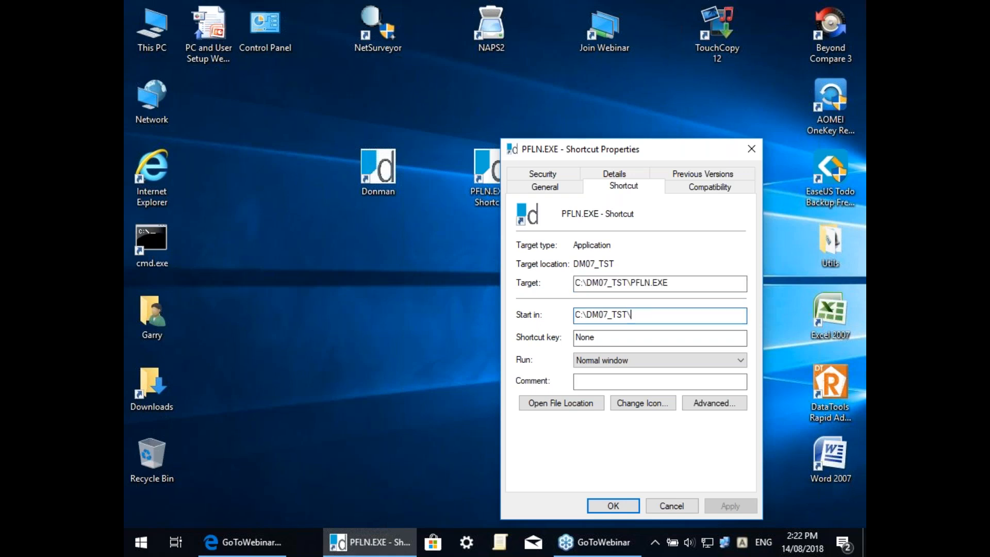
type("dmw")
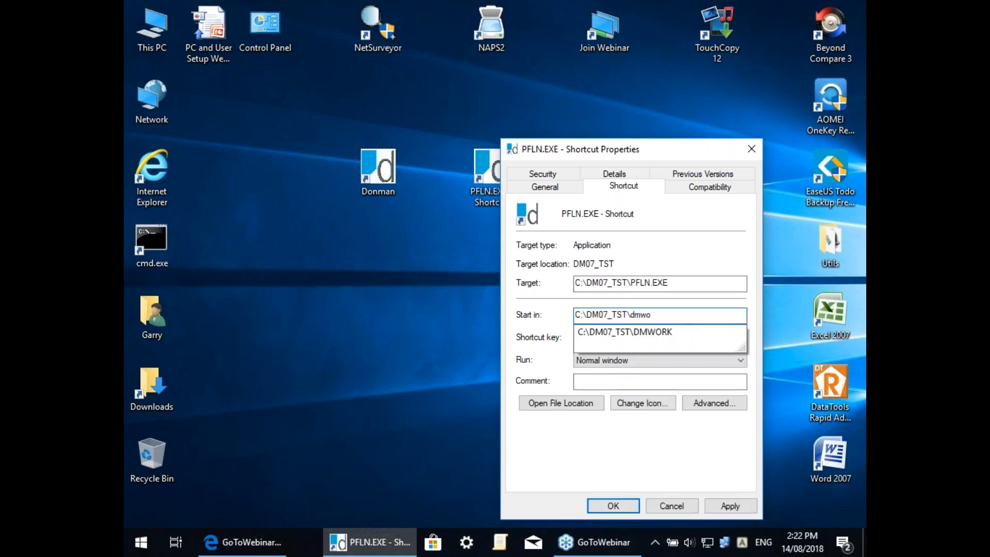
type("o")
key("Down")
key("Return")
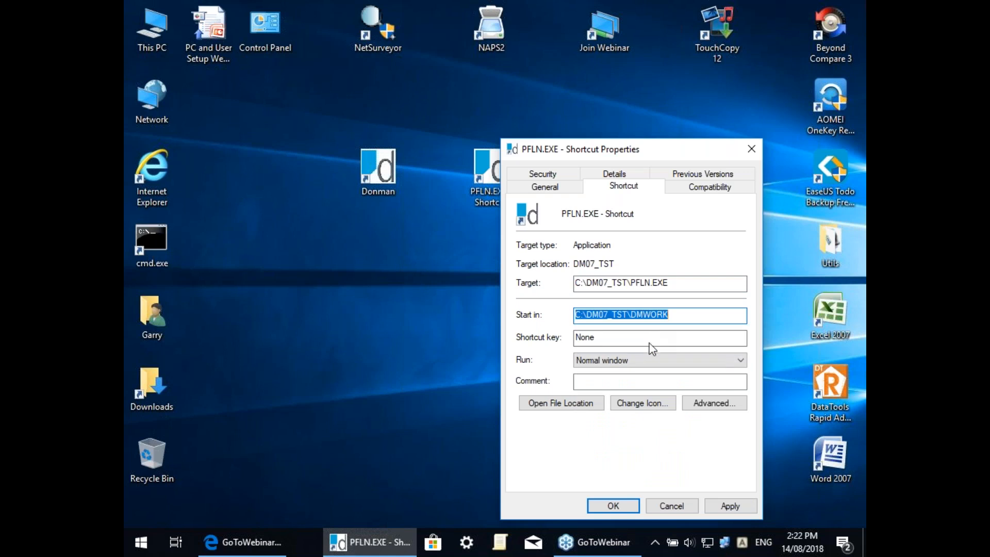
left_click(611, 505)
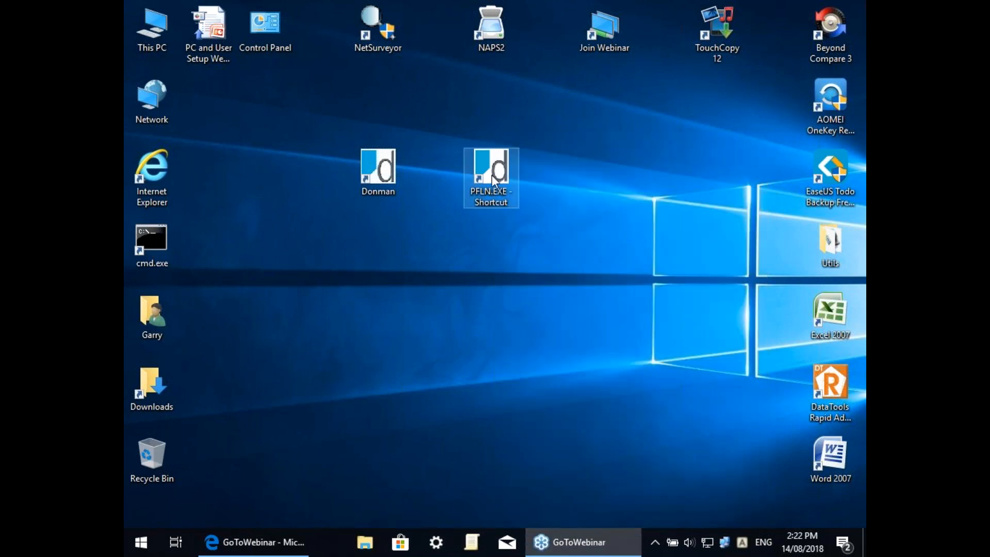
right_click(492, 174)
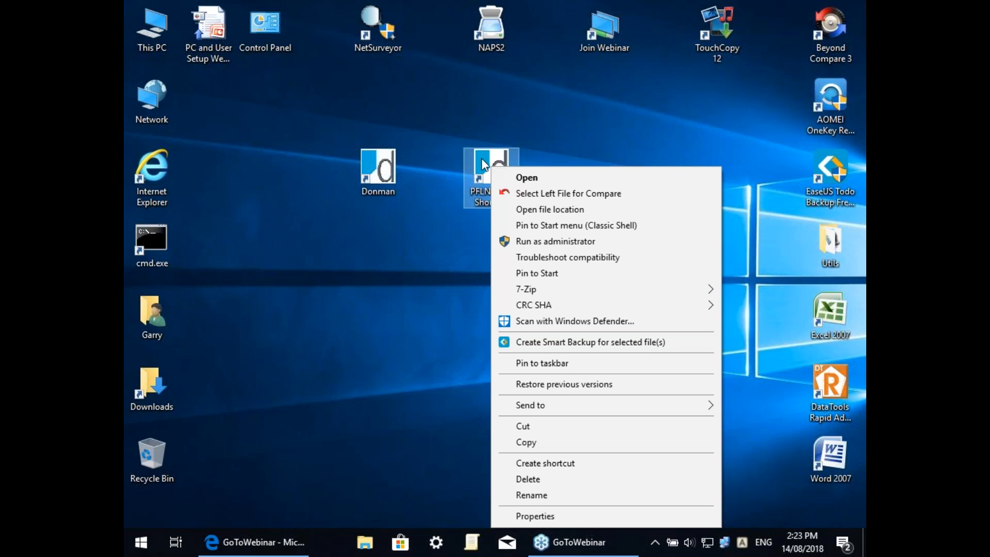
left_click(414, 242)
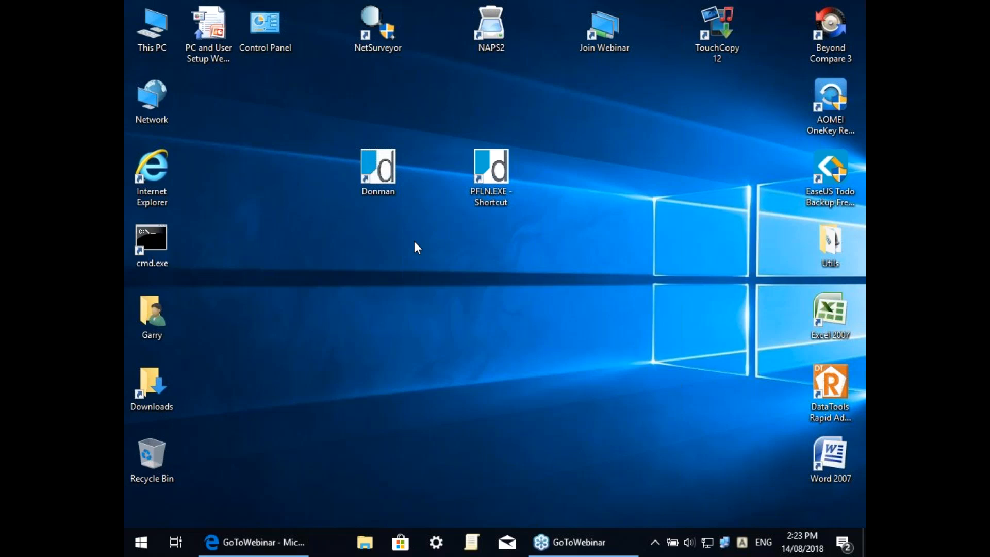
Step: Look at DM07_TST on C:, then open S: DONMAN and select Windows 8 Setup.docx
double_click(160, 31)
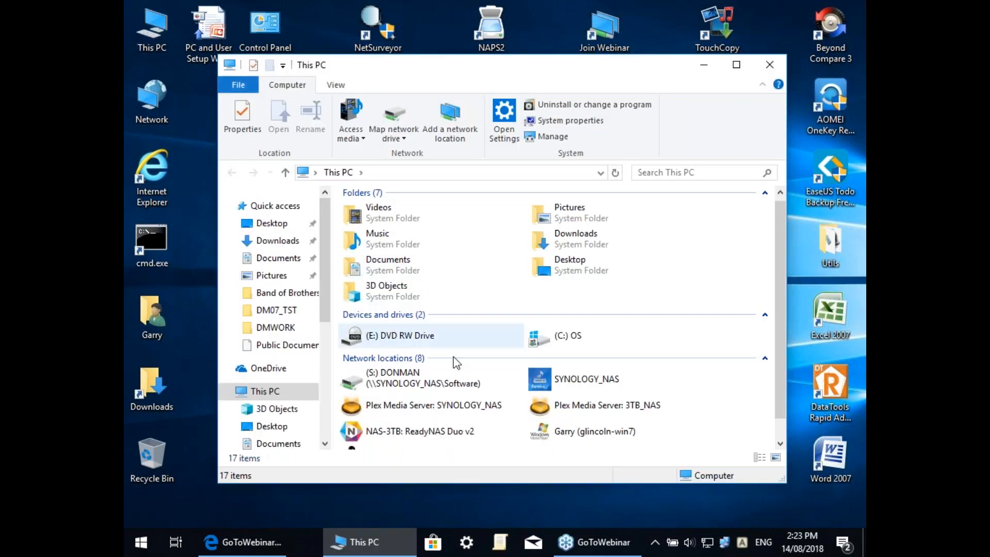
double_click(572, 338)
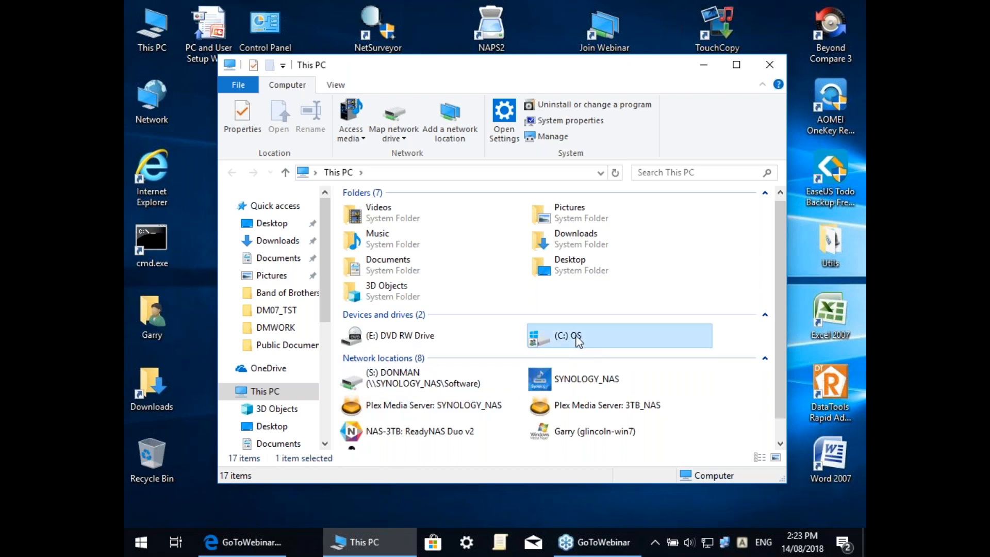
left_click(356, 209)
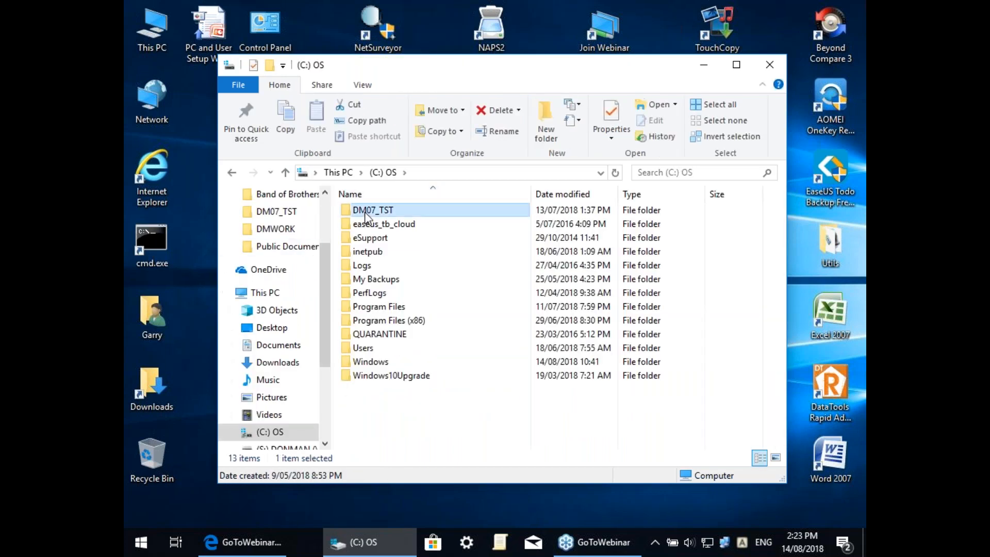
left_click(232, 172)
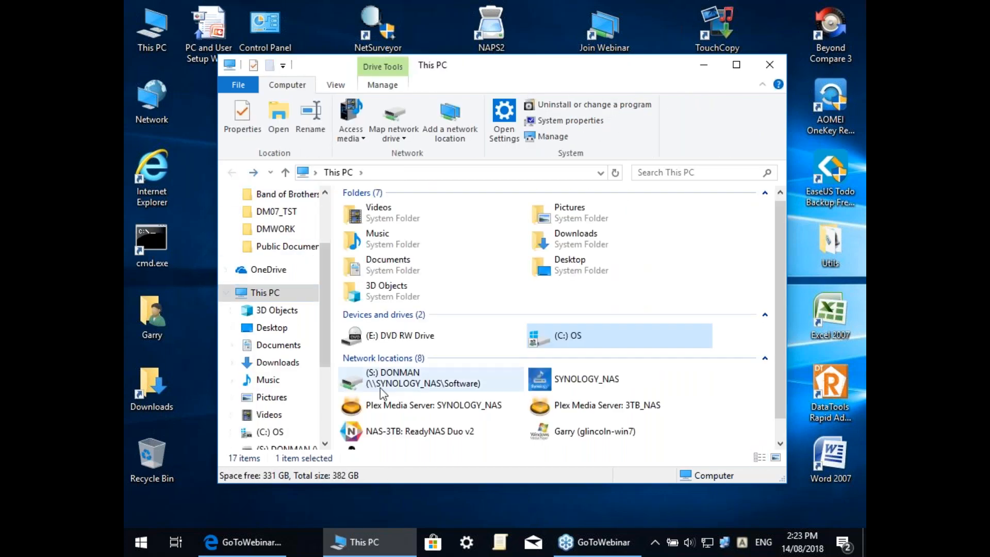
left_click(283, 447)
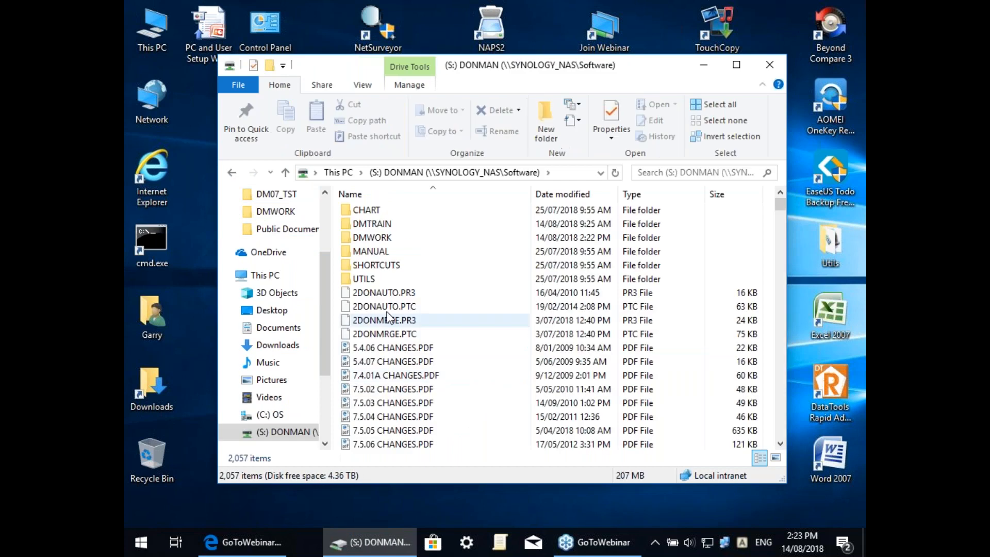
left_click(382, 348)
type("win")
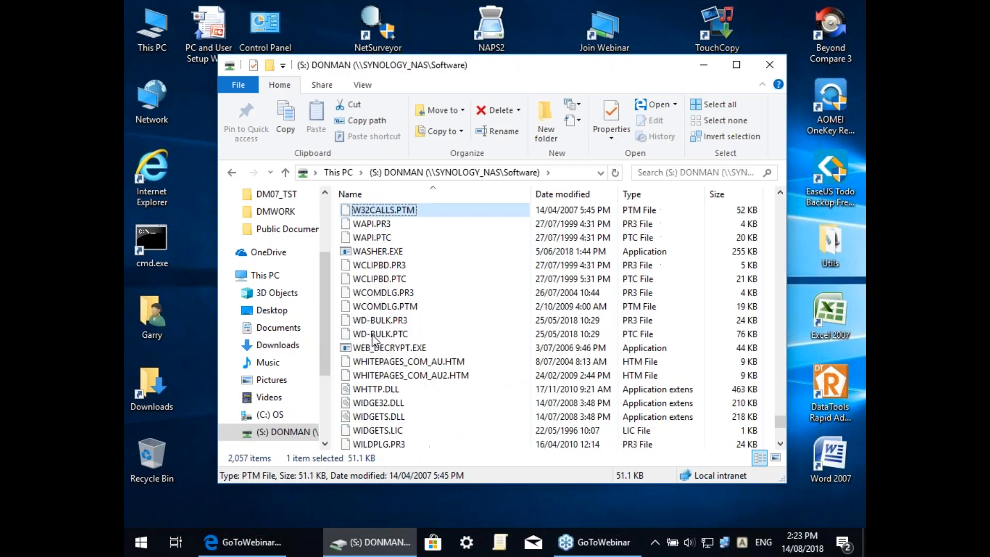
left_click(375, 292)
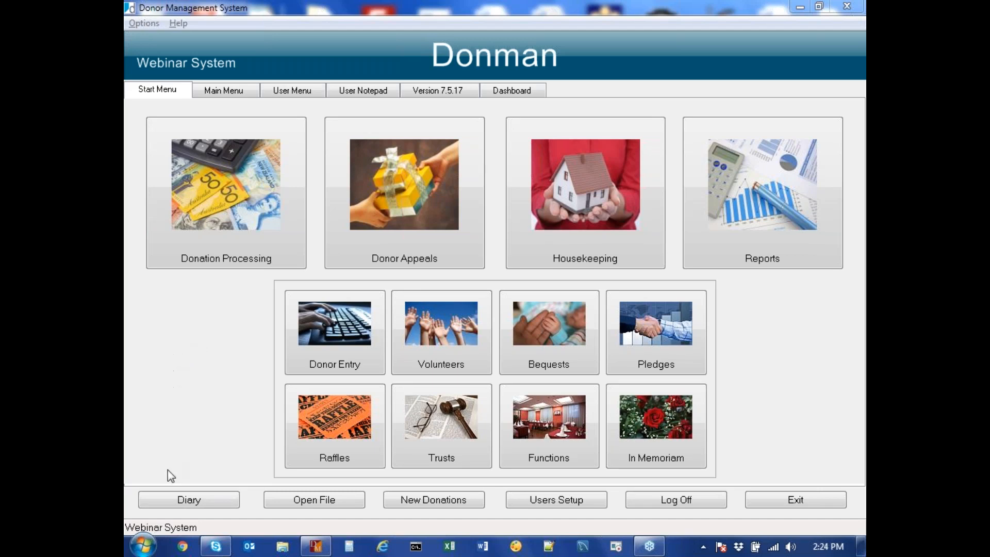
Step: Go through Control Panel > System and Security > System to Advanced system settings
left_click(146, 545)
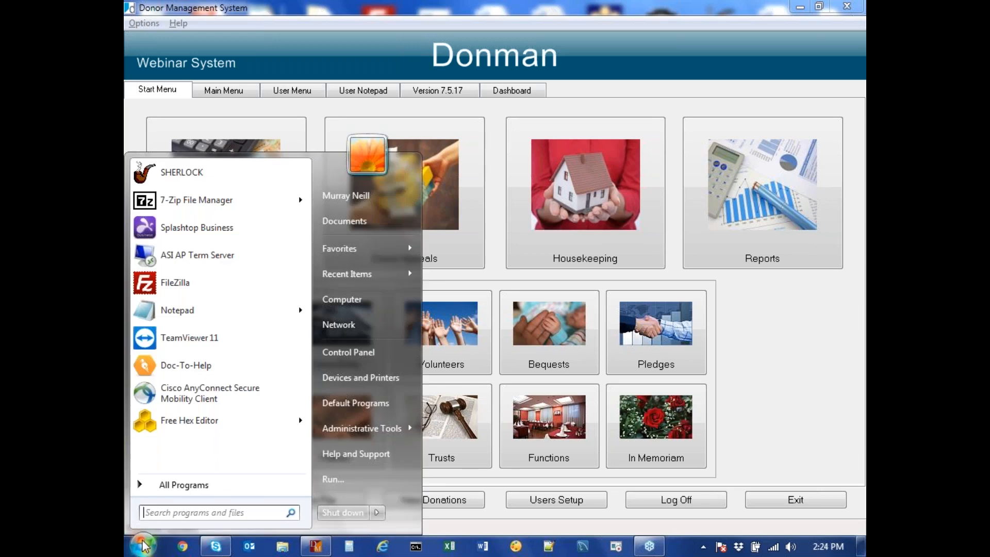
left_click(341, 356)
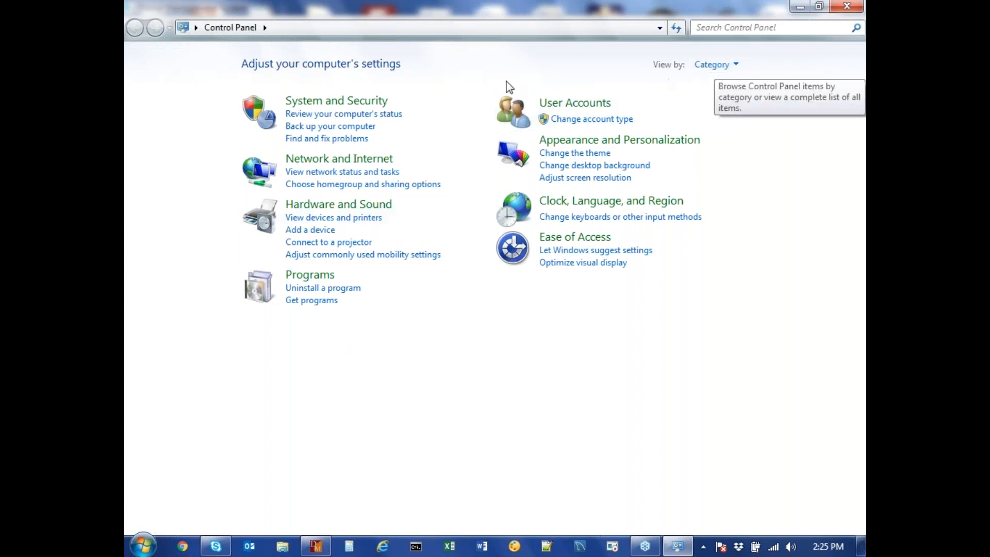
left_click(343, 102)
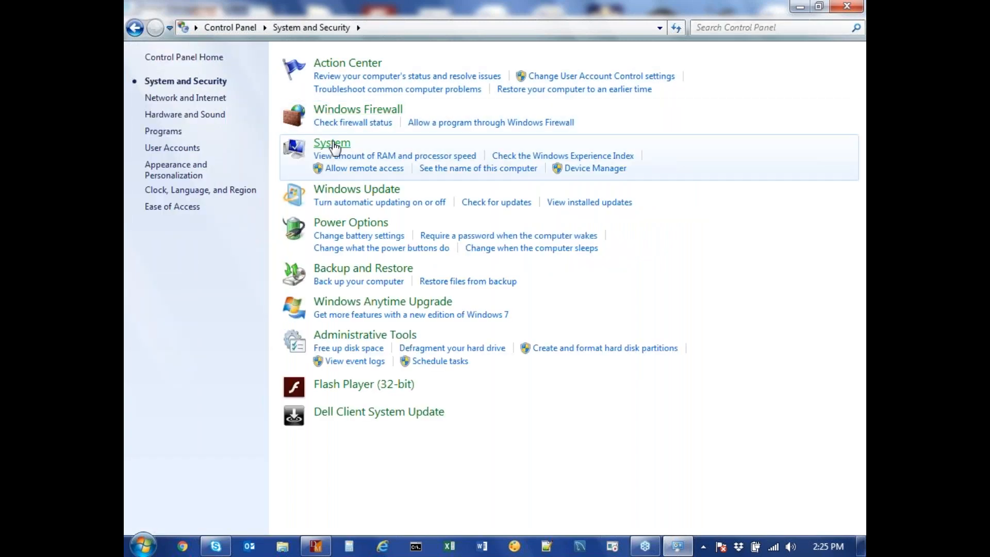
left_click(332, 145)
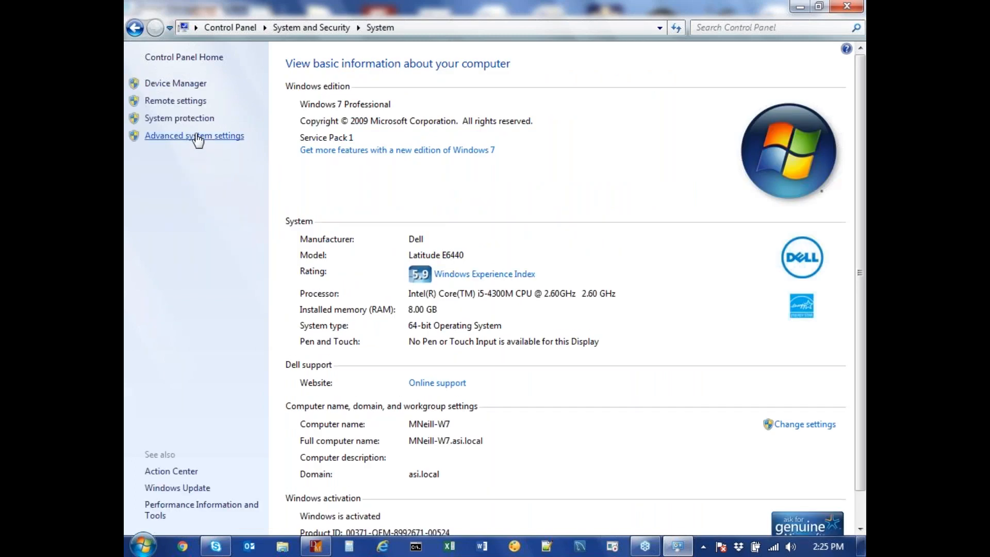
left_click(199, 135)
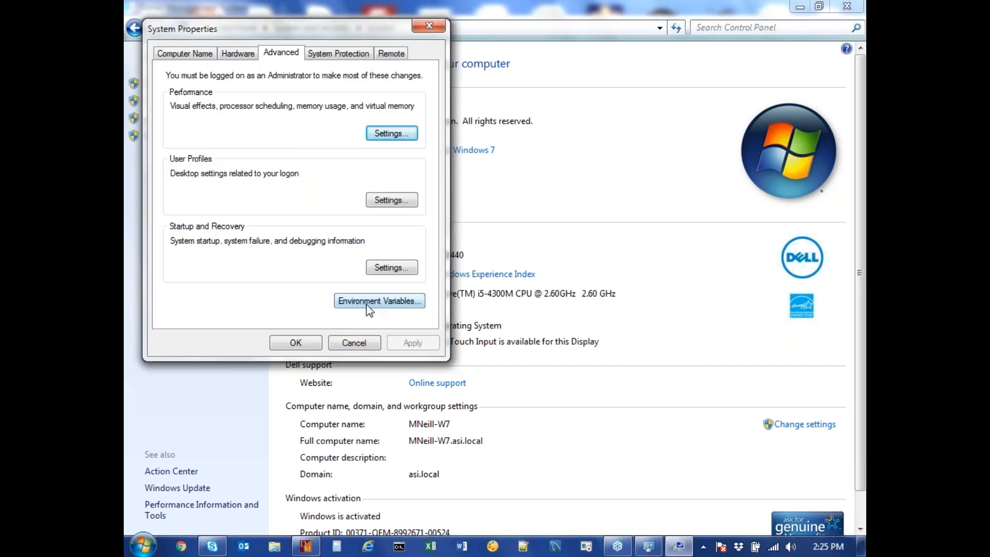
Step: Open Environment Variables and select the Path system variable
left_click(368, 304)
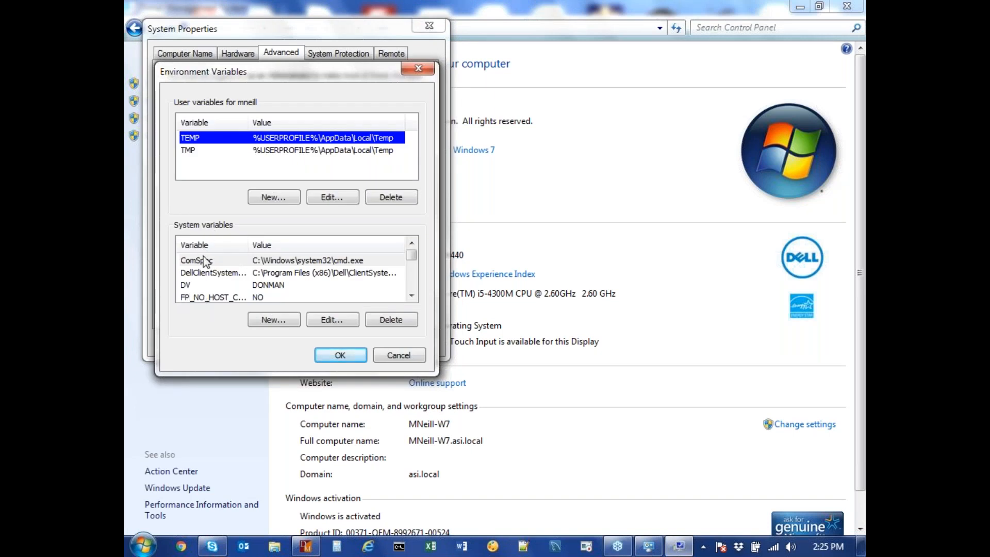
left_click(411, 296)
left_click(411, 296)
left_click(412, 296)
left_click(411, 296)
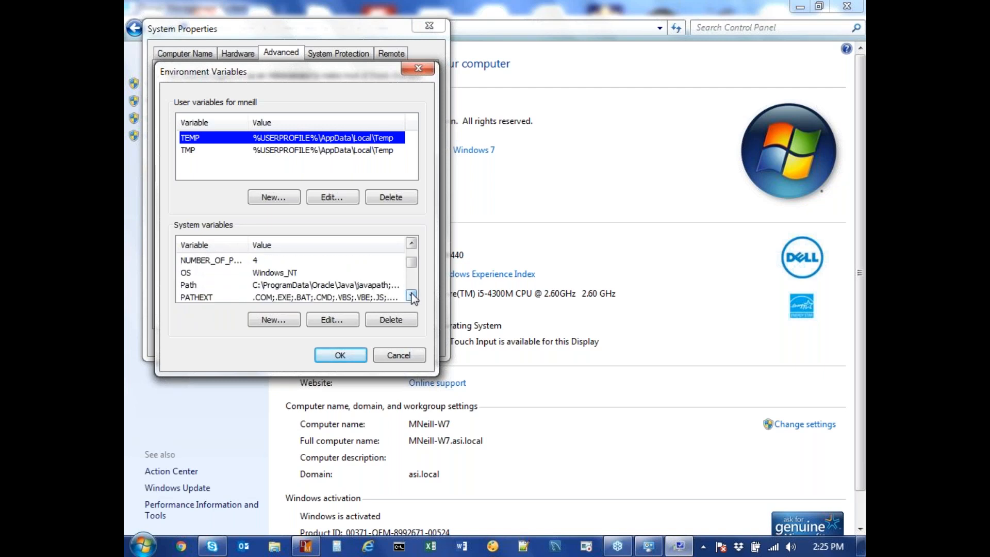
left_click(269, 285)
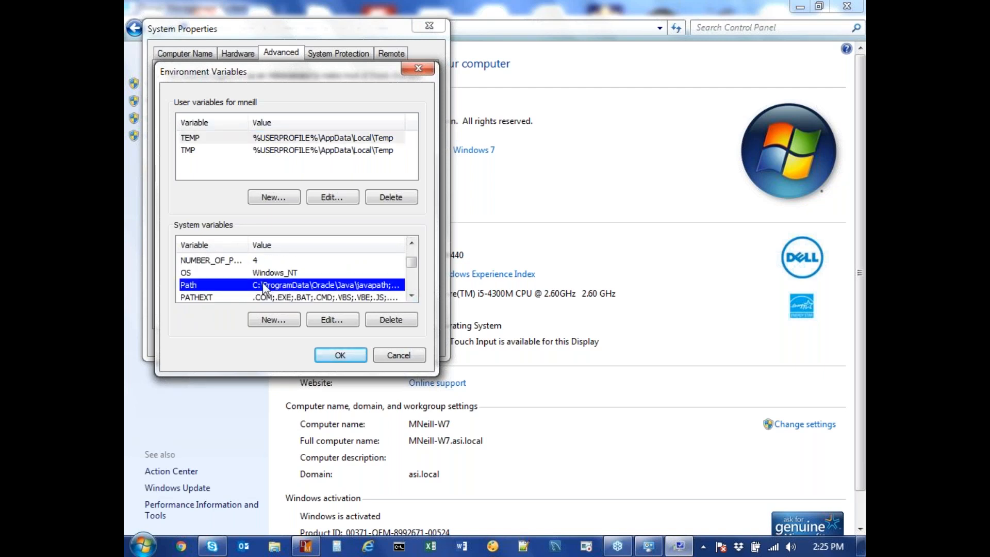
Step: Append s:\ to the end of the system Path value and confirm it in all three dialogs
left_click(332, 320)
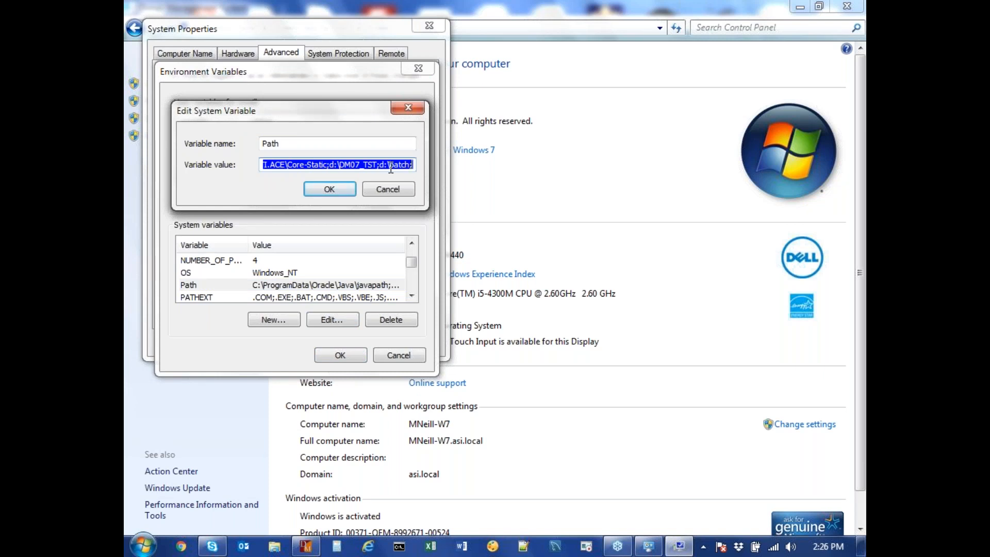
left_click(332, 165)
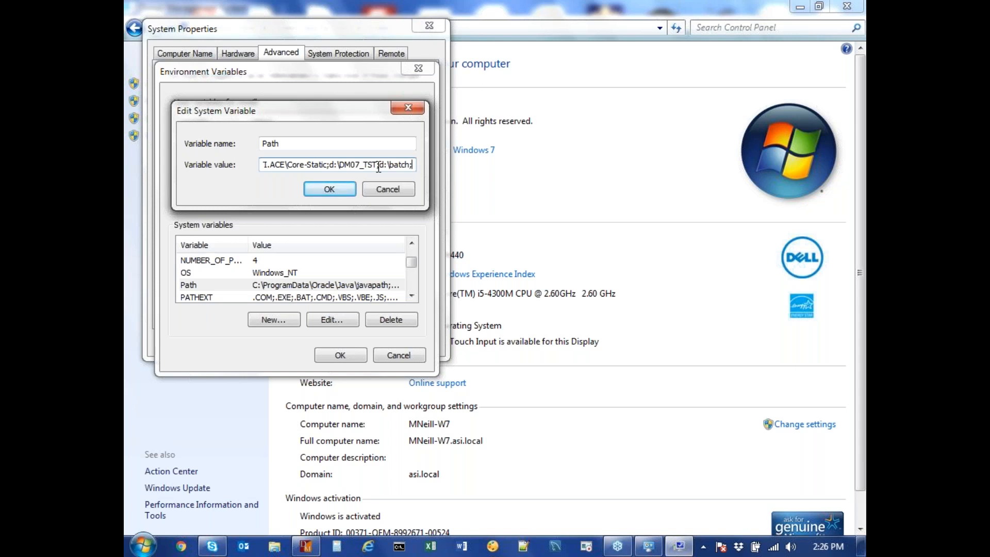
type("s:")
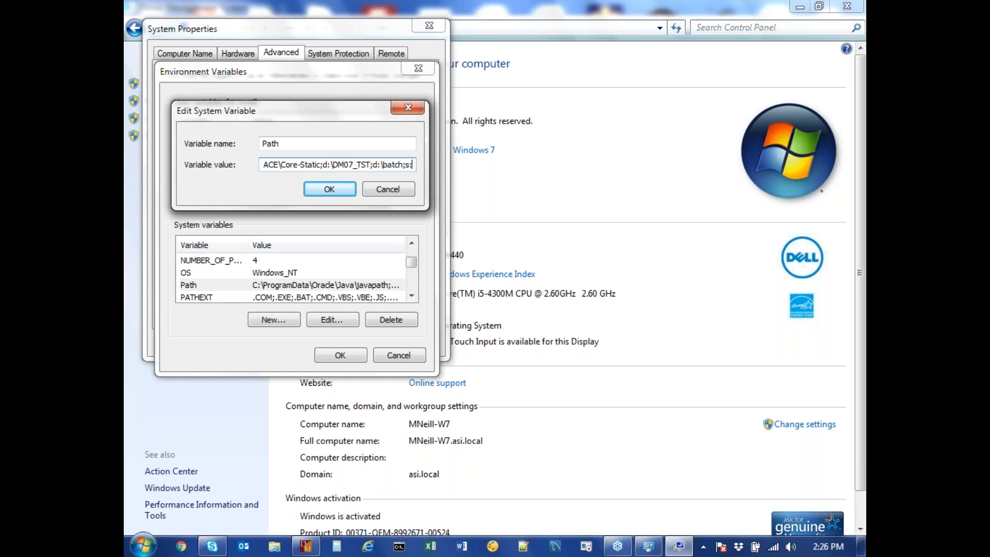
type("\\")
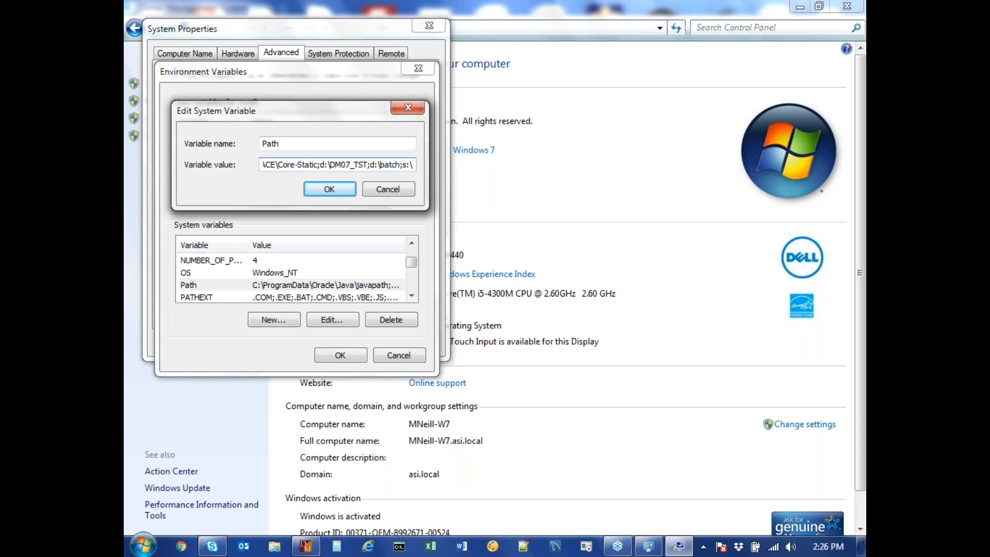
left_click(331, 190)
left_click(338, 355)
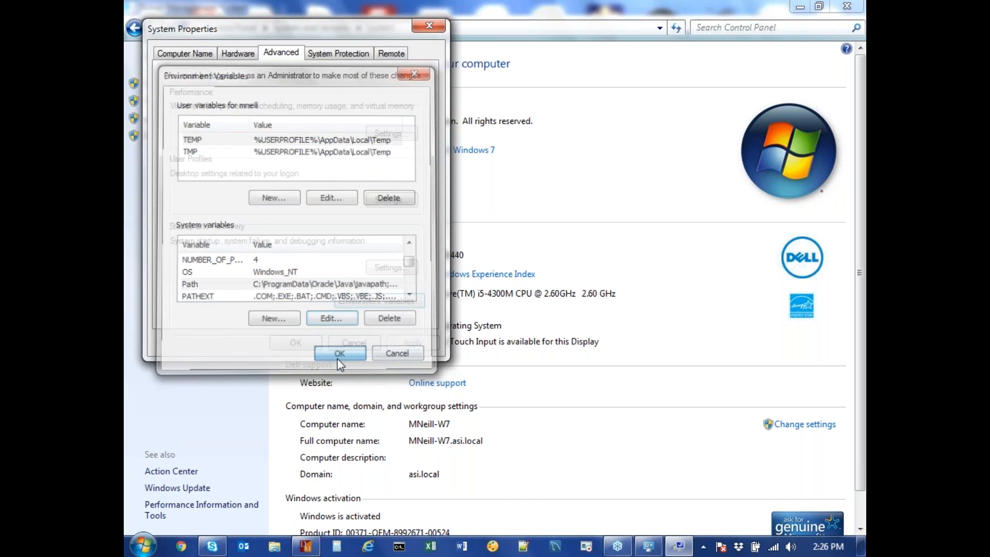
left_click(302, 341)
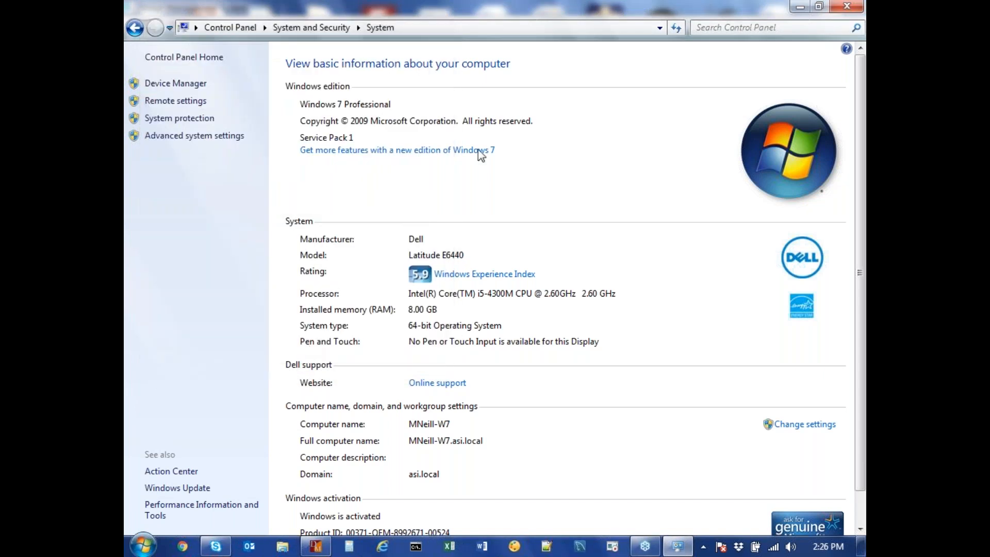
Step: Close the Control Panel System window to return to the Donman Start Menu
left_click(847, 6)
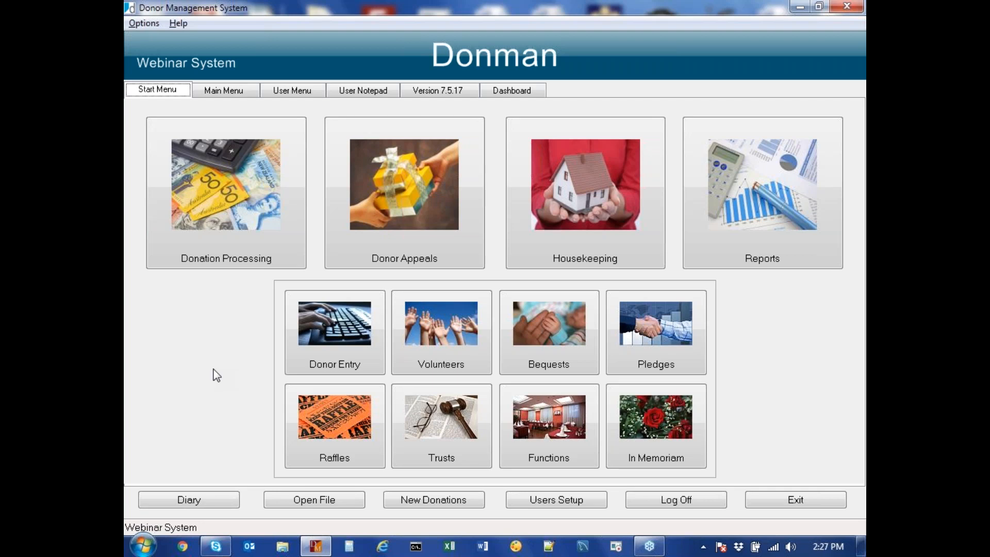
Step: Open Users Setup from the Donman Start Menu
left_click(559, 504)
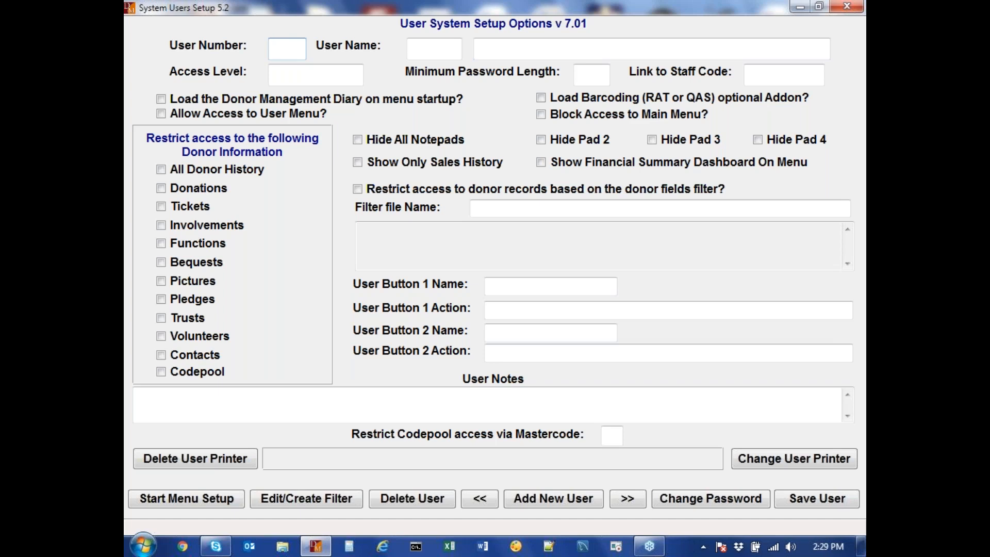
Step: Enter user number 7, user name XYZ and full name 'Test User', with minimum password length 5
type("7")
key("Tab")
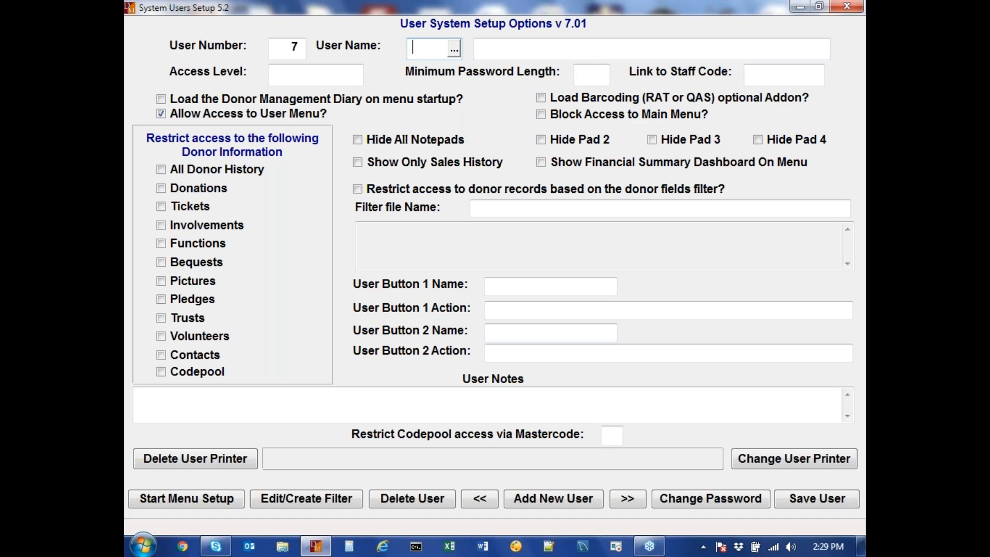
type("XYZ")
left_click(480, 48)
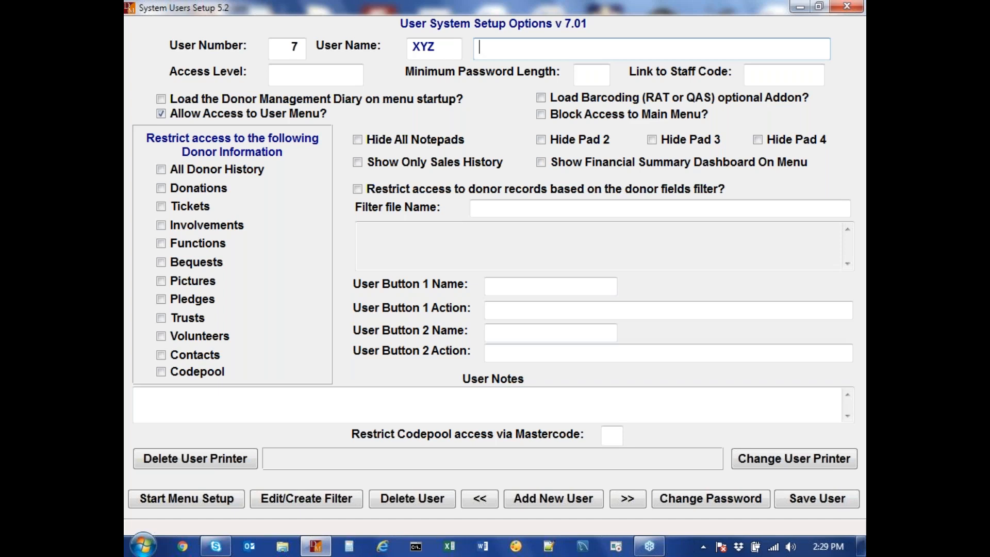
type("Test User")
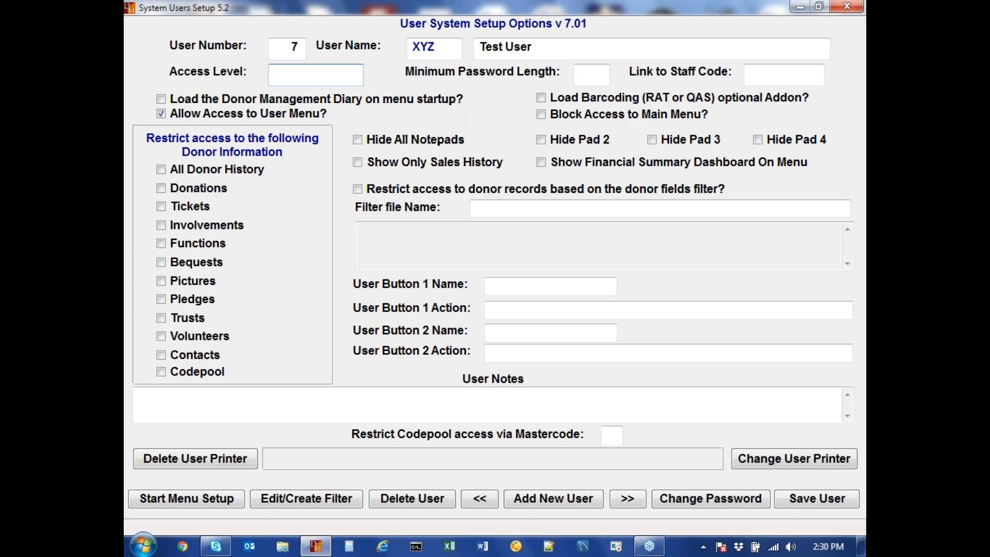
type("ADMIN")
key("BackSpace")
key("BackSpace")
key("BackSpace")
key("BackSpace")
key("BackSpace")
key("Tab")
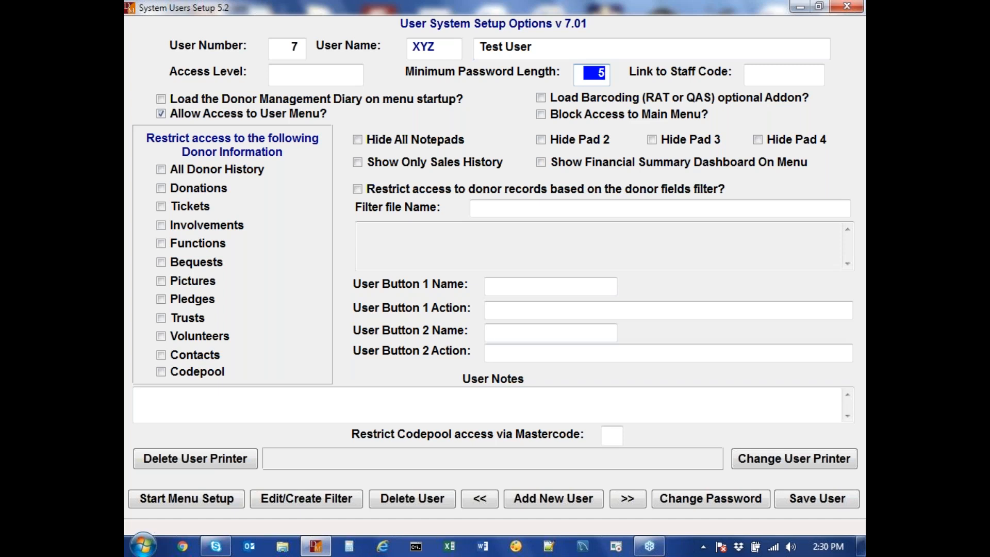
left_click(773, 73)
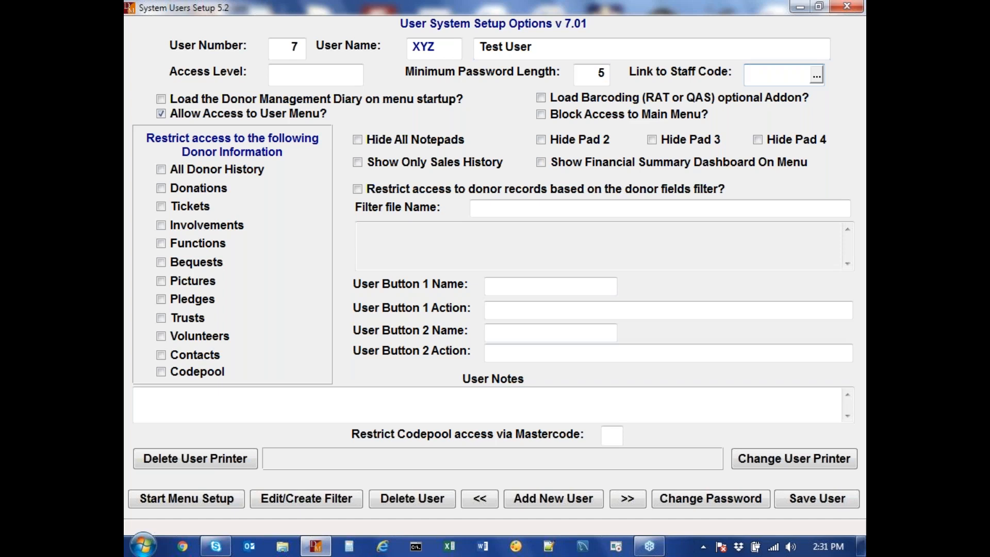
Step: Save user XYZ, agree to create operator code XYZ, then enter and confirm its new password
left_click(805, 500)
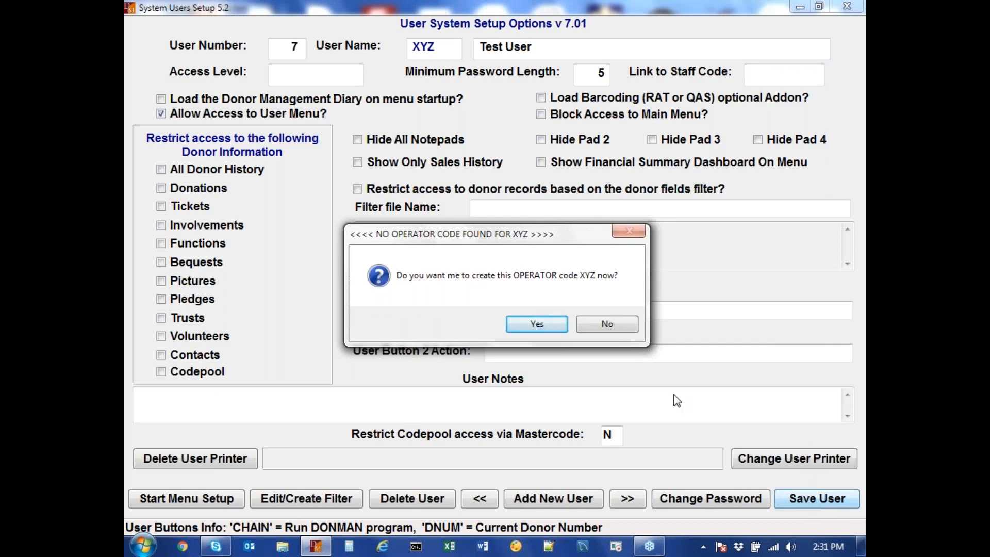
left_click(544, 326)
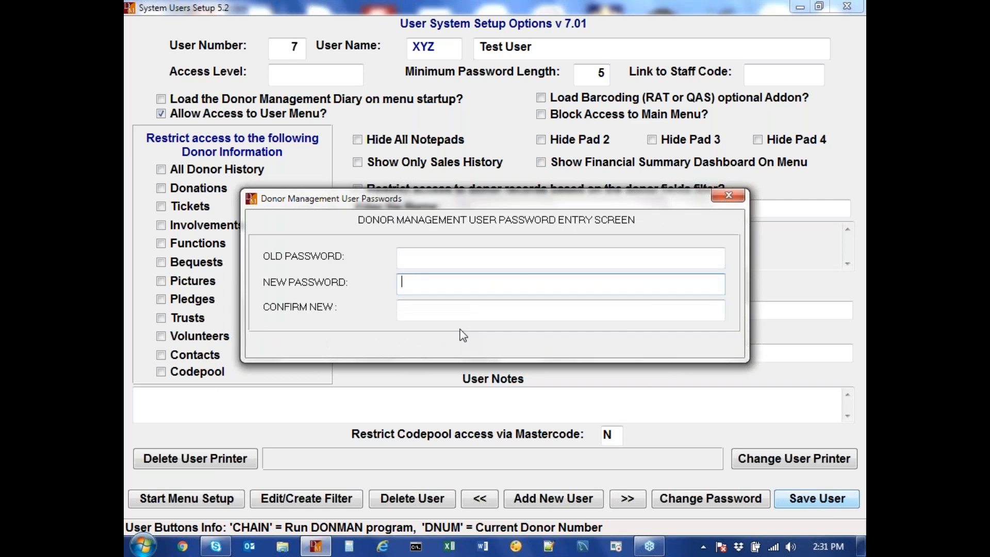
type("••••••")
key("Tab")
type("•••••")
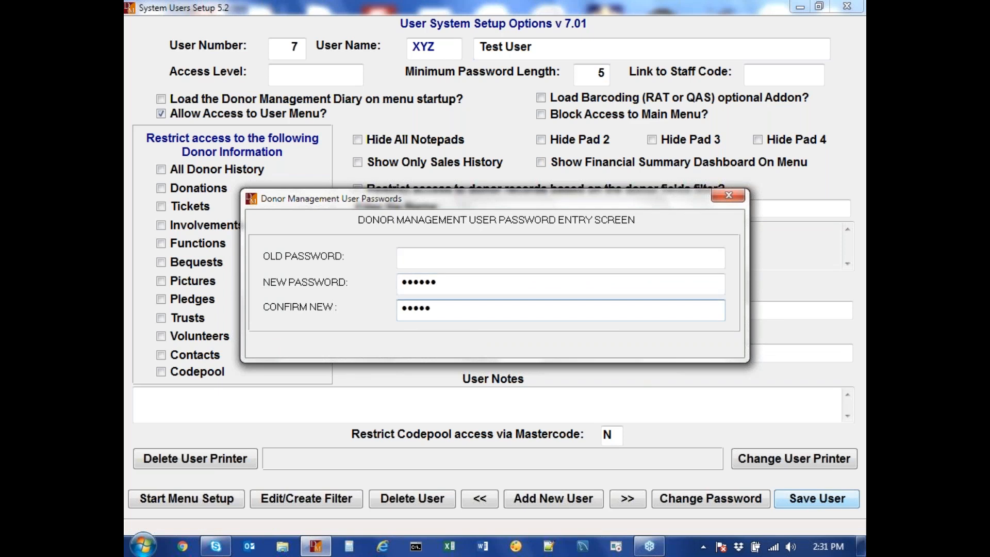
key("BackSpace")
key("BackSpace")
key("BackSpace")
key("BackSpace")
type("••••••")
key("Return")
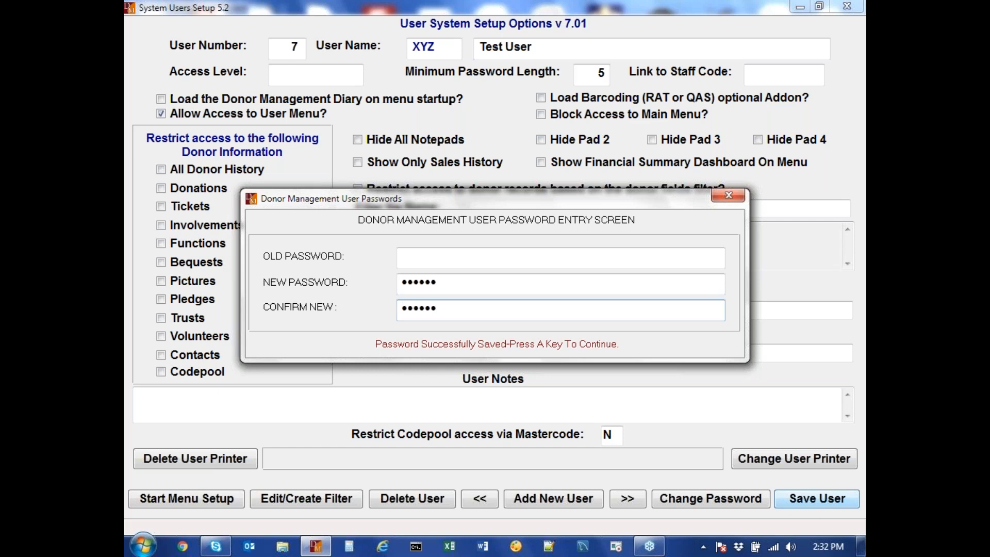
key("Return")
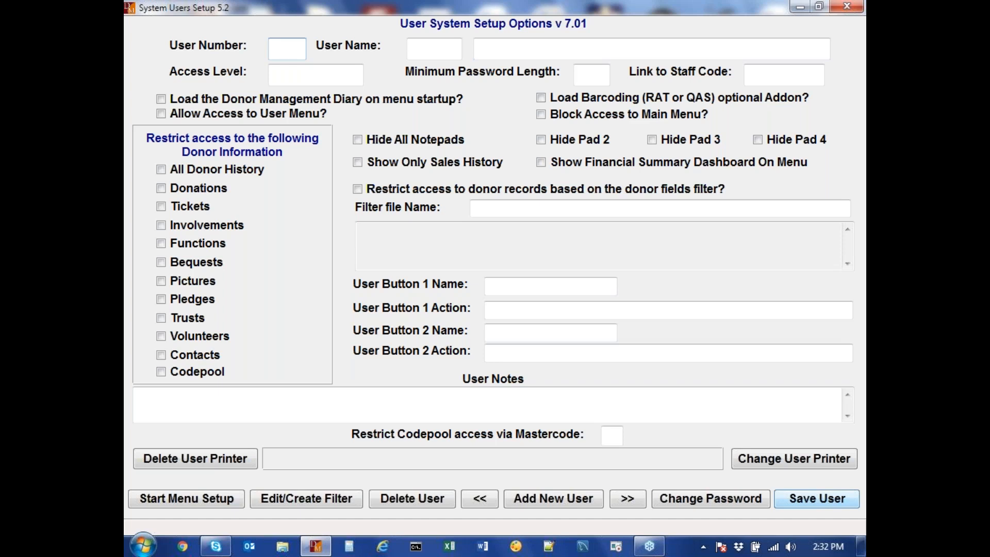
Step: Look up the existing user XYZ from a new user number 8, then clear the form
type("8")
key("Tab")
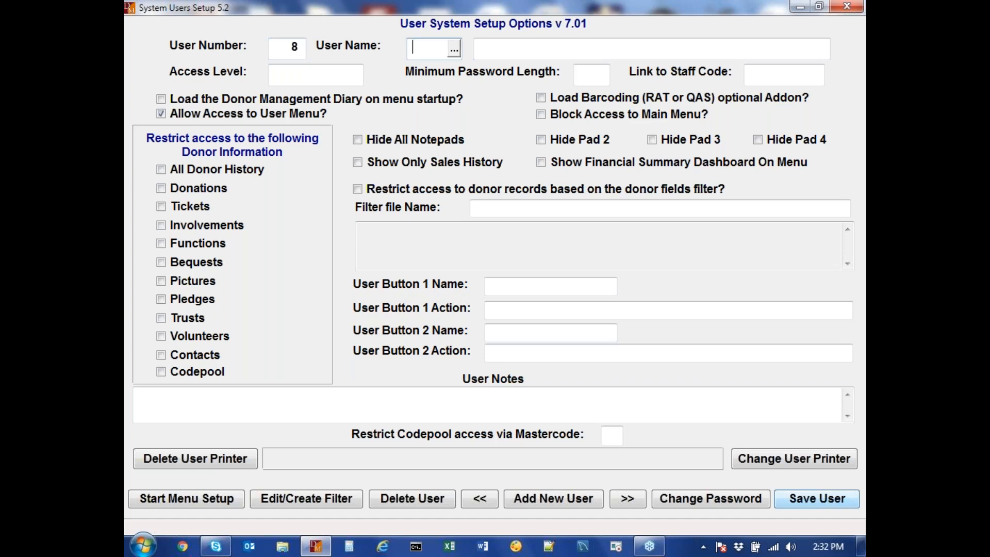
type("XYZ")
key("Return")
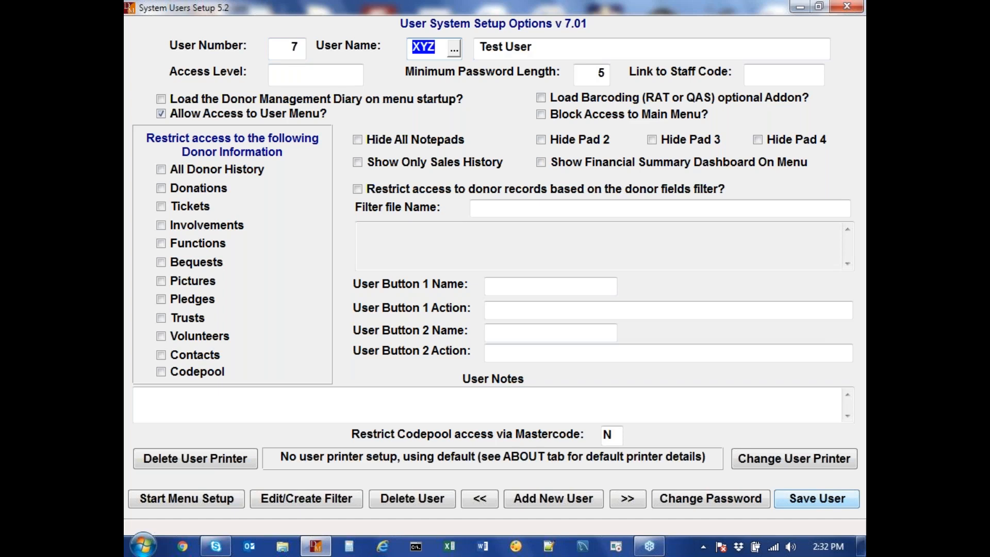
key("Escape")
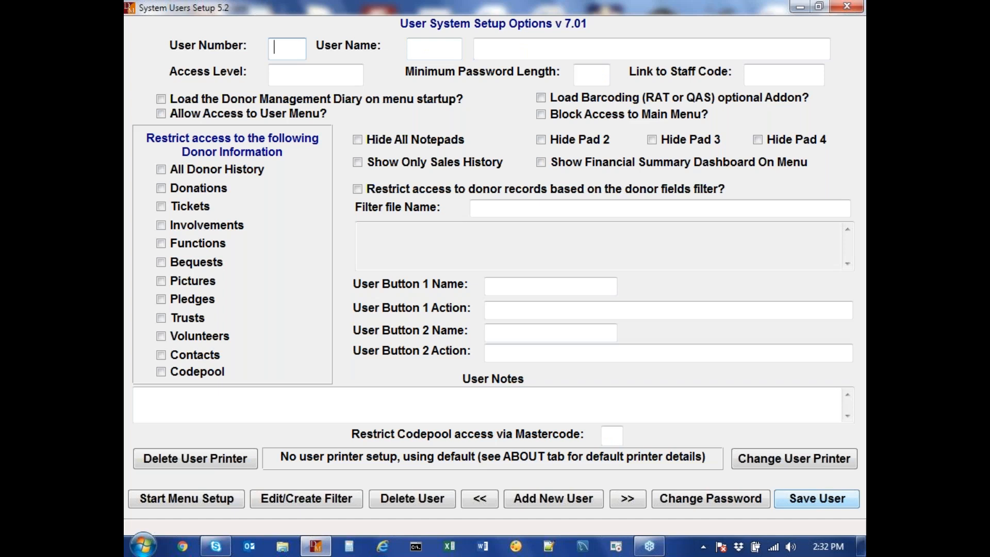
Step: Step through user records 1 to 7, ending on user 7, XYZ 'Test User'
type("1")
key("Return")
type("2")
key("Return")
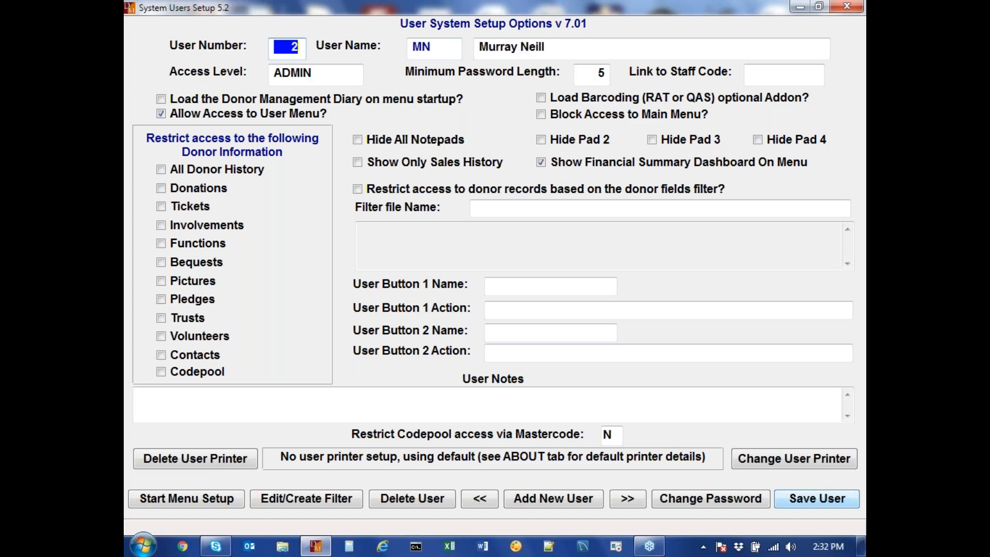
type("3")
key("Return")
type("4")
key("Return")
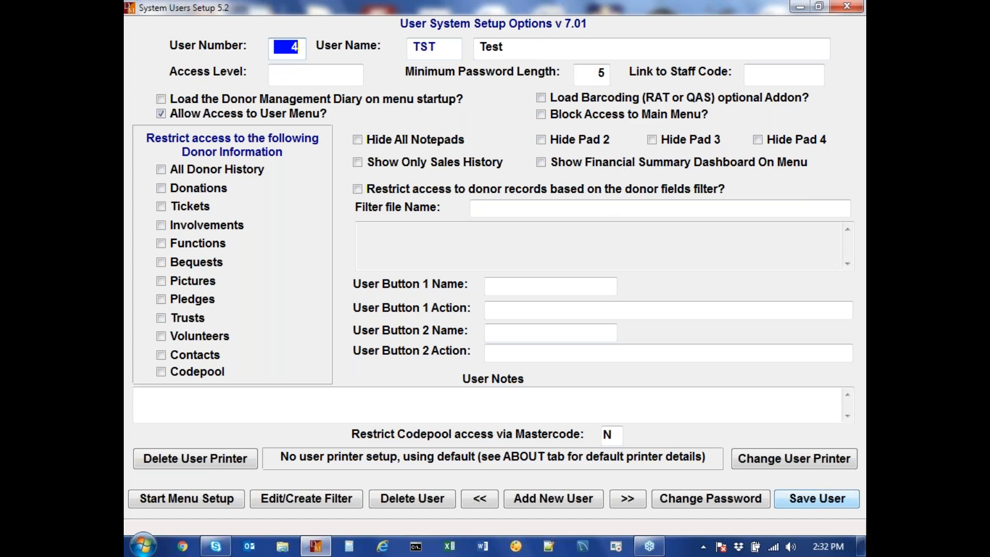
type("5")
key("Return")
type("6")
key("Return")
type("7")
key("Return")
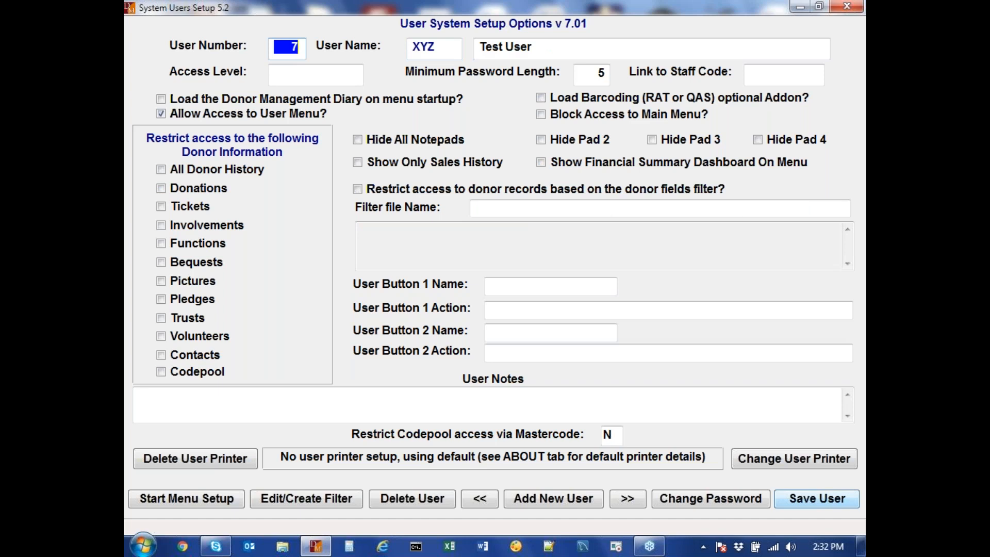
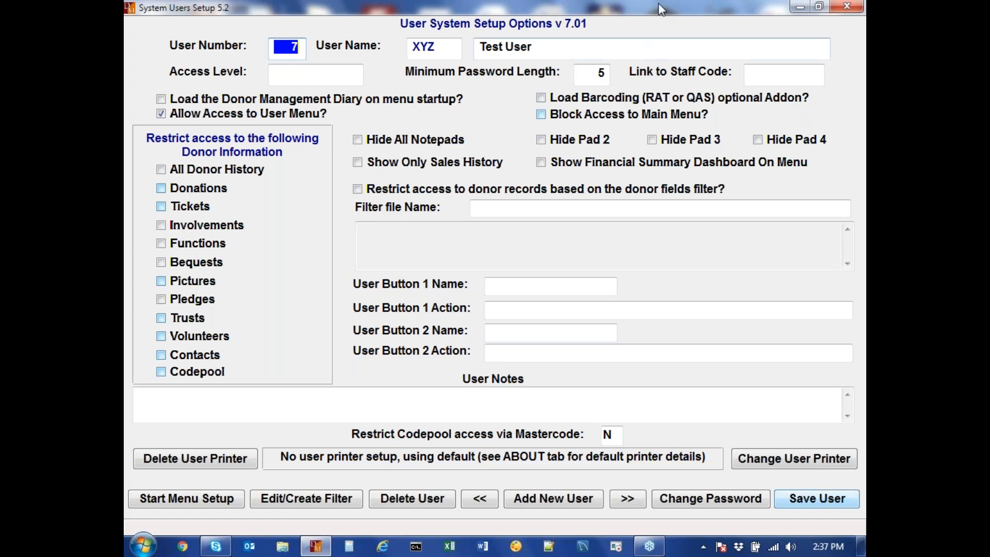
Step: Create a donor filter for user 7 with the condition DONOR_TYPE must be equal to I
left_click_drag(658, 9, 558, 1)
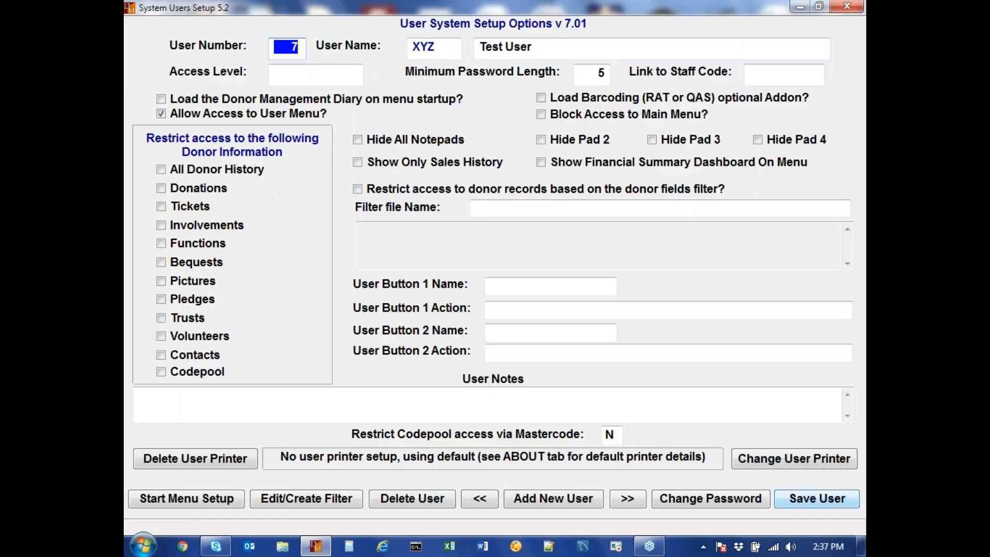
left_click(319, 502)
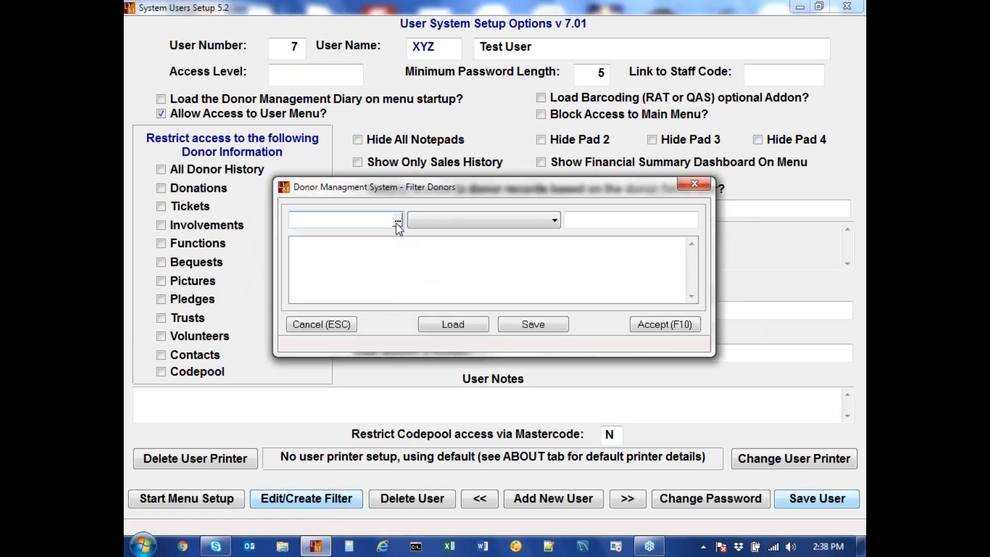
left_click(397, 221)
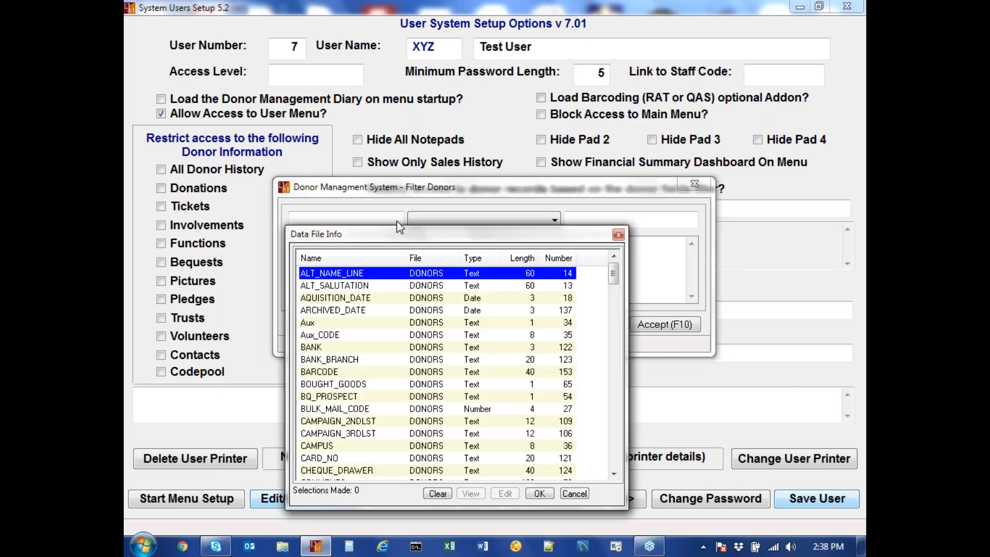
scroll(396, 363, "down", 9)
scroll(397, 396, "down", 4)
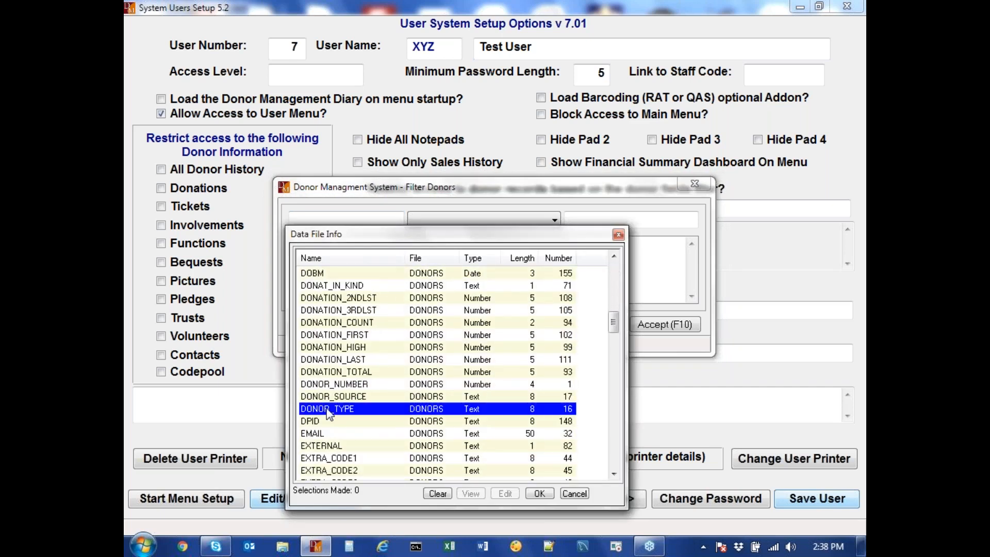
double_click(327, 409)
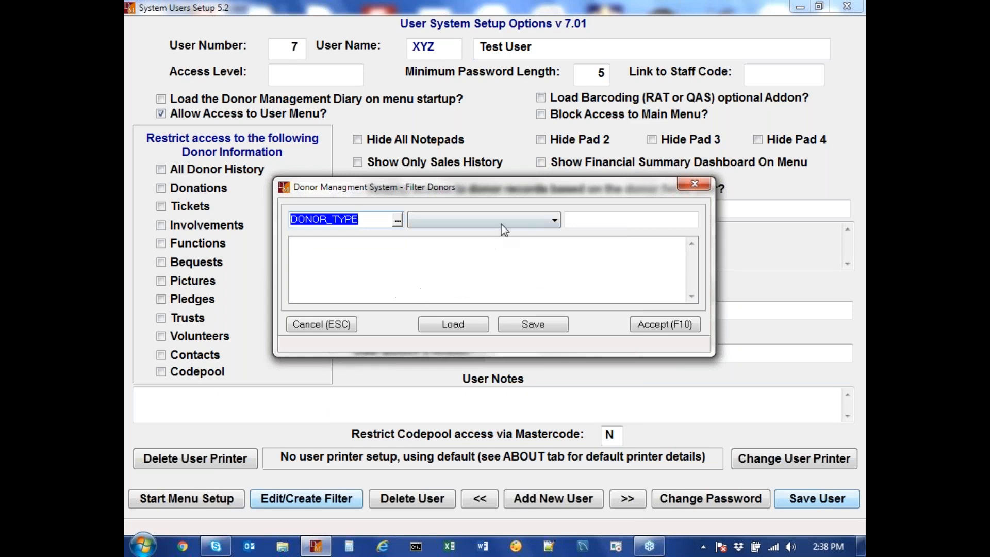
left_click(523, 219)
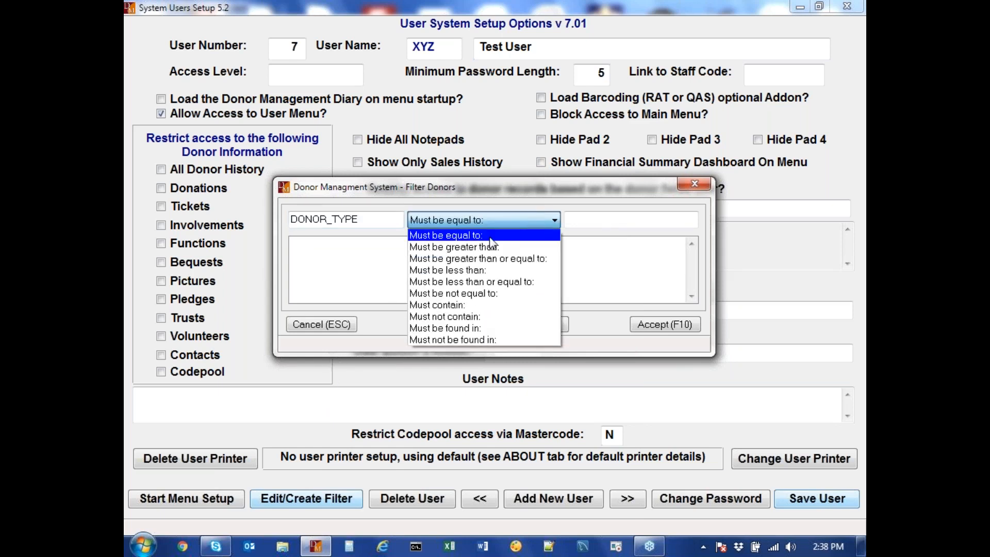
left_click(595, 222)
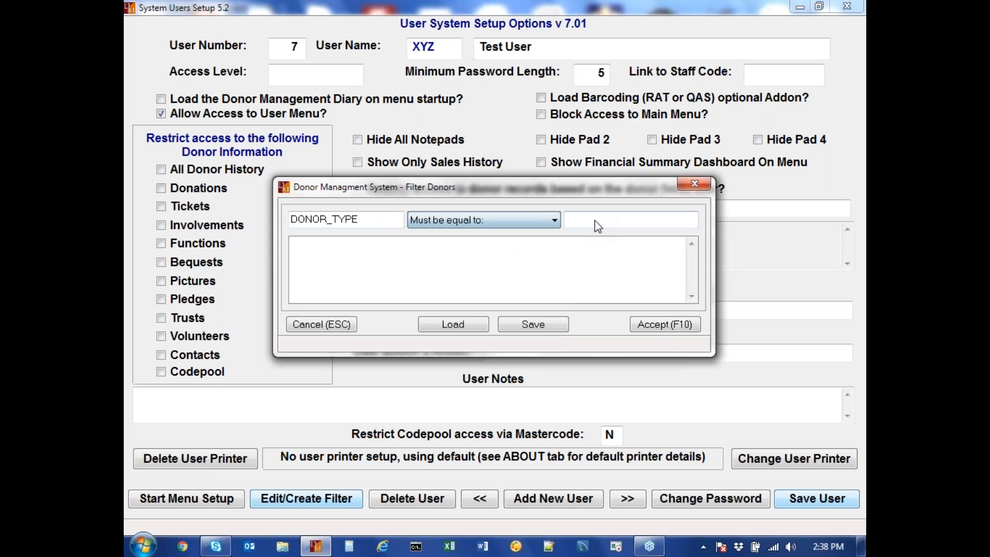
left_click(591, 221)
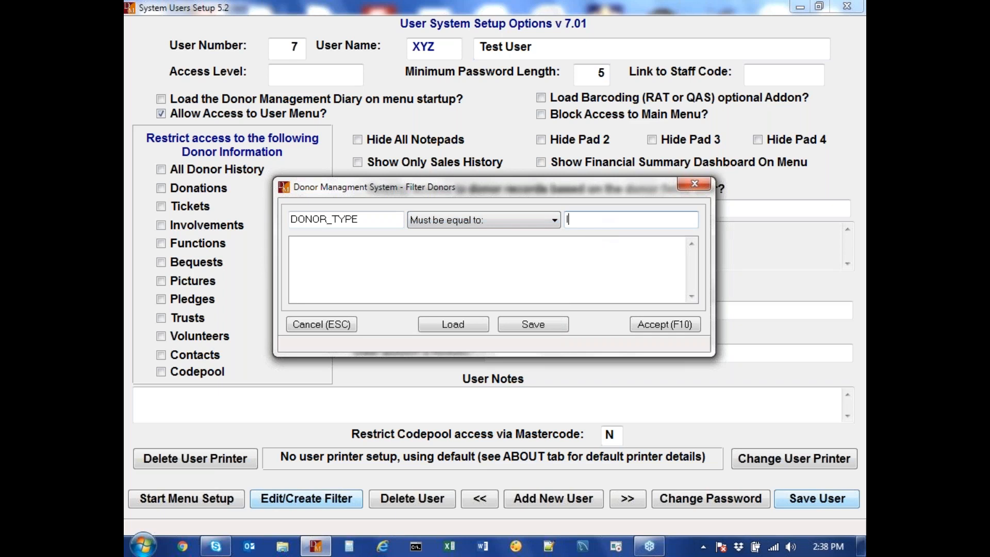
type("I")
key("Return")
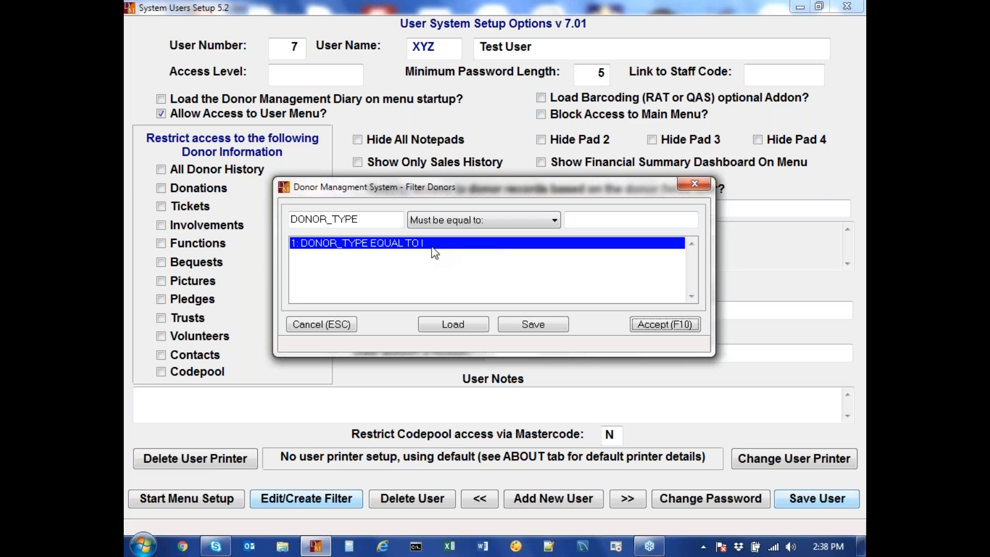
Step: Add a second filter condition: EXTRA_CODES must not contain MAJOR
left_click(398, 221)
left_click(398, 221)
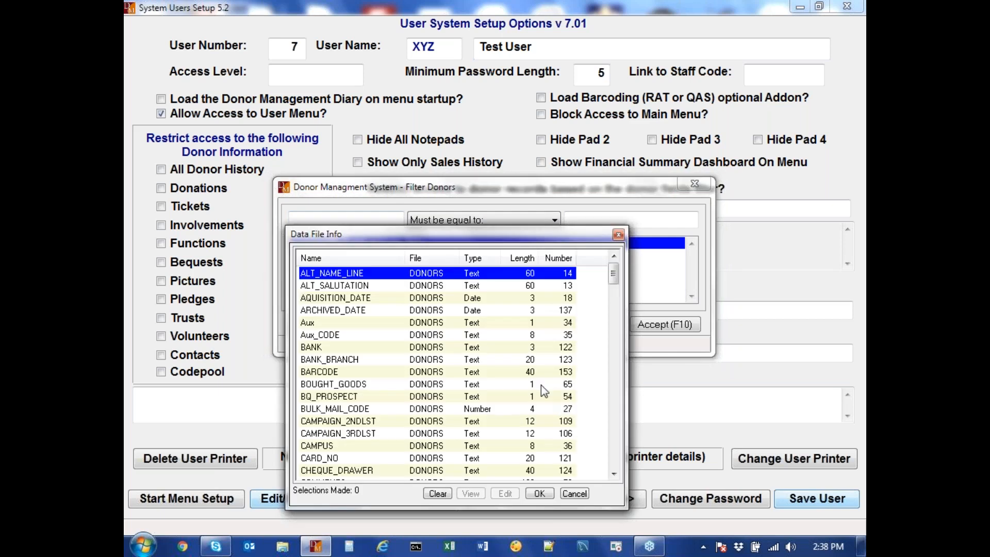
scroll(519, 382, "down", 4)
scroll(519, 379, "down", 10)
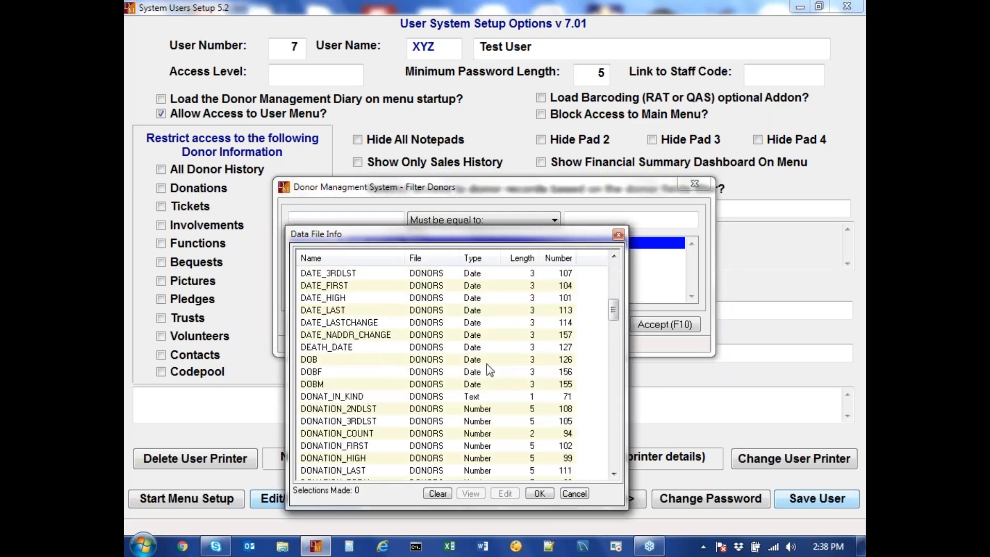
scroll(485, 368, "down", 2)
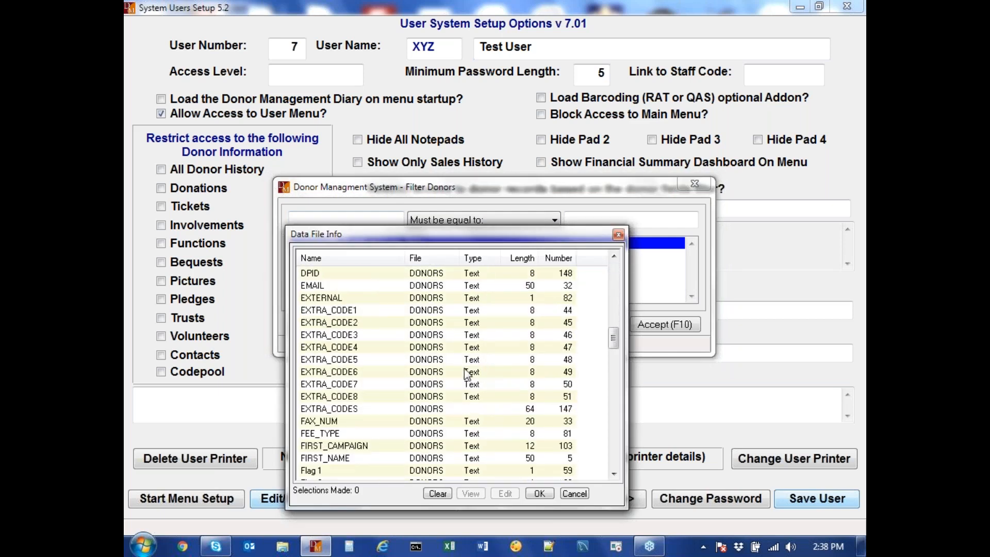
left_click(358, 409)
double_click(359, 416)
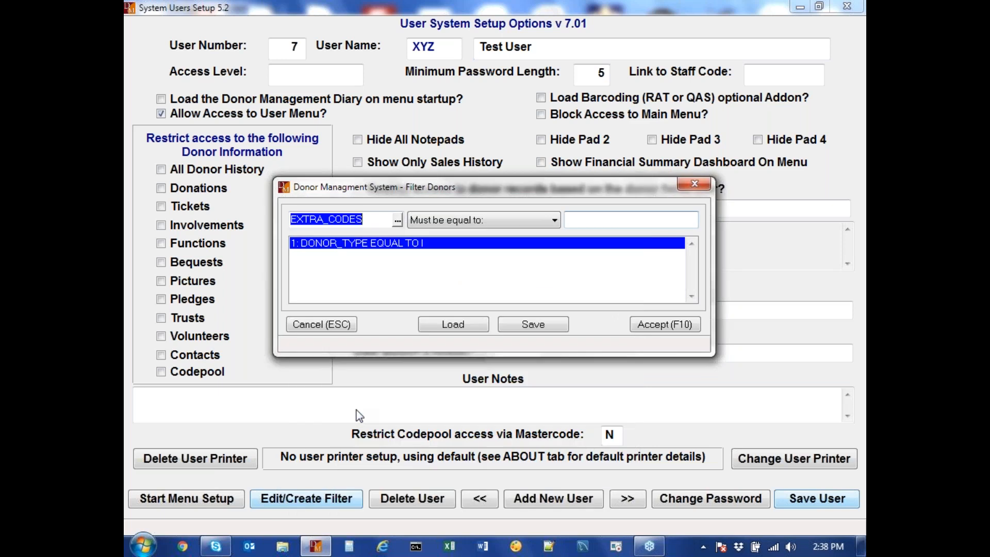
left_click(468, 223)
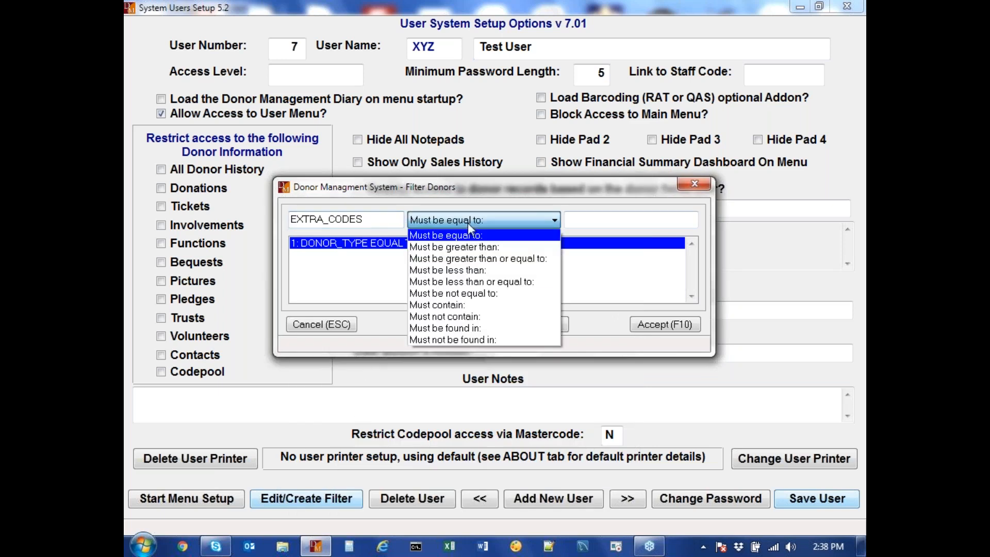
left_click(456, 316)
left_click(579, 222)
type("MAJOR")
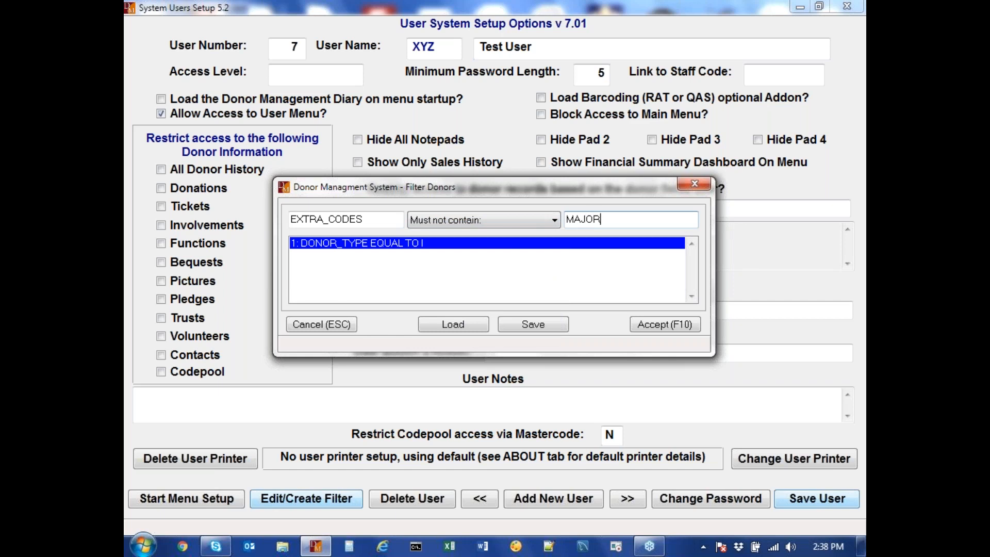
key("Return")
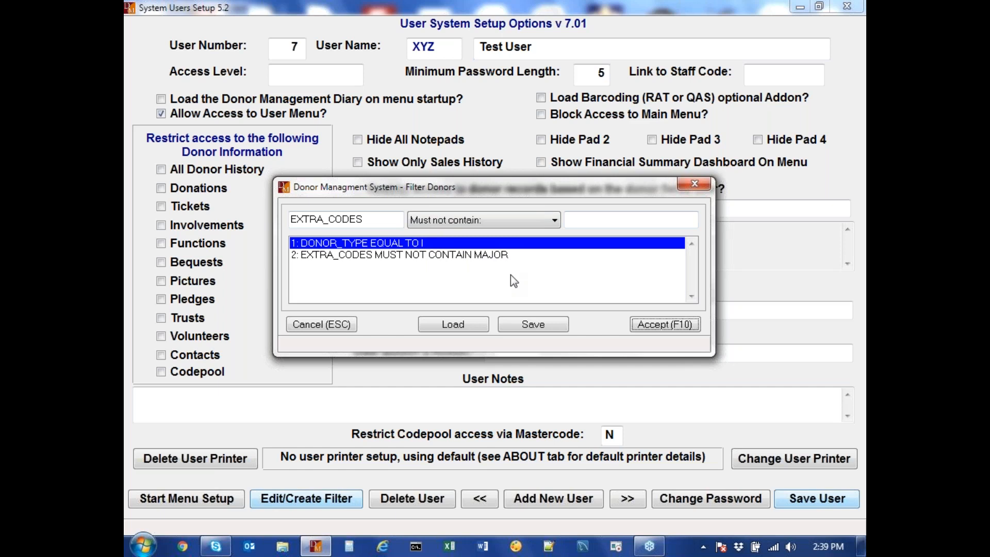
Step: Save the filter as XYZ and accept it to close the filter editor
left_click(546, 325)
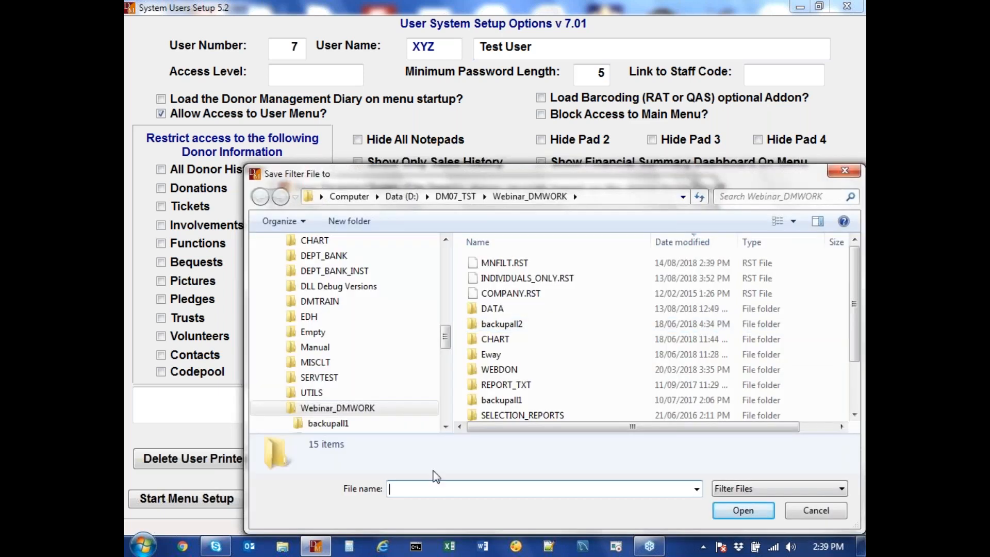
type("XYZ")
key("Return")
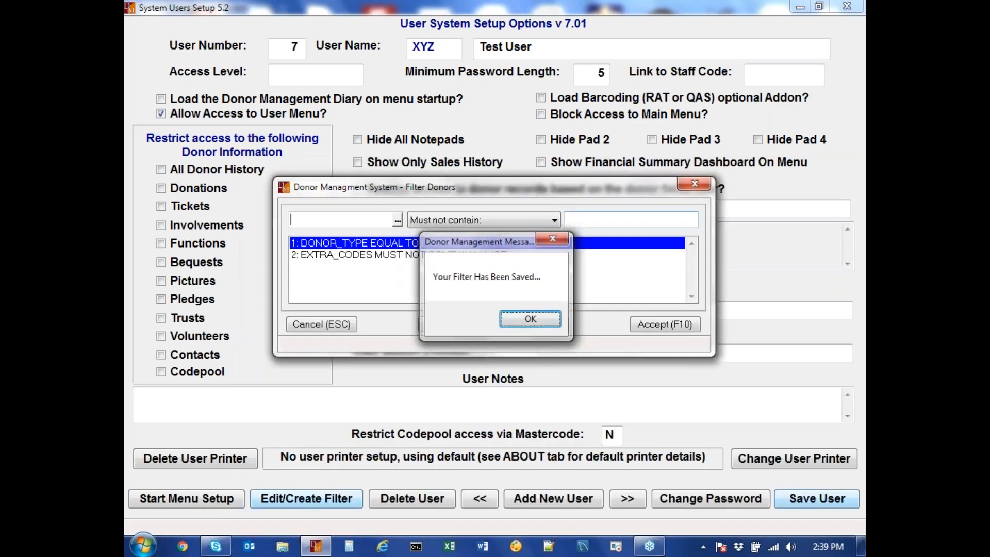
key("Return")
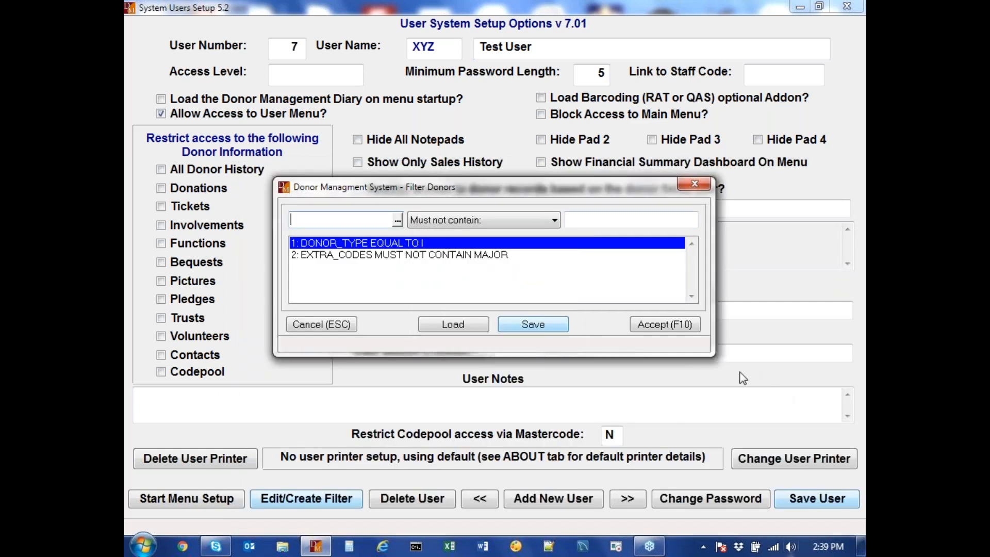
left_click(664, 324)
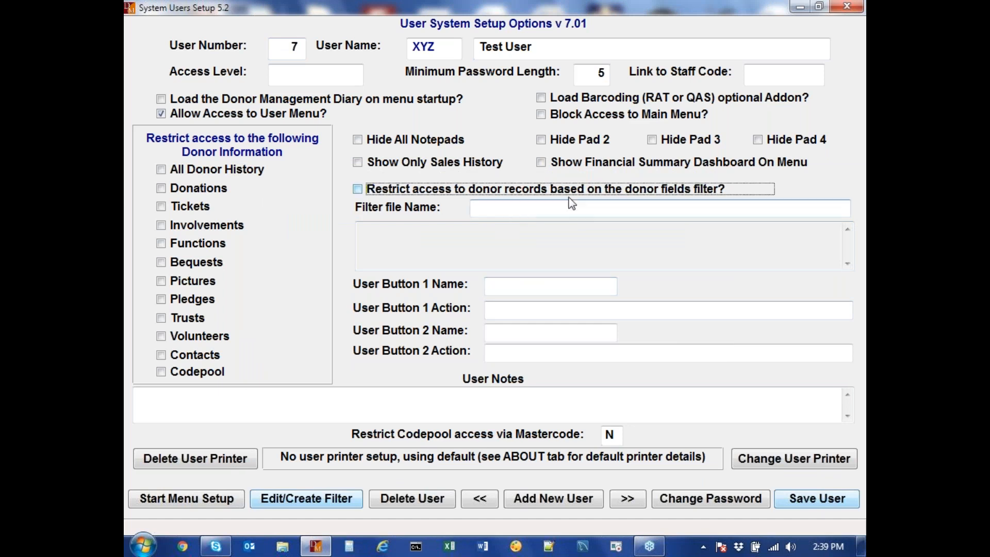
Step: Restrict user 7's donor records with the XYZ.RST filter file and save the user
left_click(410, 194)
left_click(541, 208)
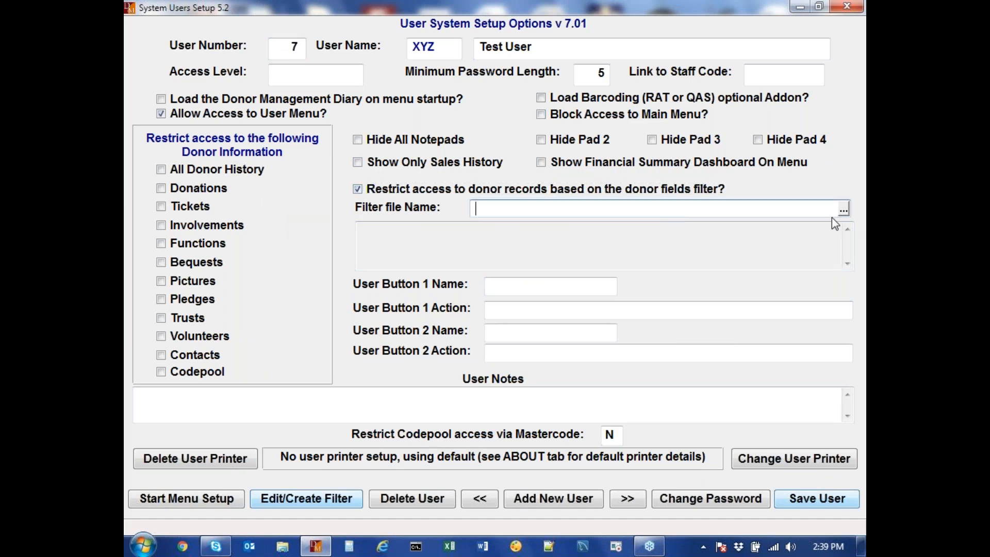
double_click(671, 208)
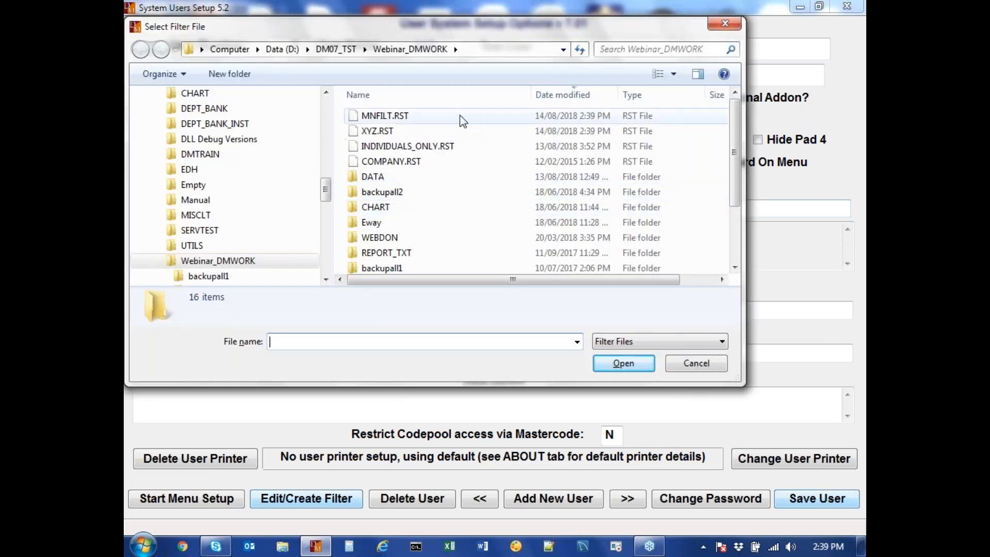
double_click(390, 135)
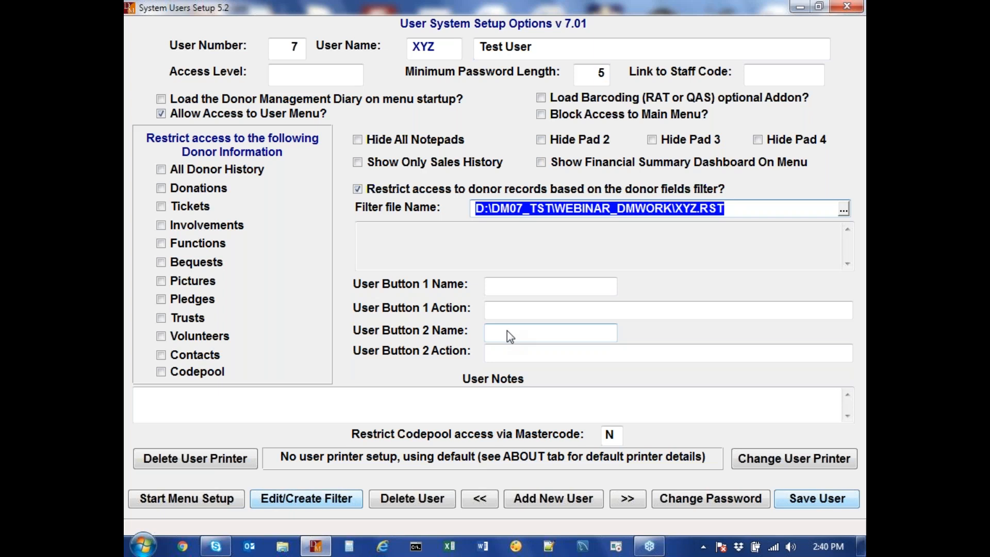
left_click(820, 499)
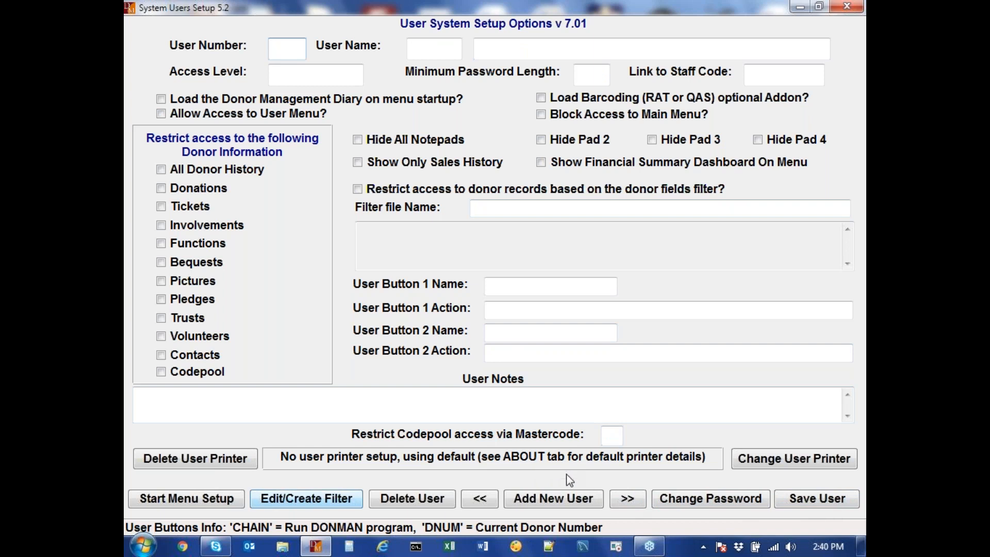
Step: Load user 7's record in the user setup form
left_click(182, 504)
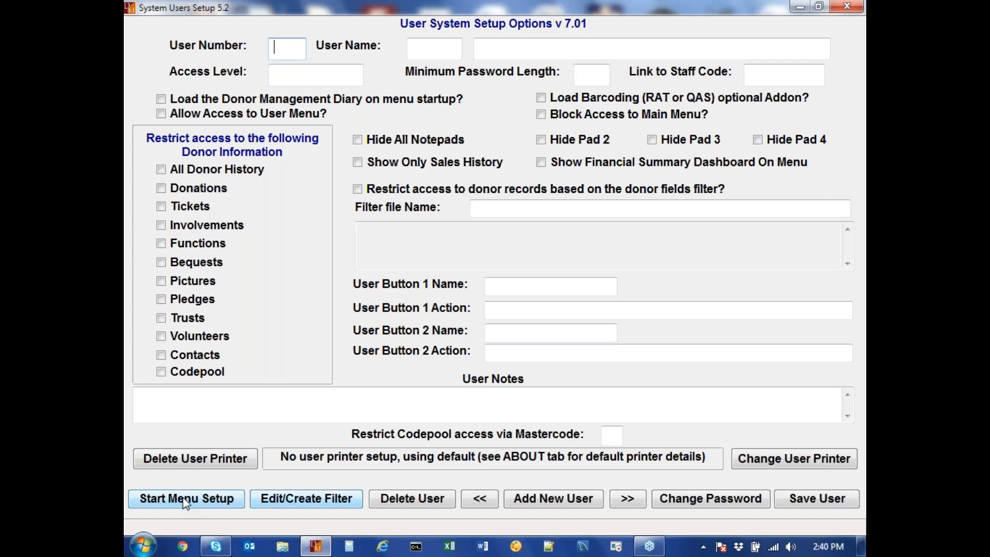
type("1")
key("Return")
type("7")
key("Return")
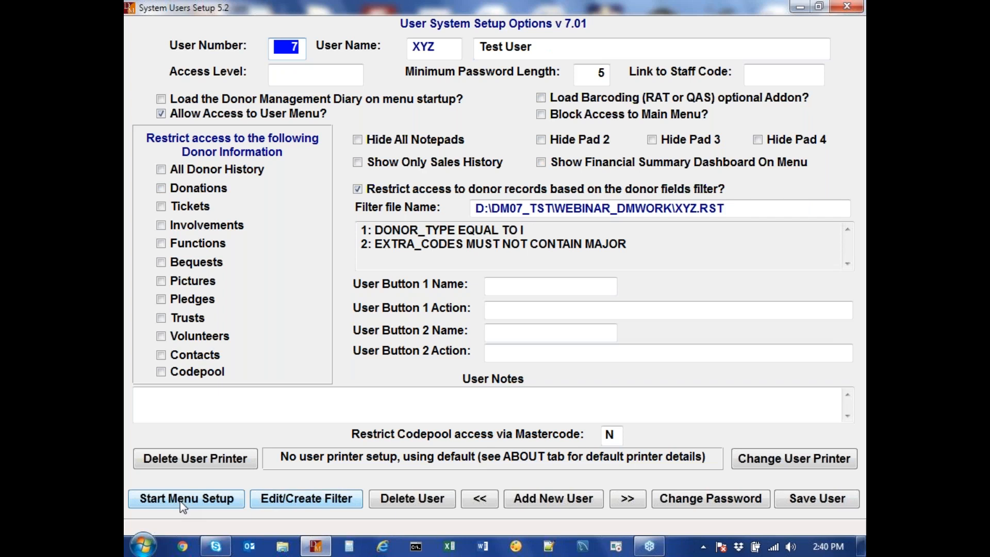
Step: Remove user 7's access to the Donation Processing start-menu button and save
left_click(181, 501)
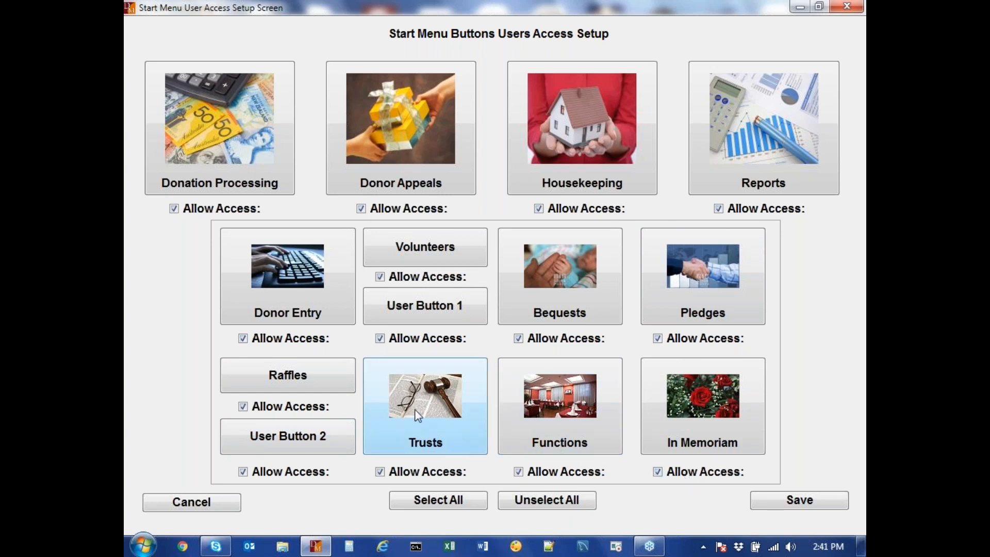
left_click(174, 209)
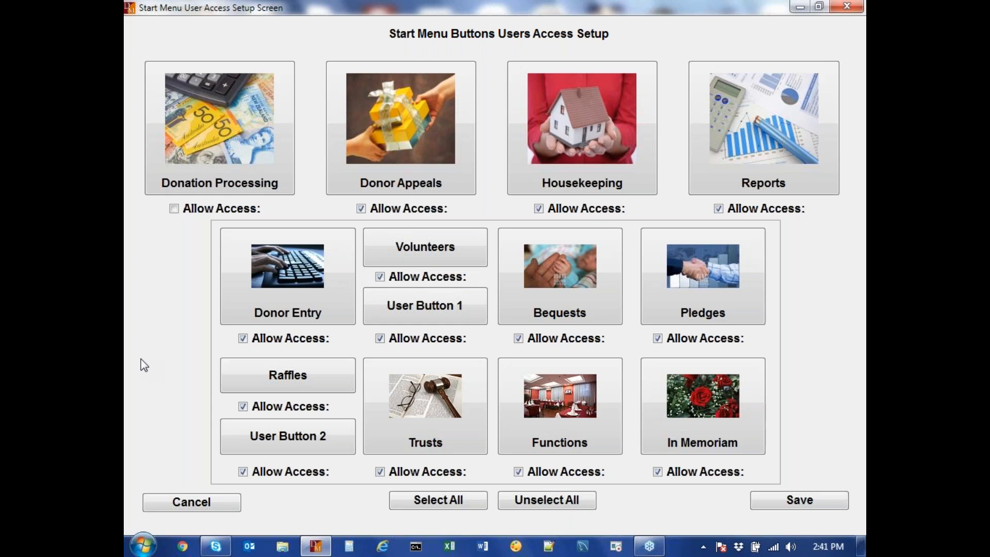
left_click(797, 507)
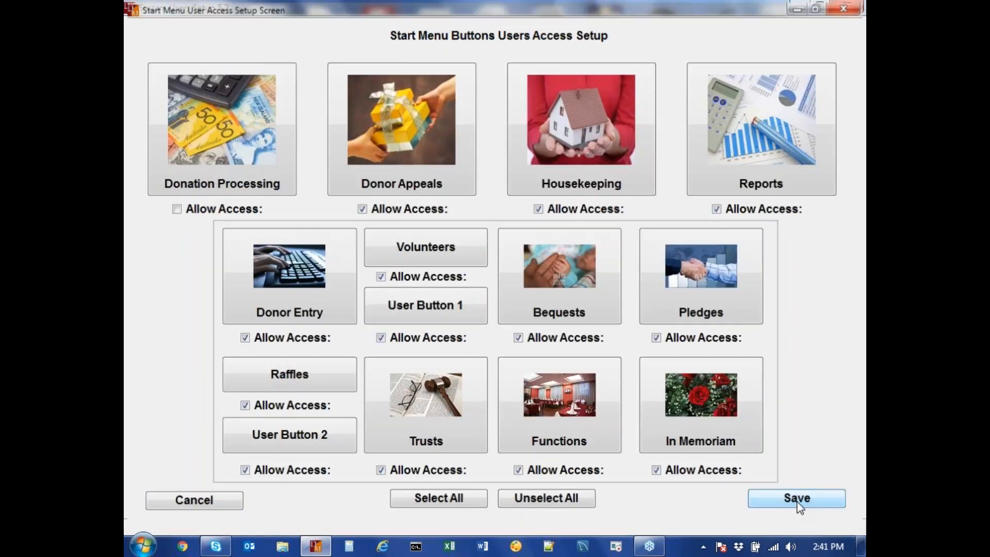
left_click(797, 502)
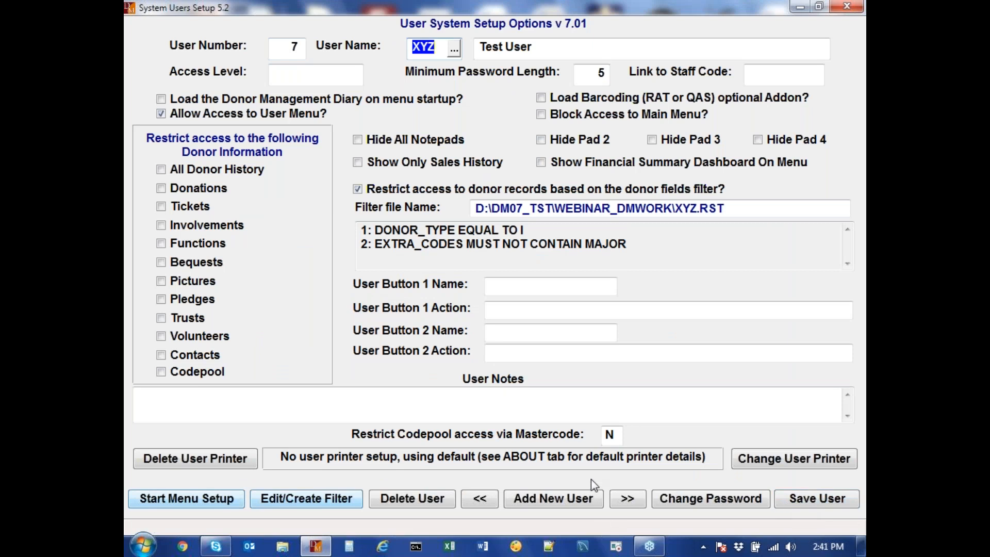
Step: Save the test user, log off, and log in as XYZ with its password
left_click(791, 503)
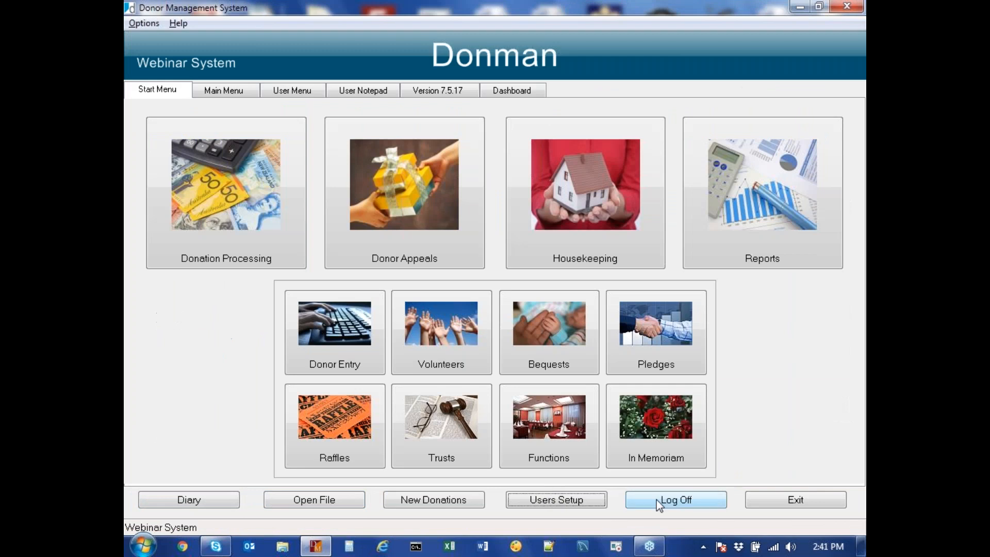
left_click(666, 501)
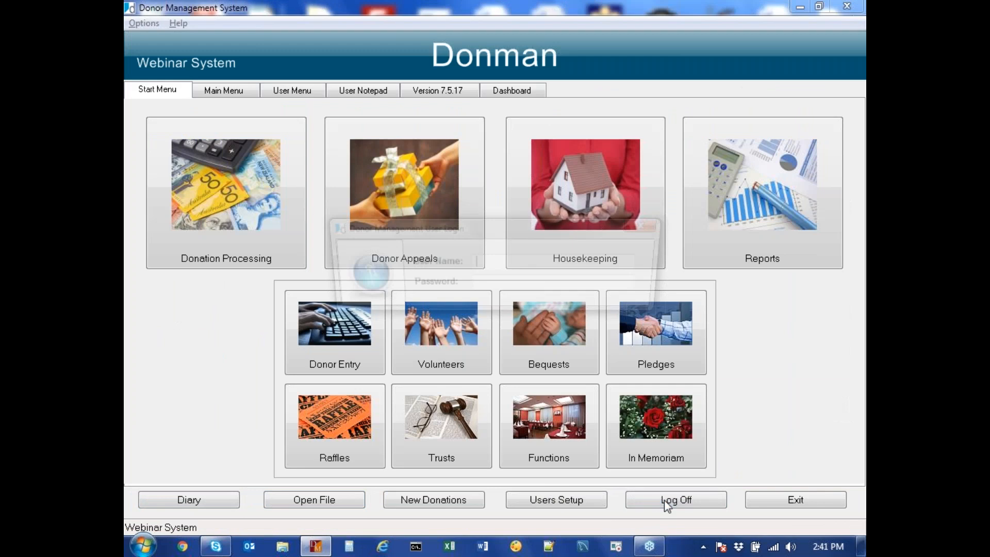
type("XYZ")
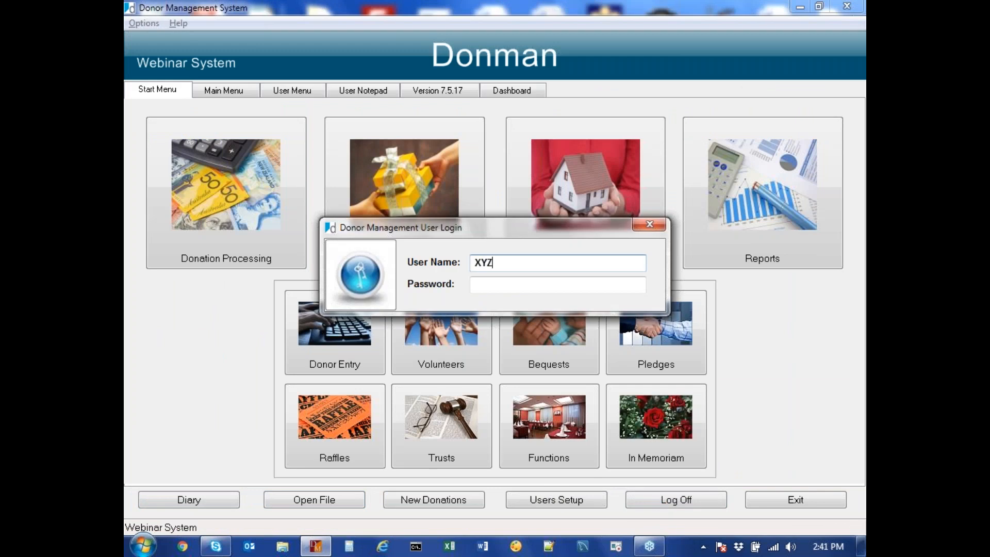
key("Tab")
type("******")
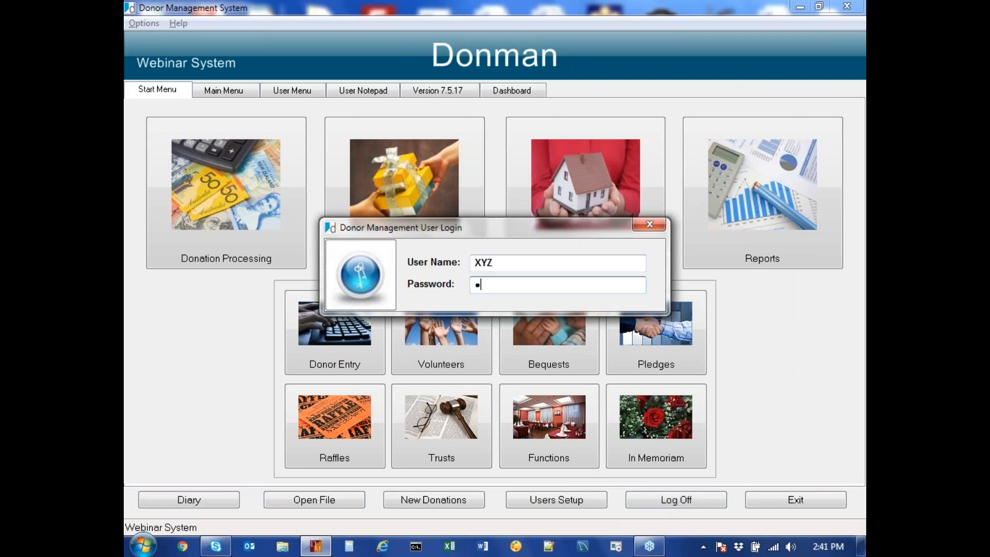
key("Return")
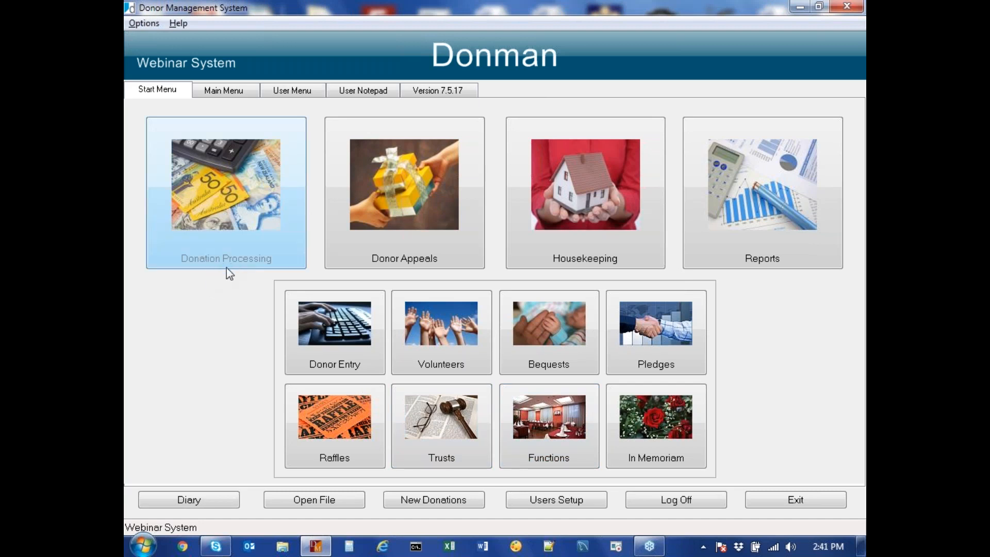
Step: Confirm Donation Processing is disabled and user setup is unavailable for the test user
left_click(220, 224)
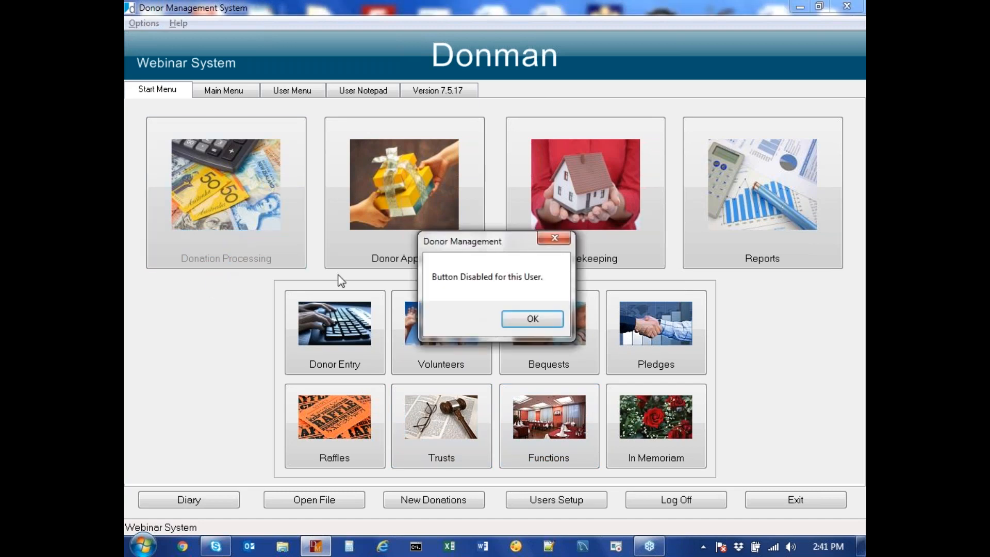
left_click(536, 319)
left_click(545, 501)
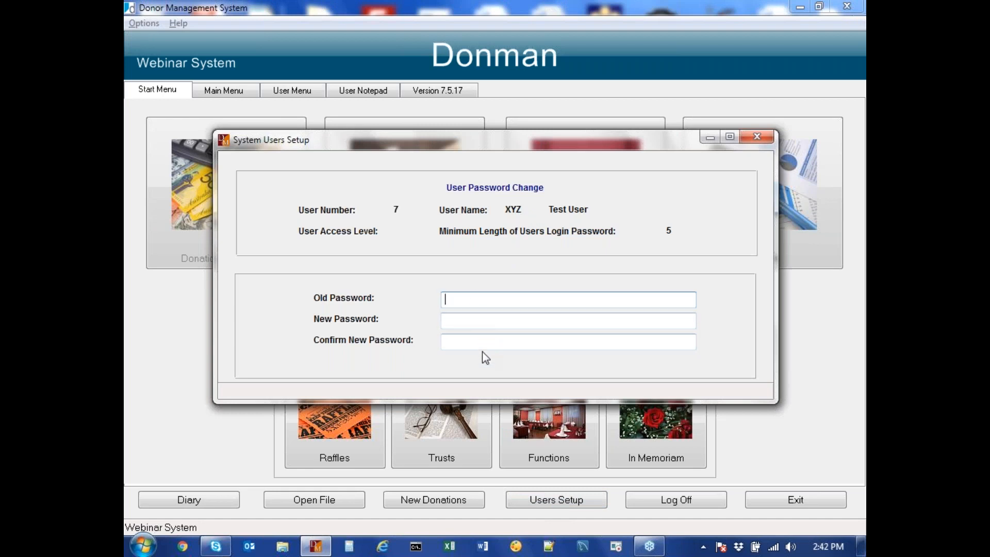
key("Escape")
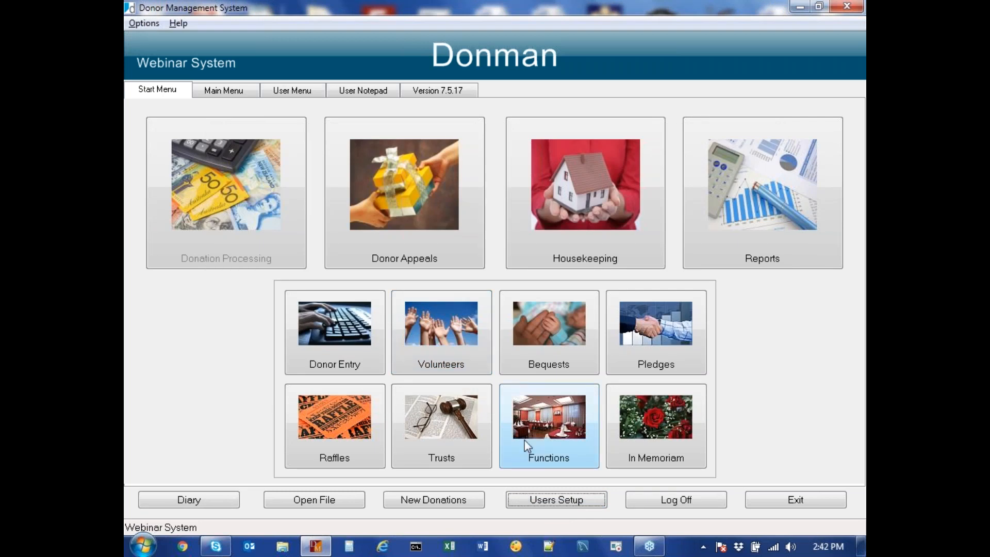
Step: Log off, sign in as the supervisor, and open System Users Setup
left_click(685, 501)
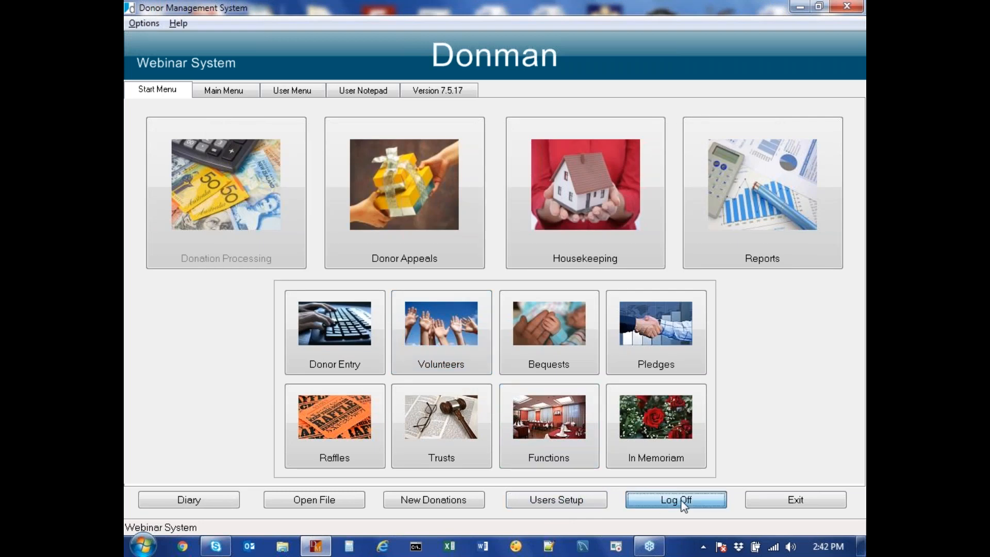
type("MN")
key("Tab")
type("******")
key("Return")
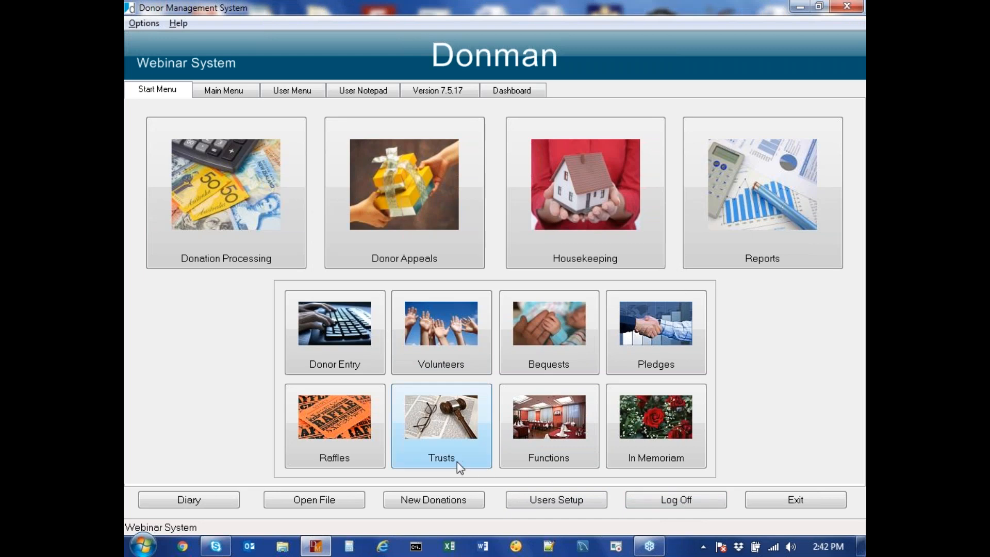
left_click(543, 501)
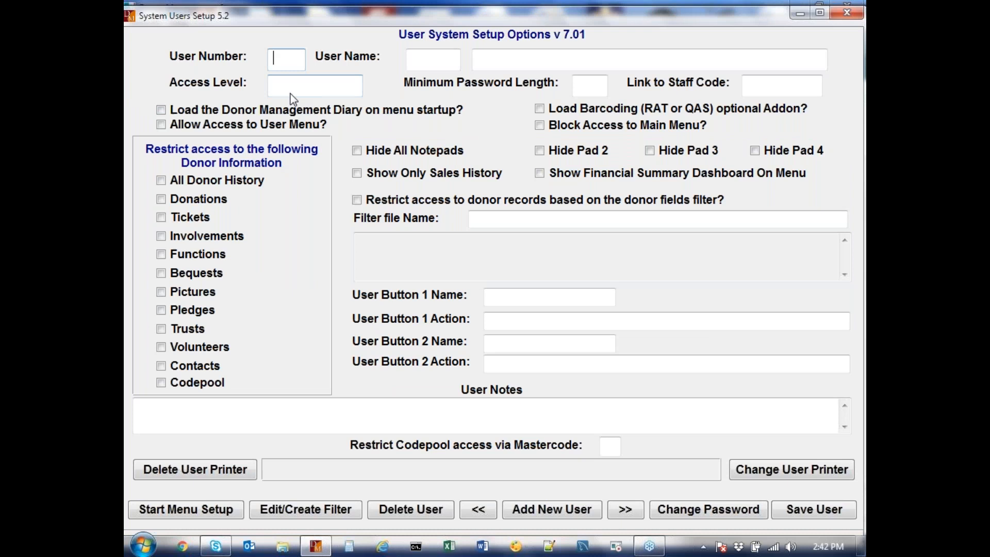
Step: Step to user 3, Volunteer, review its INDIVIDUALS_ONLY.RST donor filter, and close setup
key("Down")
key("Down")
key("Down")
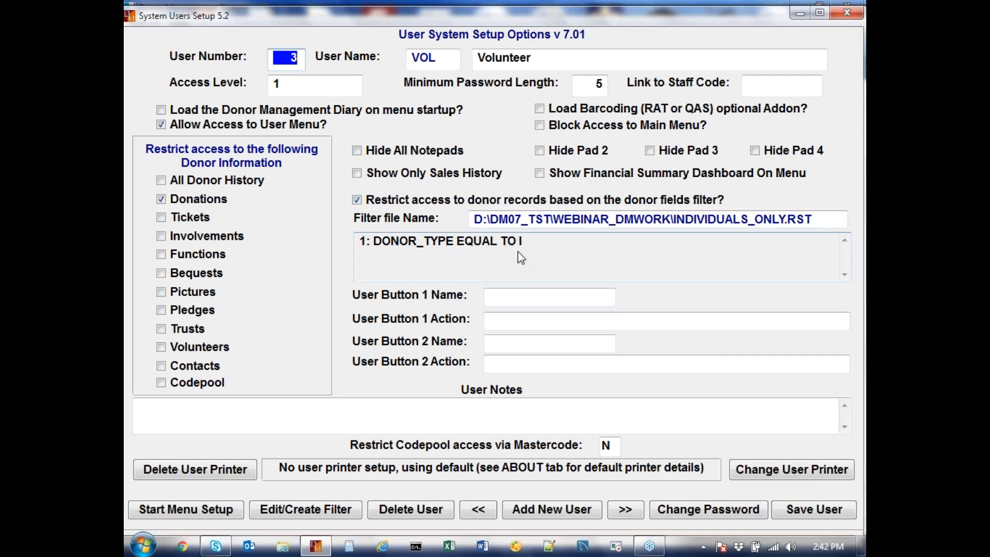
double_click(530, 245)
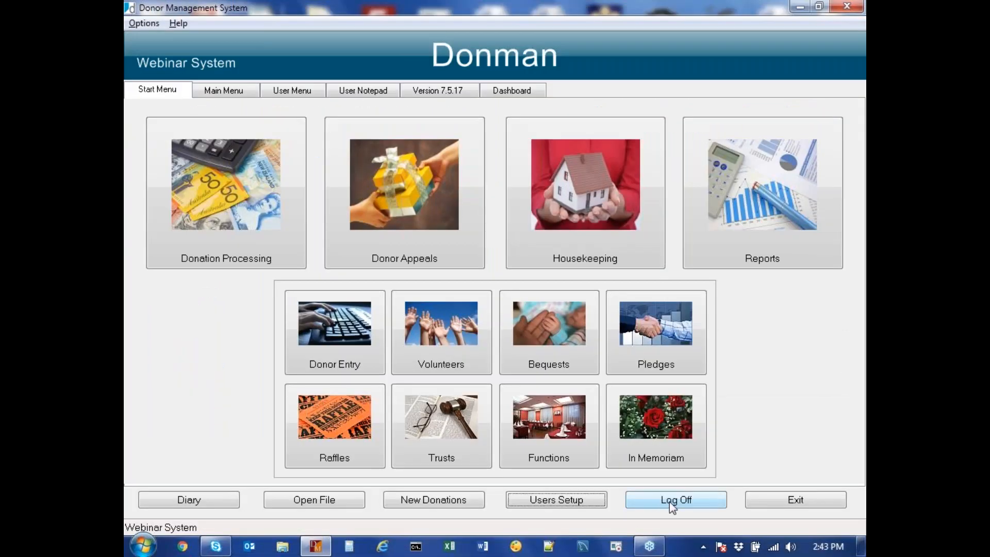
Step: Log off and log in as the VOL user with its password
left_click(670, 504)
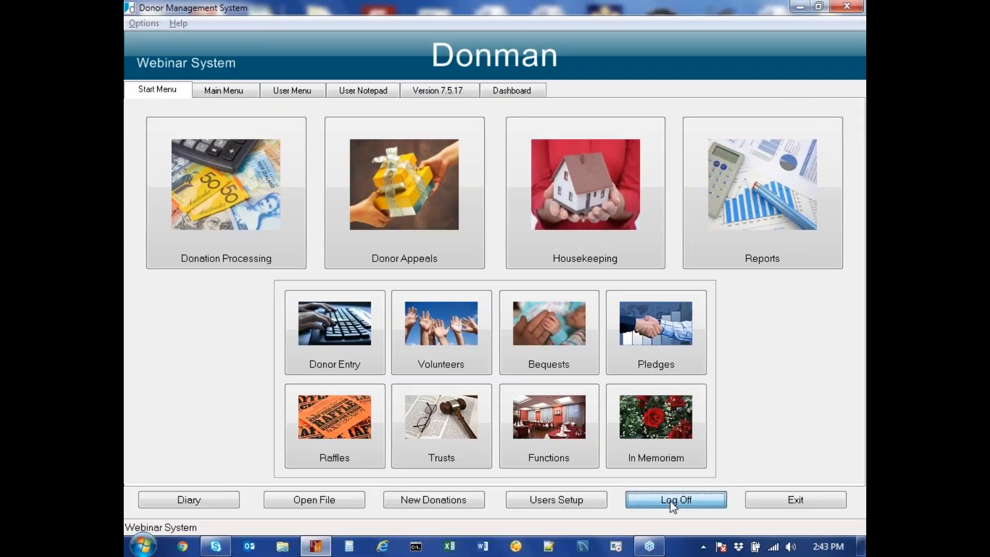
type("VOL")
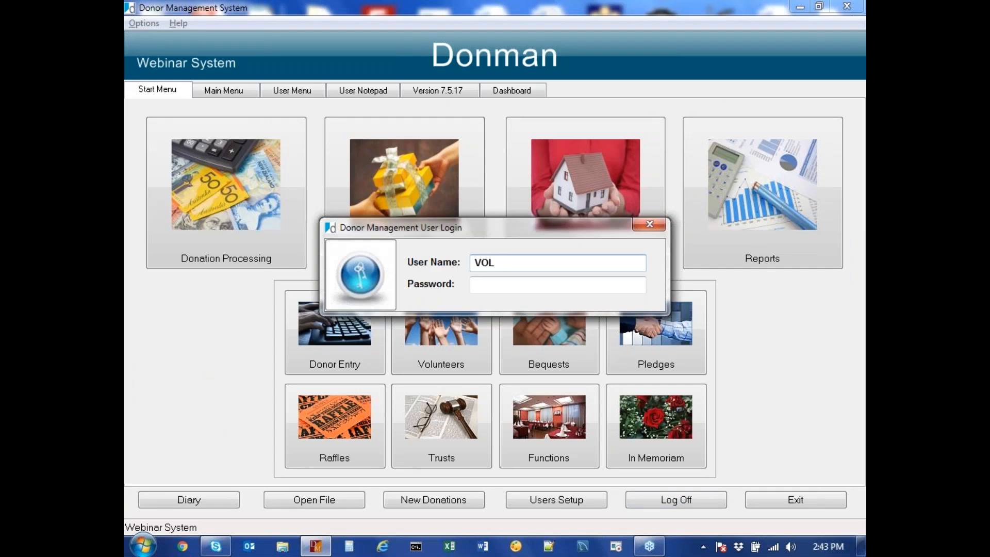
key("Tab")
type("*******")
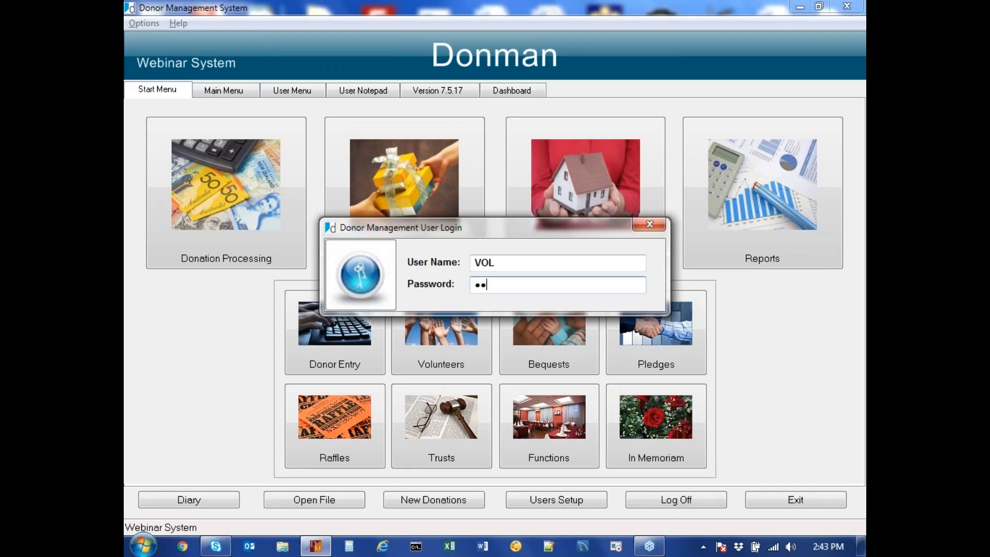
key("Return")
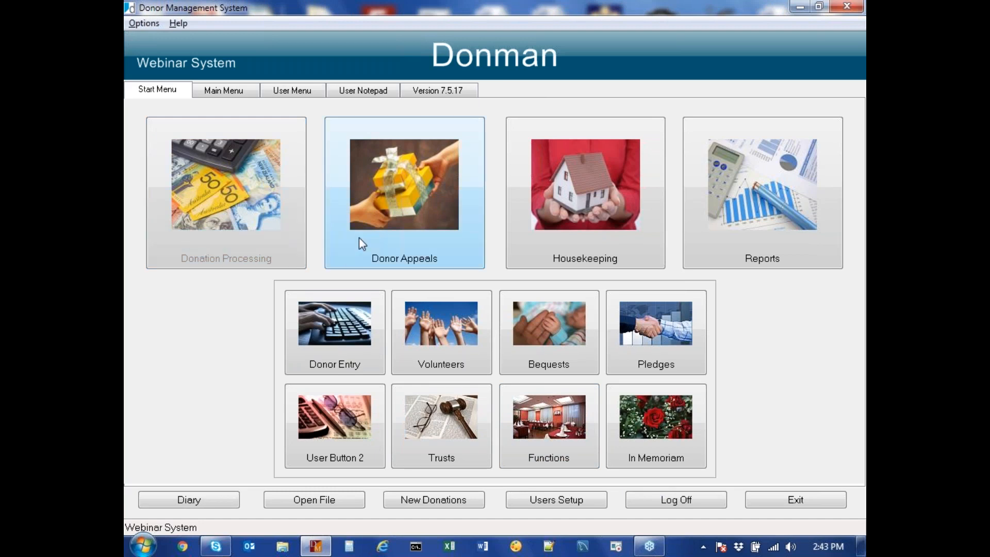
Step: Check Donor Appeals, then open System Utilities from the Main Menu and enter its password
left_click(407, 220)
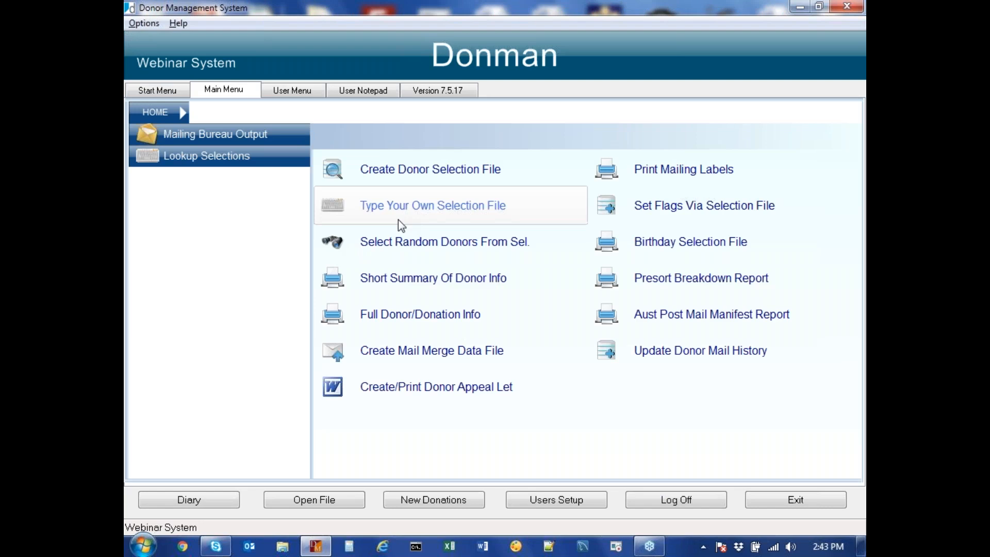
left_click(160, 92)
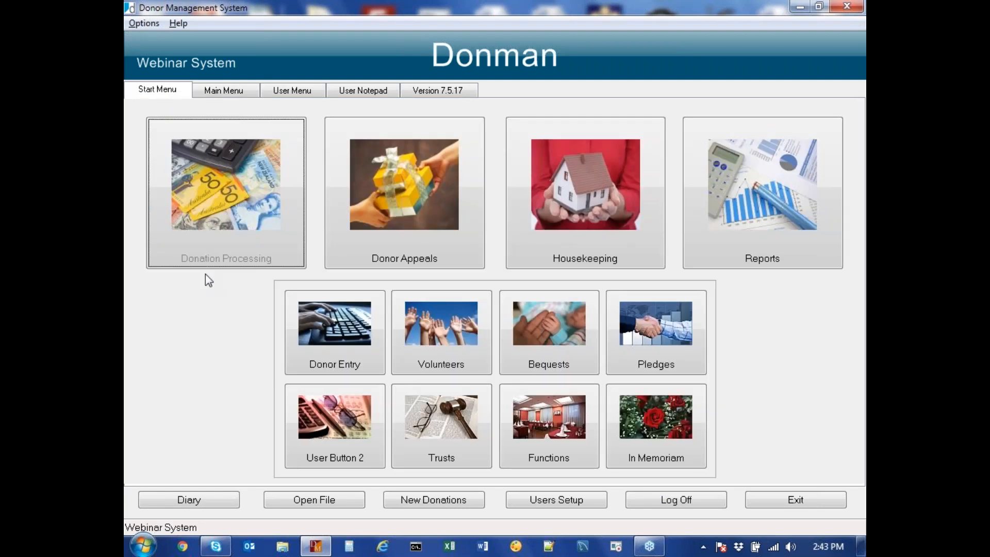
left_click(230, 92)
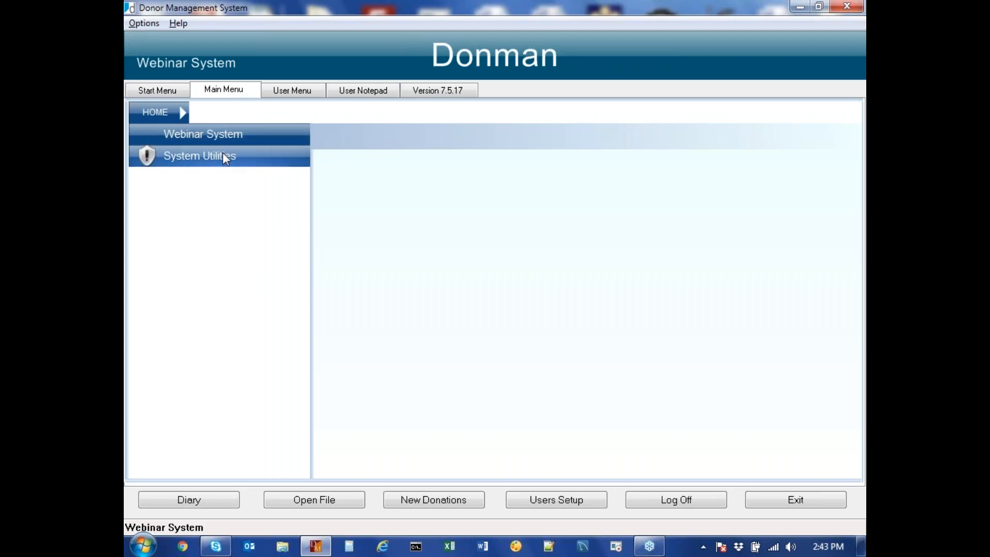
left_click(222, 154)
type("••")
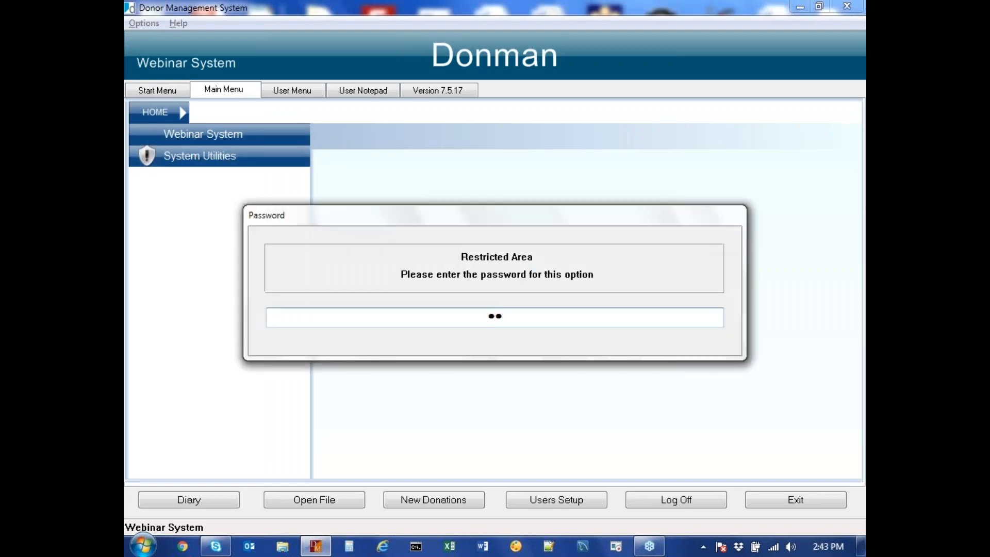
type("•")
key("Return")
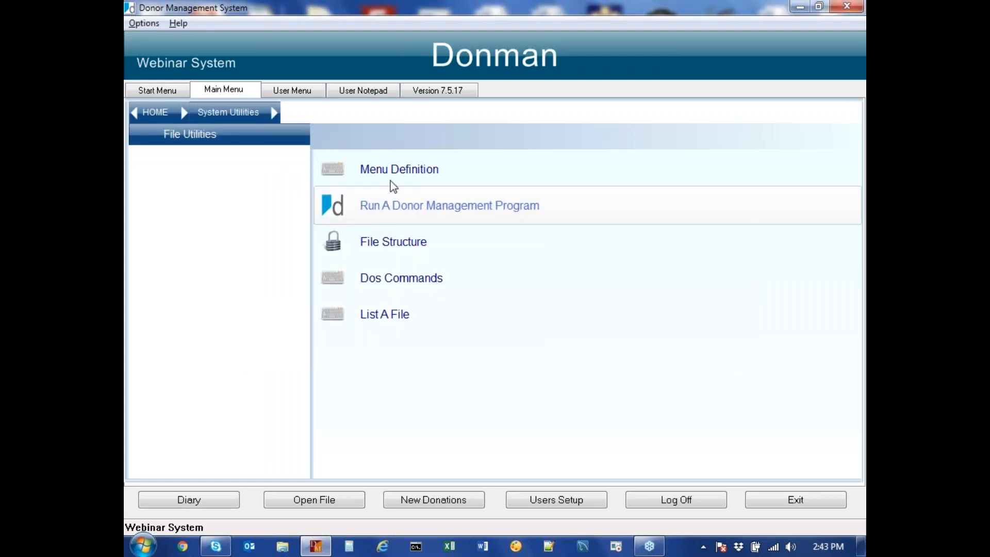
left_click(397, 173)
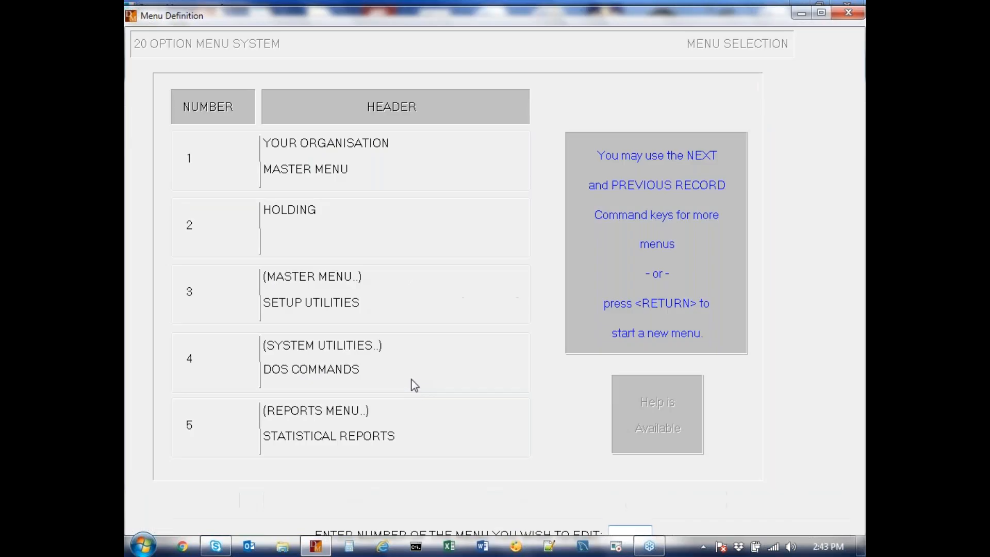
type("9")
key("Return")
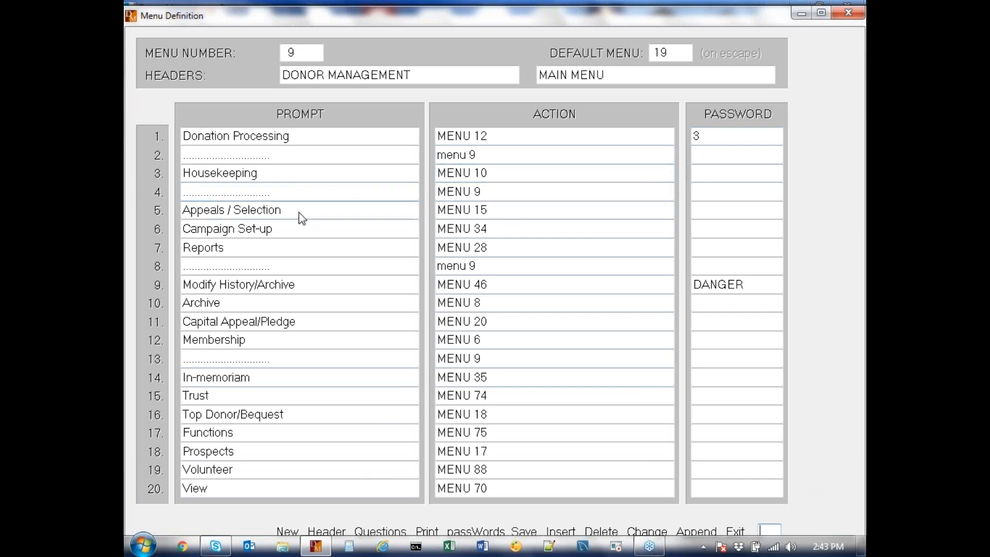
type("C")
key("Return")
type("5")
key("Return")
key("Return")
key("Return")
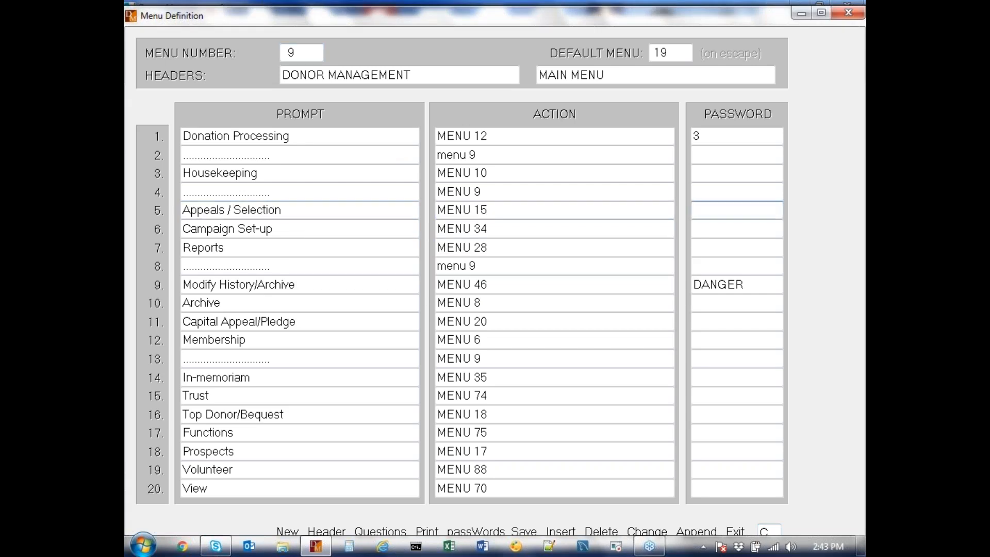
type("9")
key("Return")
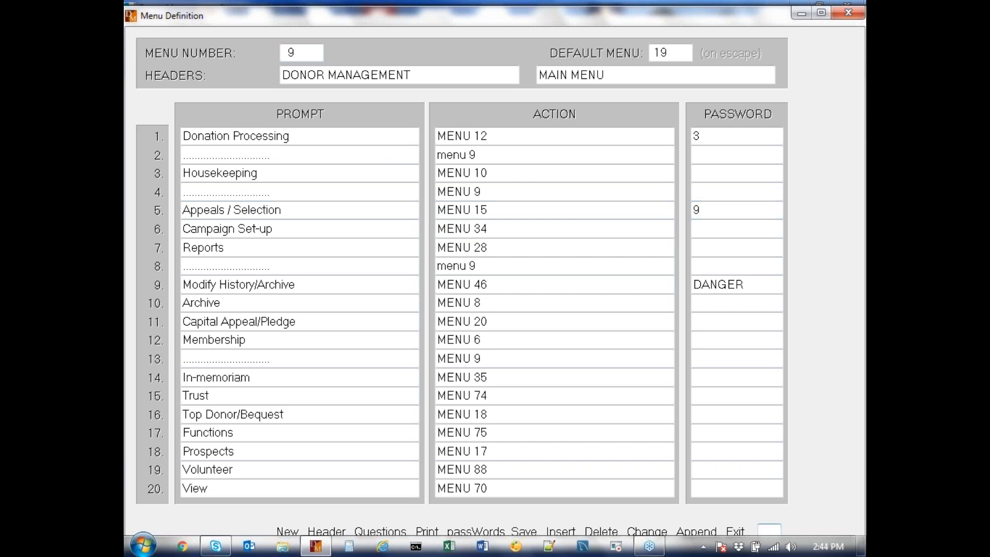
key("e")
key("Return")
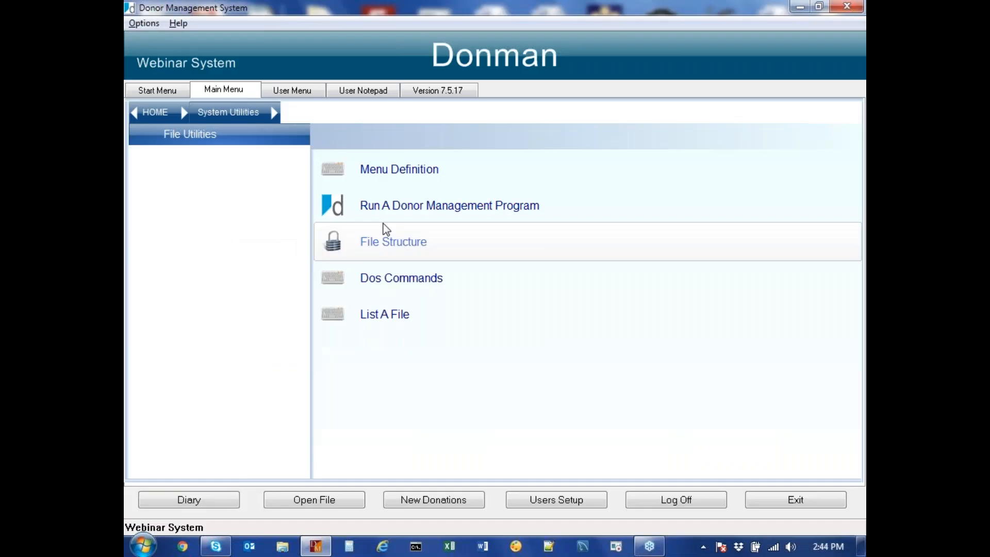
Step: Test the Housekeeping and Donor Appeals tiles, returning to the start menu each time
left_click(157, 91)
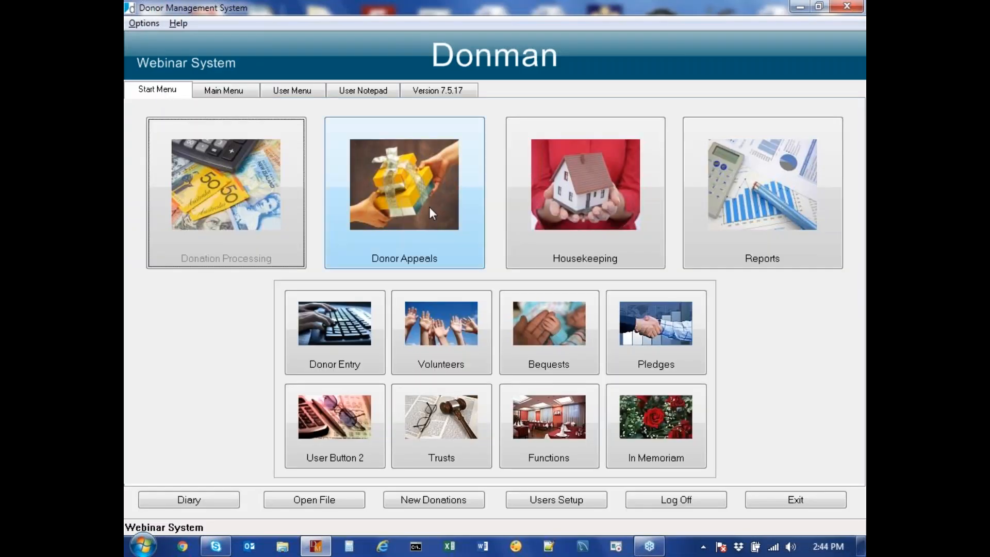
left_click(574, 215)
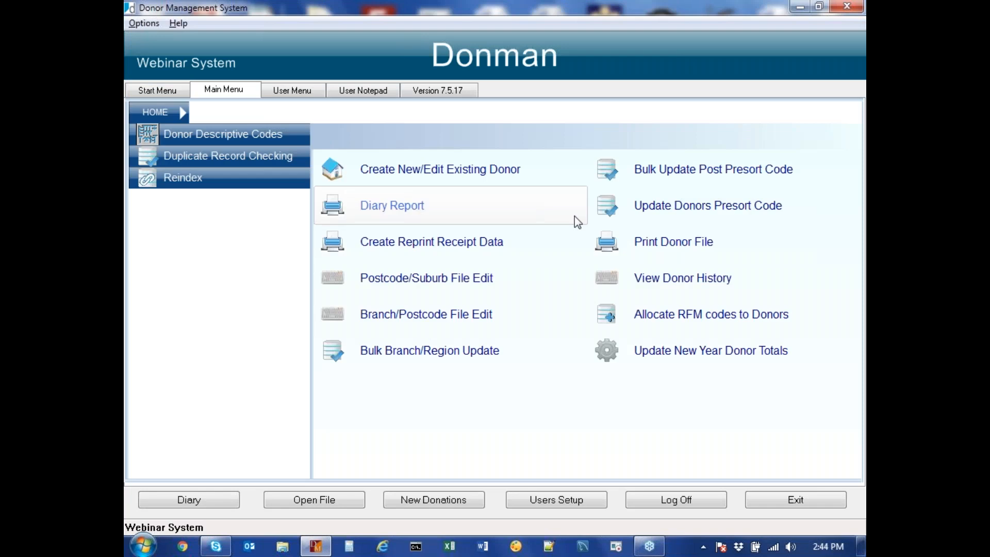
left_click(157, 91)
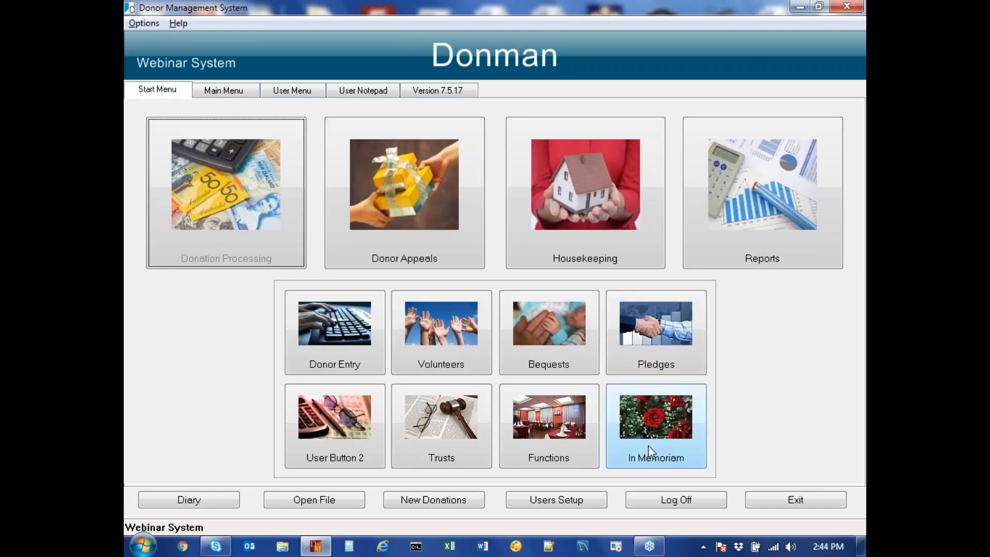
left_click(423, 252)
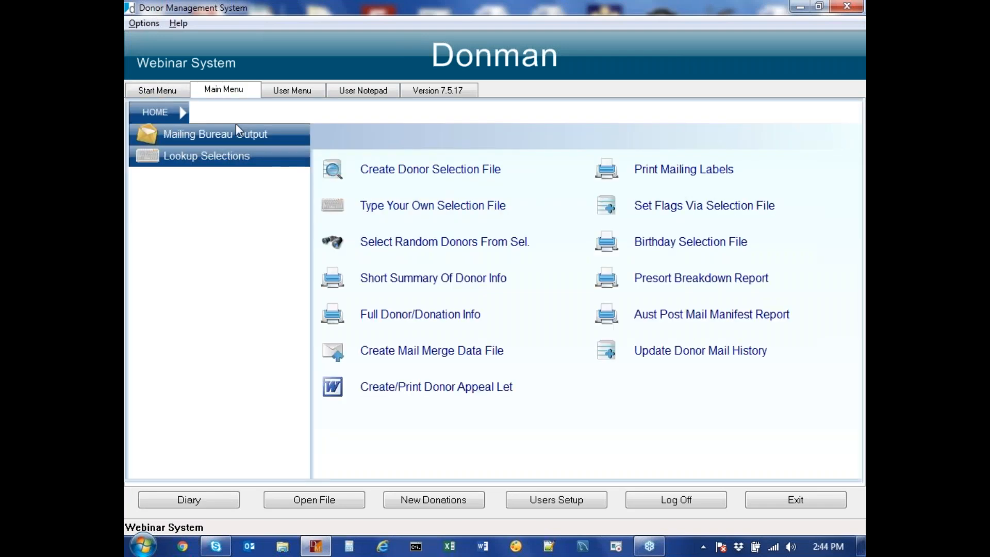
left_click(172, 92)
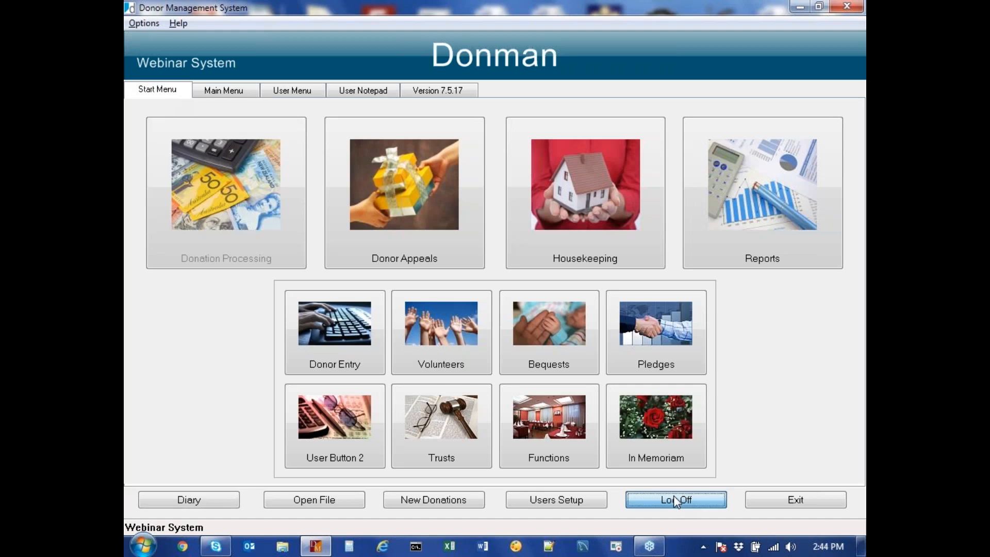
Step: Log in as VOL, retrying after a wrong password, and test whether Donor Appeals opens
left_click(693, 506)
type("VOL")
key("Tab")
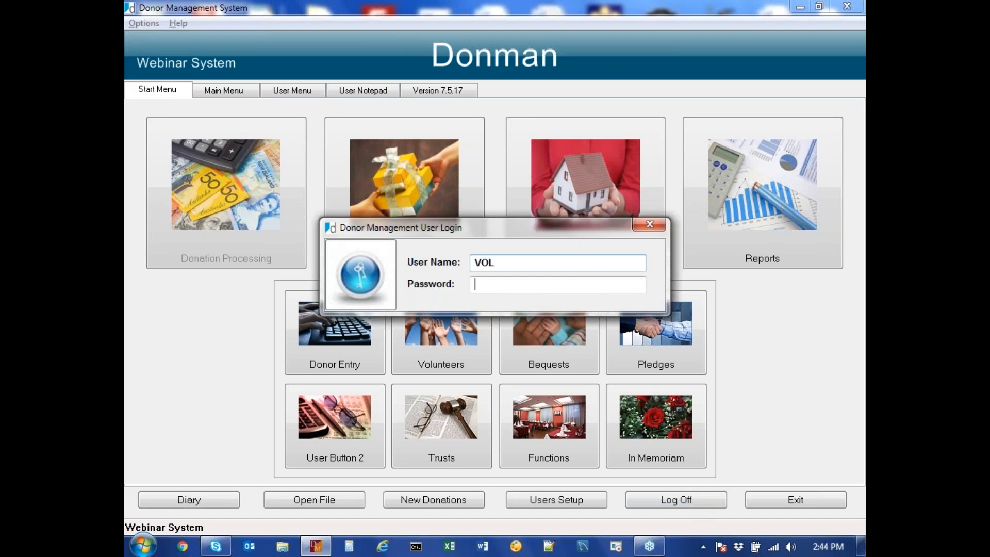
type("****")
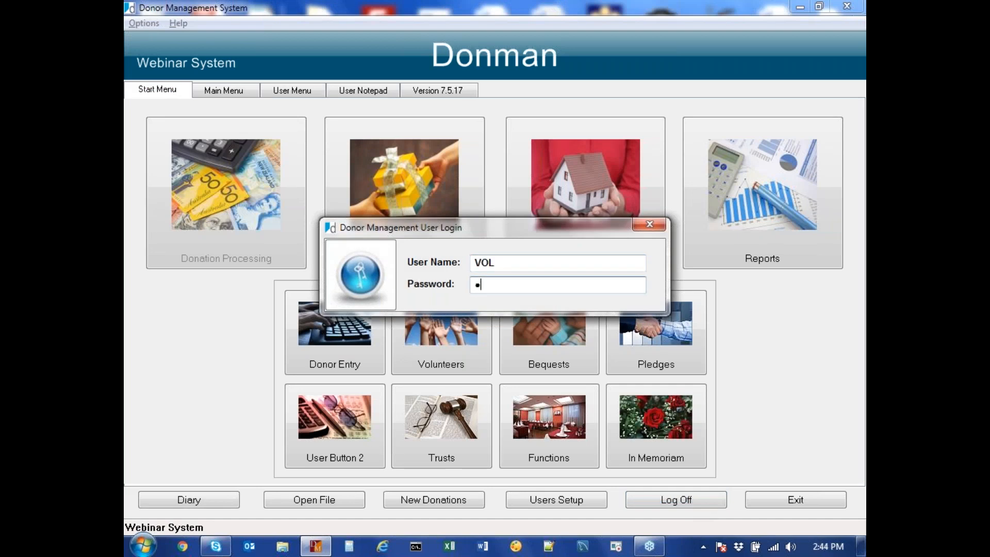
type("****")
key("Return")
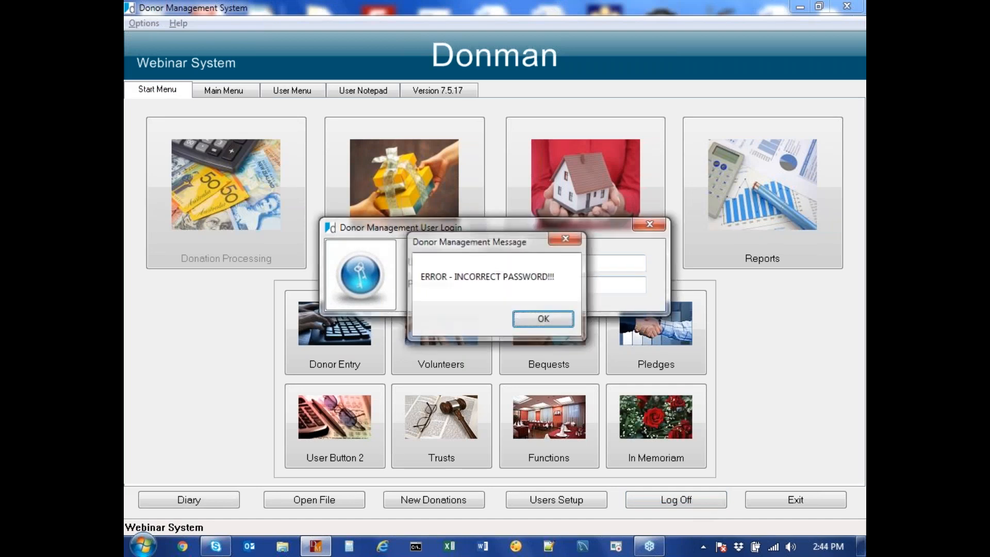
key("Return")
type("VOL")
key("Tab")
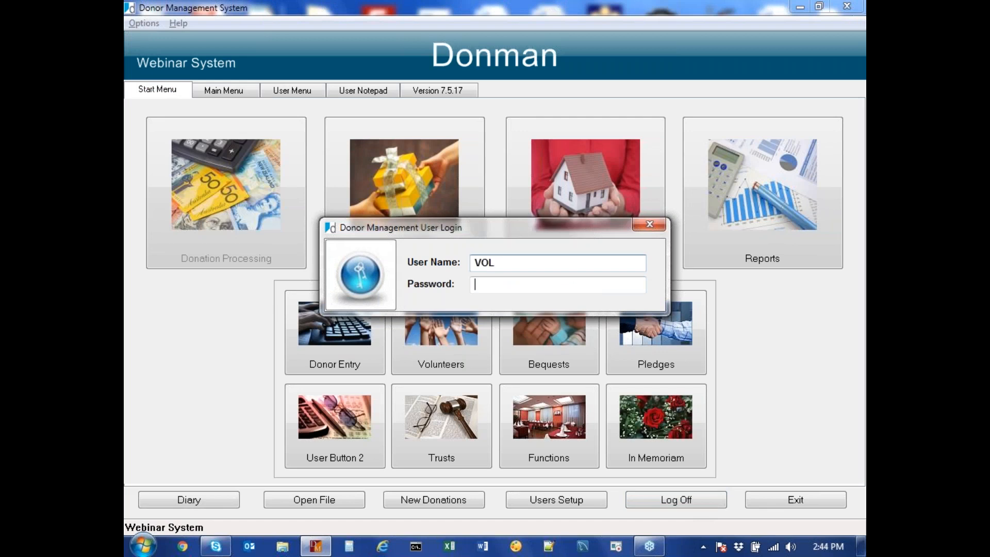
type("********")
key("Return")
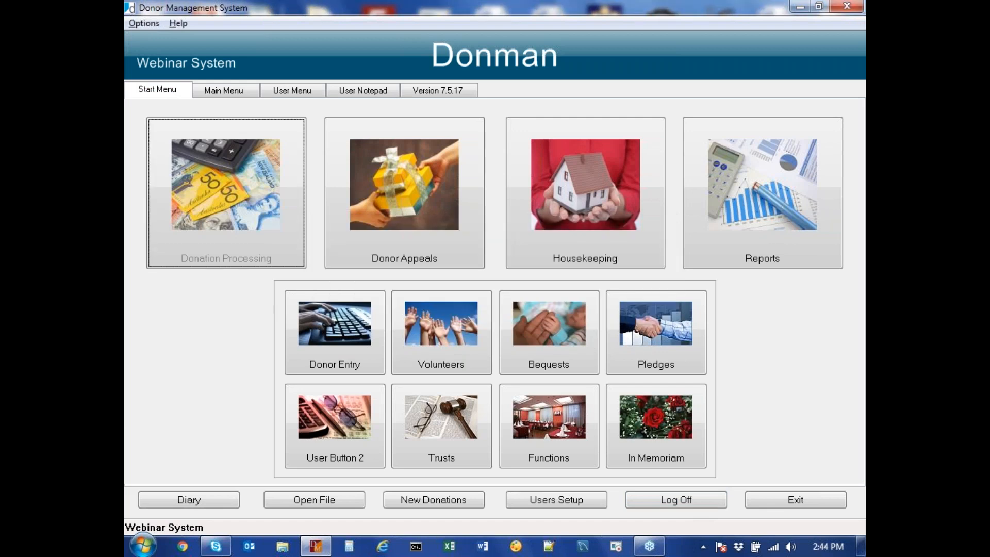
left_click(440, 219)
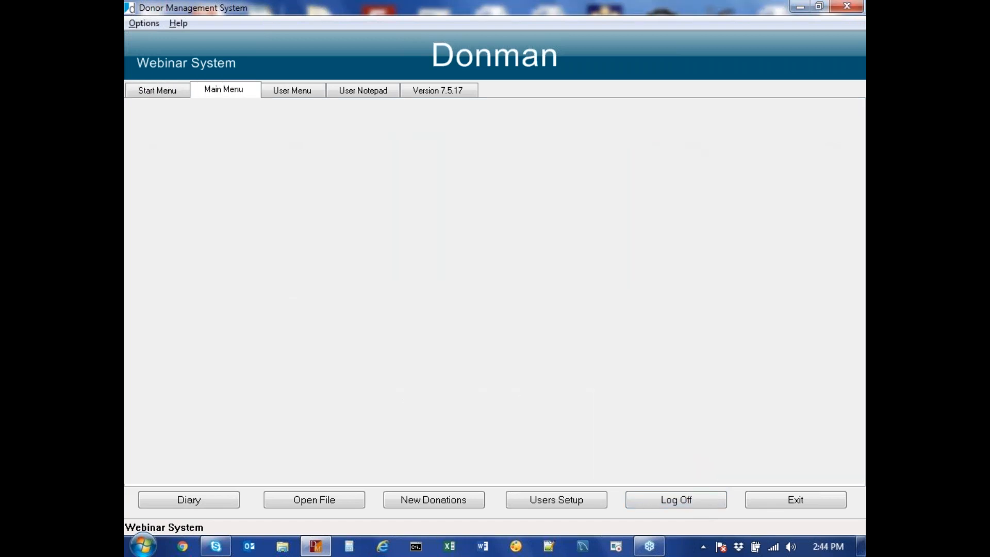
left_click(153, 91)
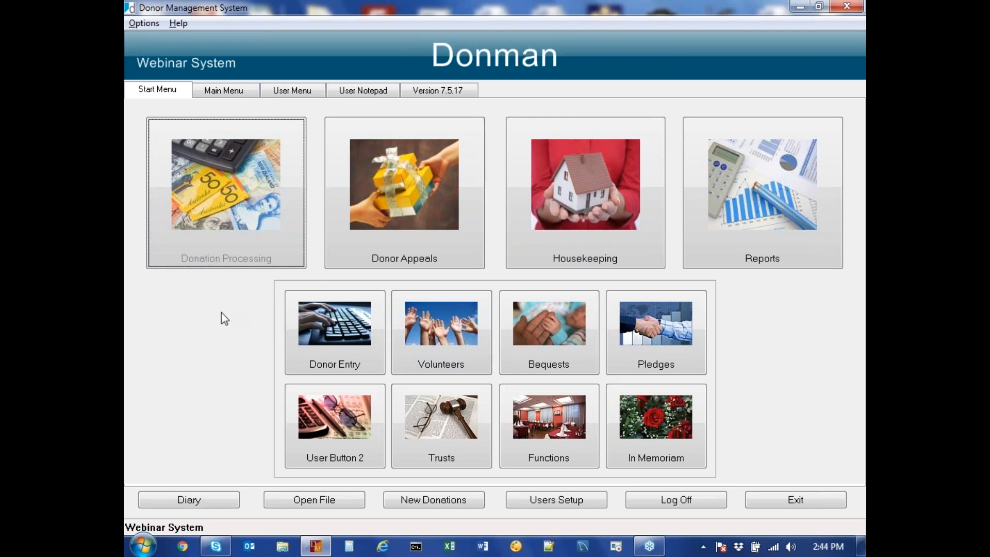
Step: Review the volunteer's User Menu, Main Menu and Start Menu, then close the password change window
left_click(299, 95)
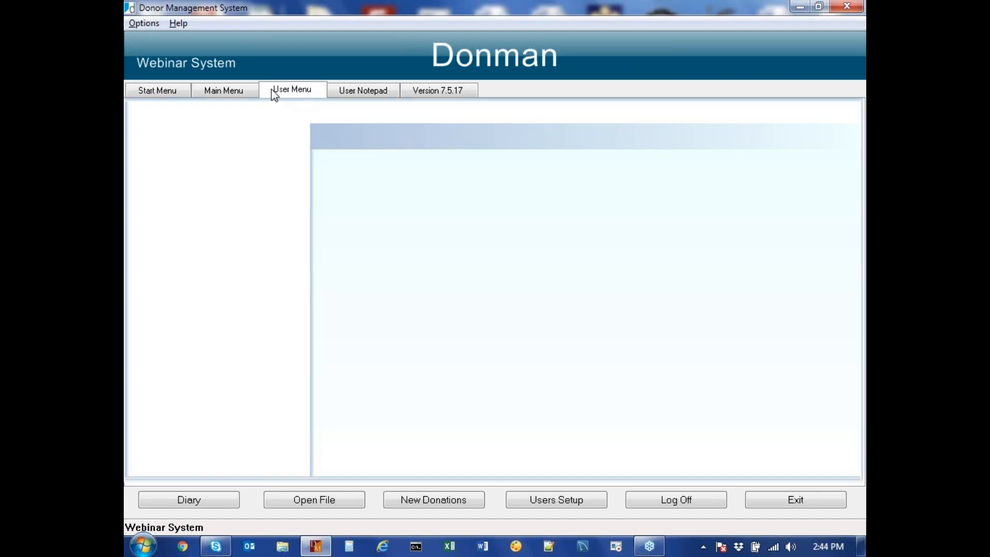
left_click(225, 94)
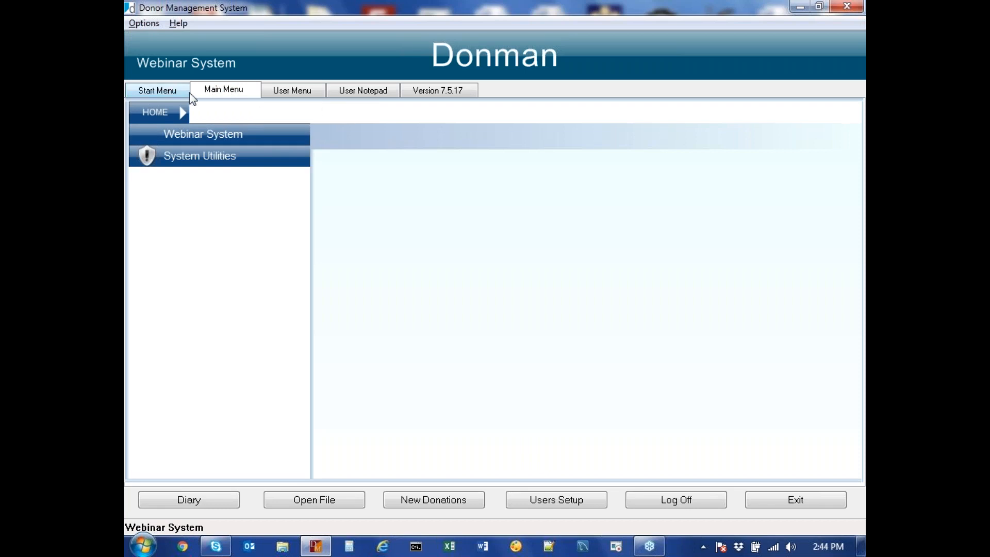
left_click(163, 92)
left_click(562, 498)
left_click(757, 138)
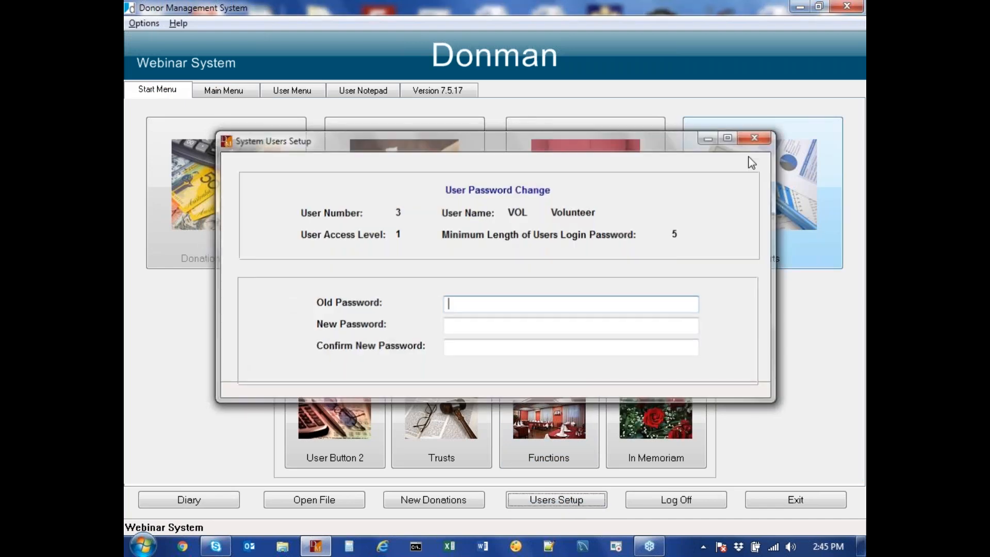
Step: Log off and sign in as another unrestricted user, retrying after an incorrect-password error
left_click(653, 502)
type("MN")
key("Tab")
key("Return")
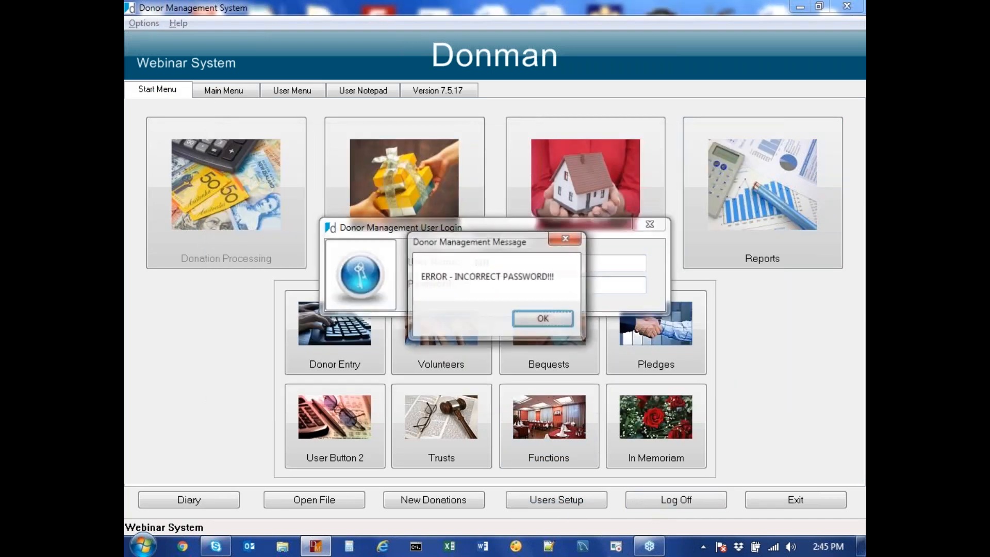
key("Return")
type("MN")
key("Tab")
type("****")
key("Return")
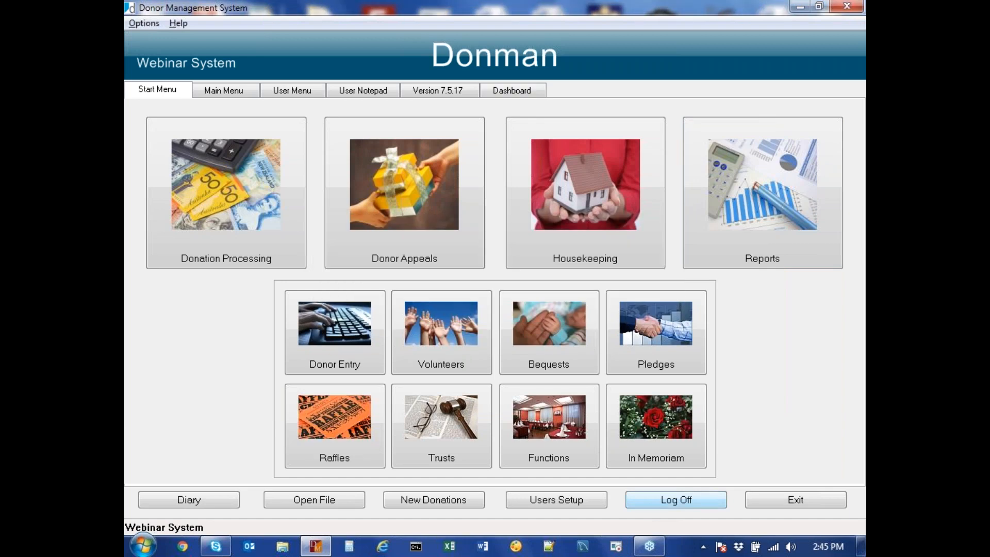
left_click(561, 510)
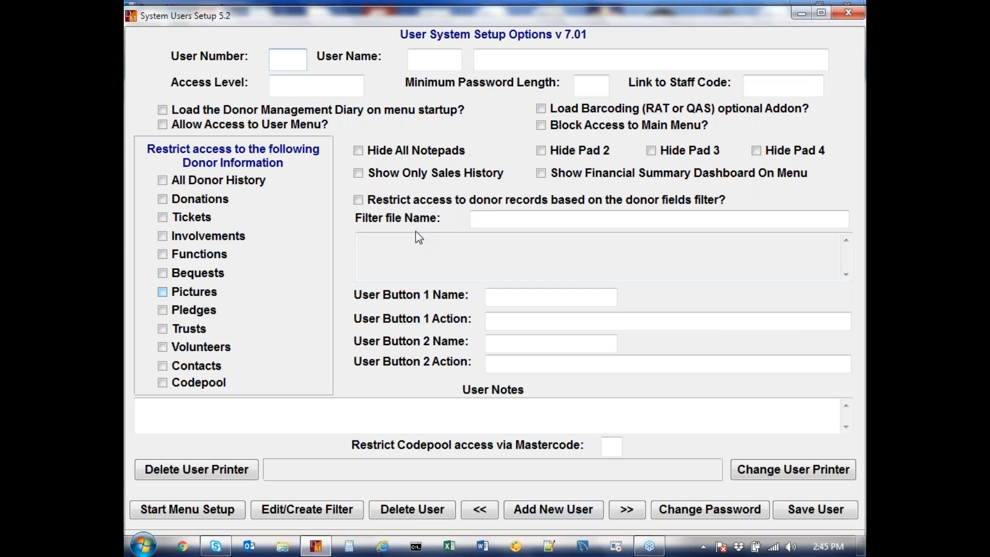
key("Down")
key("Down")
key("Down")
key("Down")
key("Down")
key("Down")
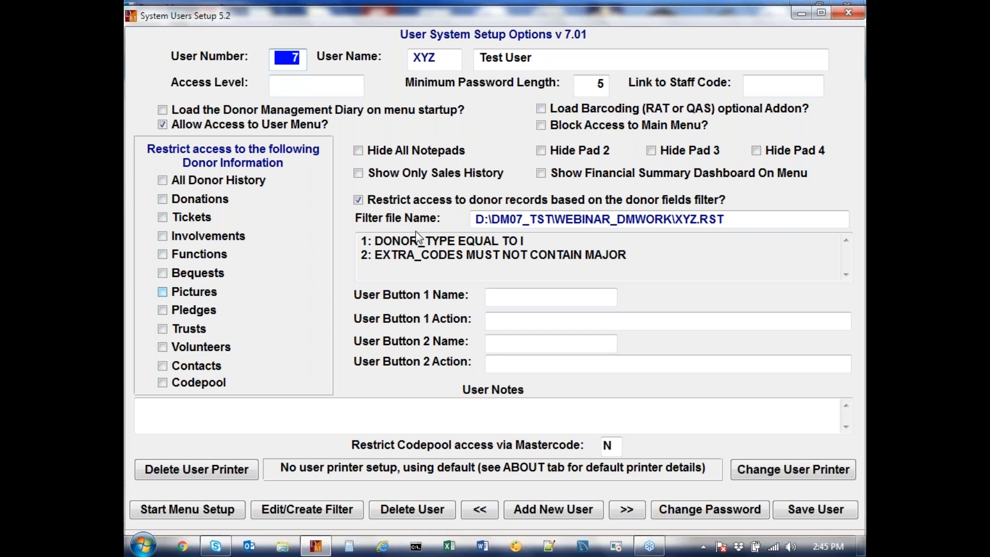
key("Down")
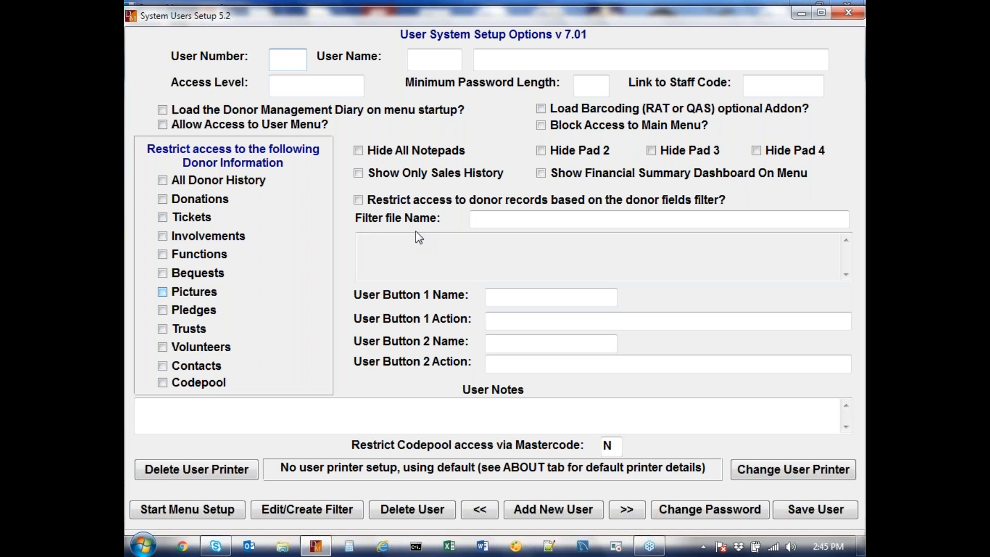
key("alt+F4")
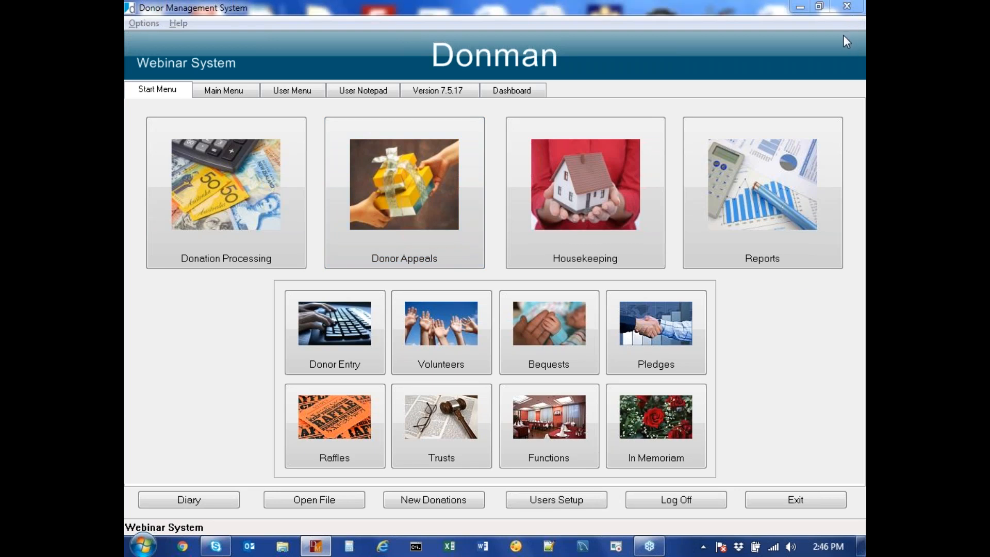
left_click(657, 45)
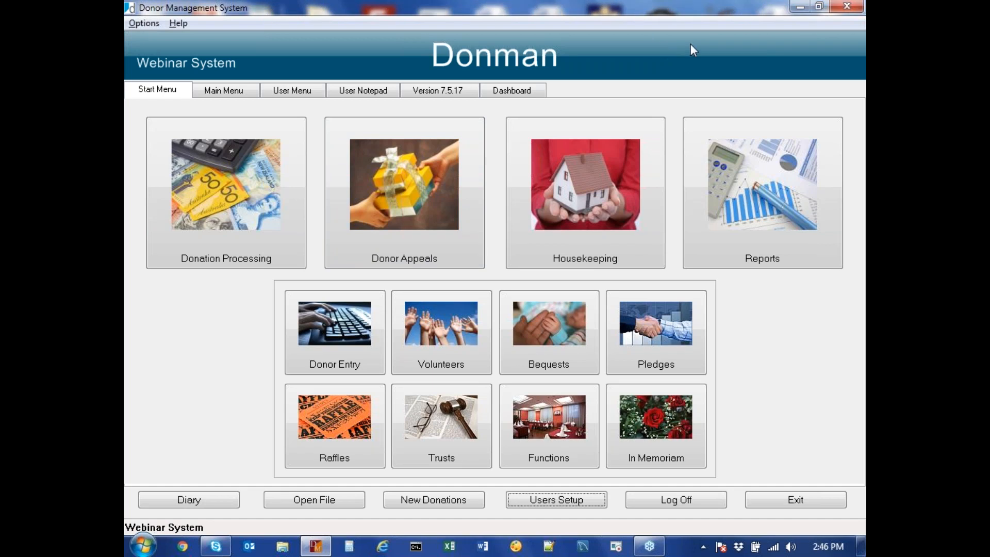